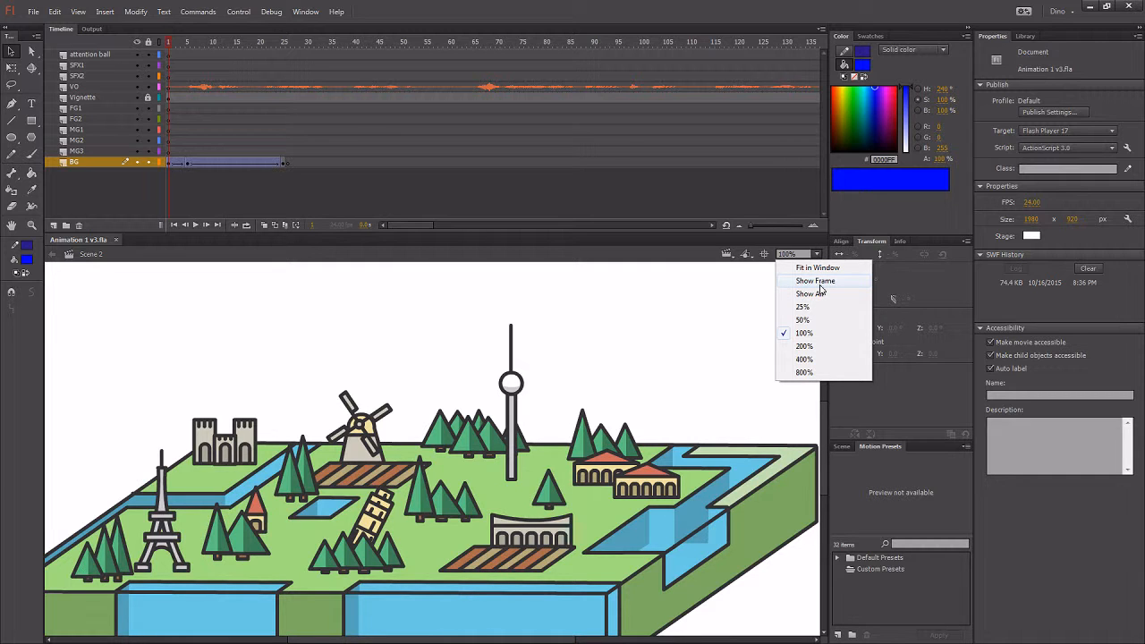
Show the full frame, open the Europe skyline map symbol to inspect its layers, and return to Scene 2
{"action": "left_click", "coordinate": [815, 281]}
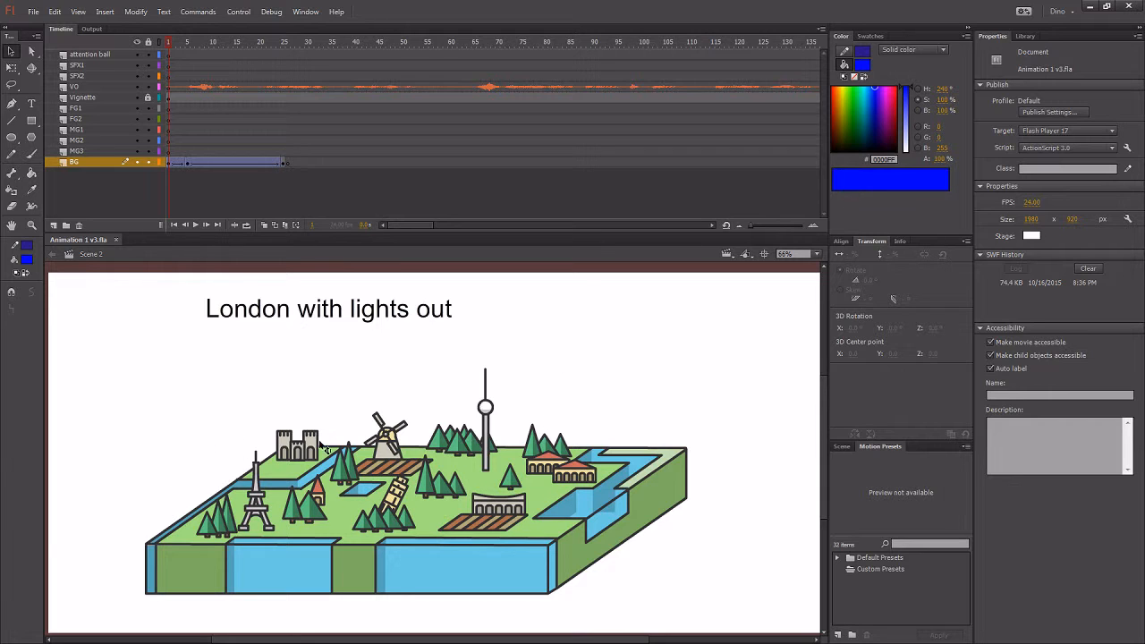
{"action": "left_click_drag", "start_coordinate": [206, 43], "coordinate": [170, 51]}
{"action": "double_click", "coordinate": [391, 450]}
{"action": "left_click_drag", "start_coordinate": [190, 42], "coordinate": [156, 43]}
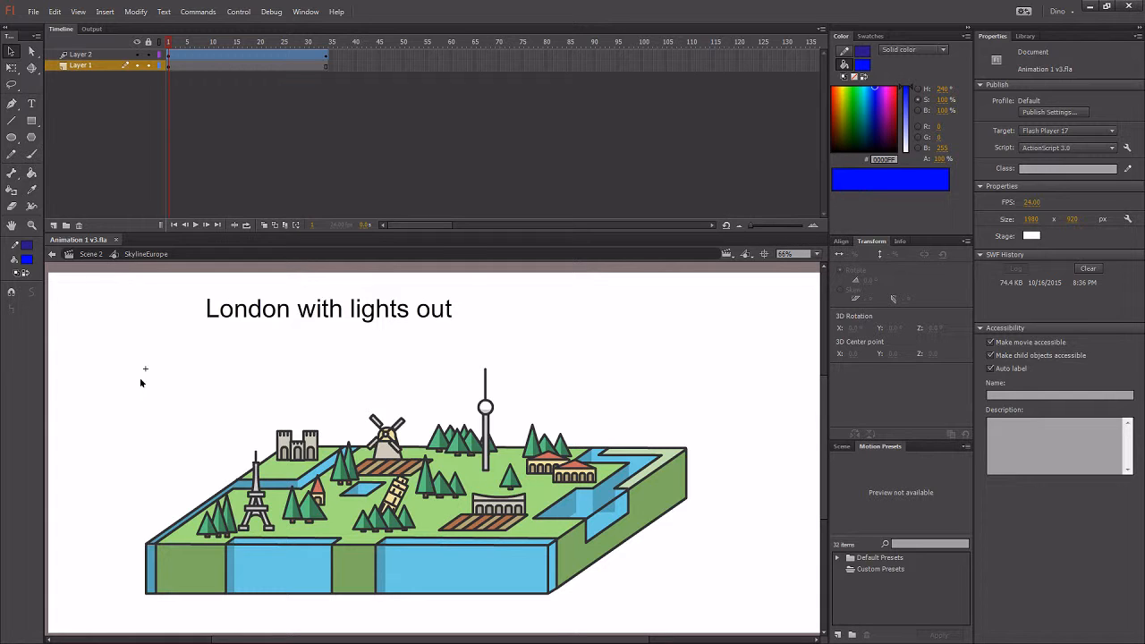
{"action": "left_click", "coordinate": [93, 255]}
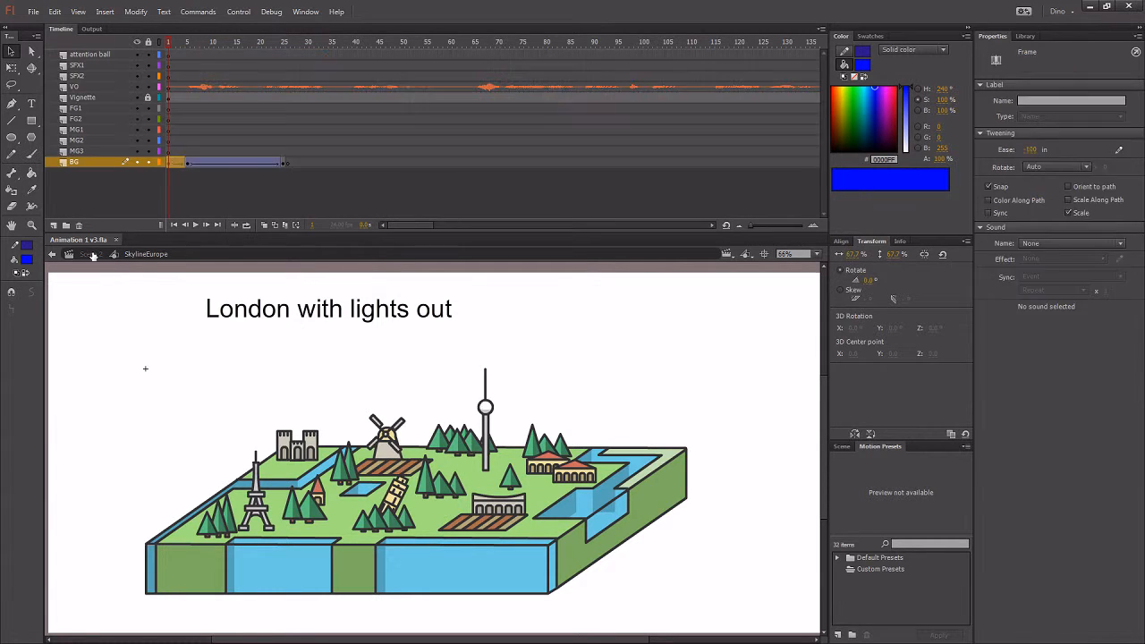
Paint a white freehand brush stroke above the windmill on the first frame of the MG1 layer
{"action": "left_click", "coordinate": [170, 132]}
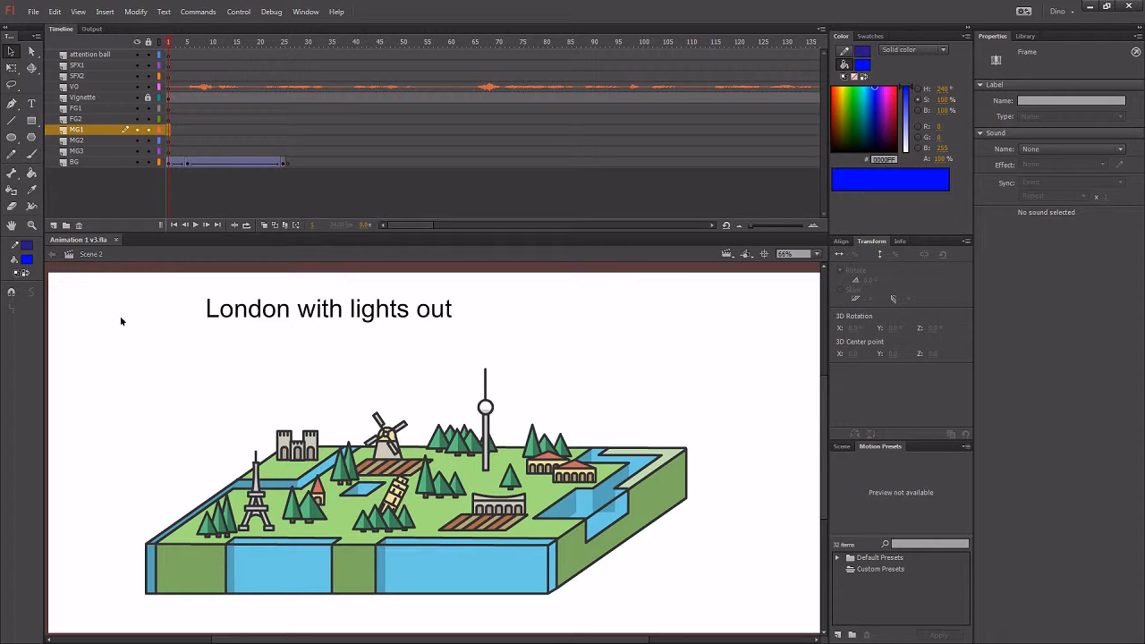
{"action": "left_click", "coordinate": [32, 154]}
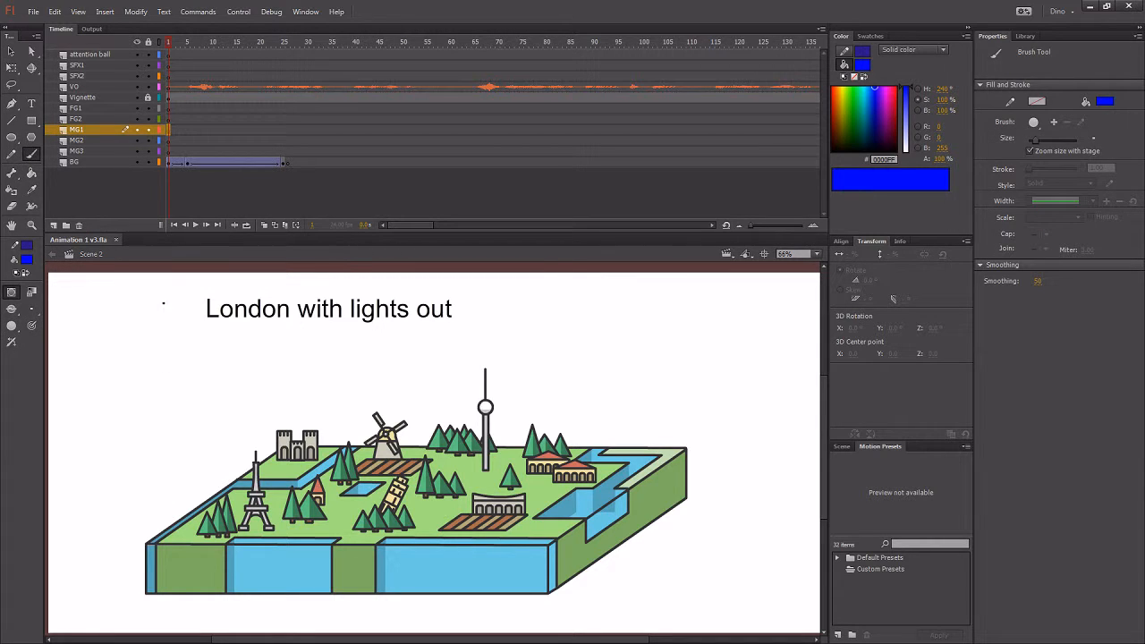
{"action": "left_click", "coordinate": [28, 263]}
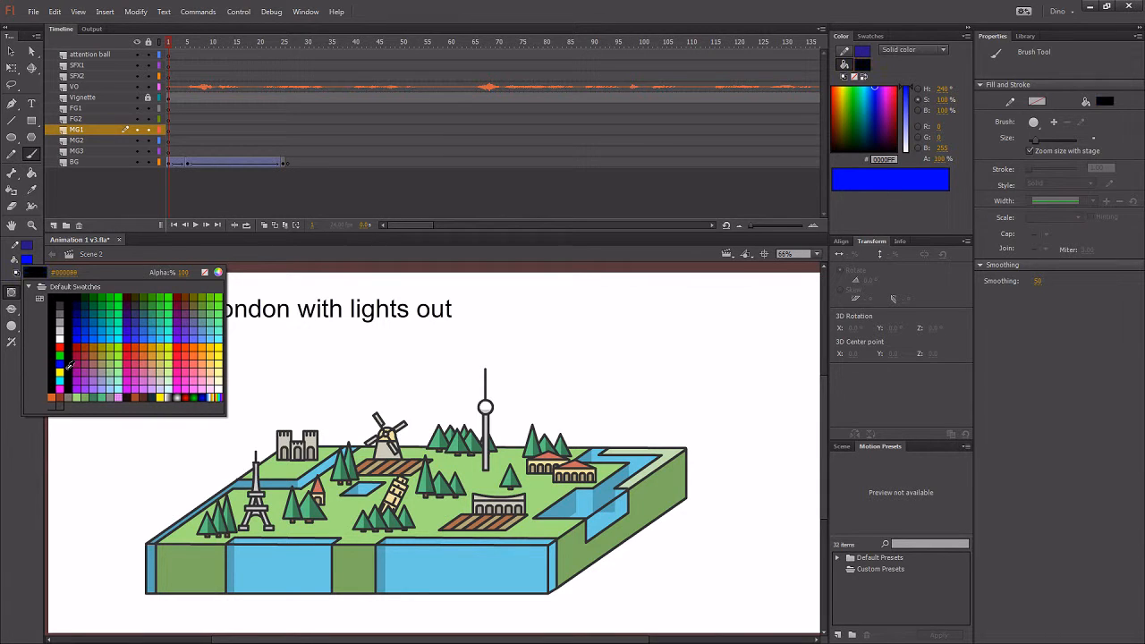
{"action": "left_click", "coordinate": [60, 339]}
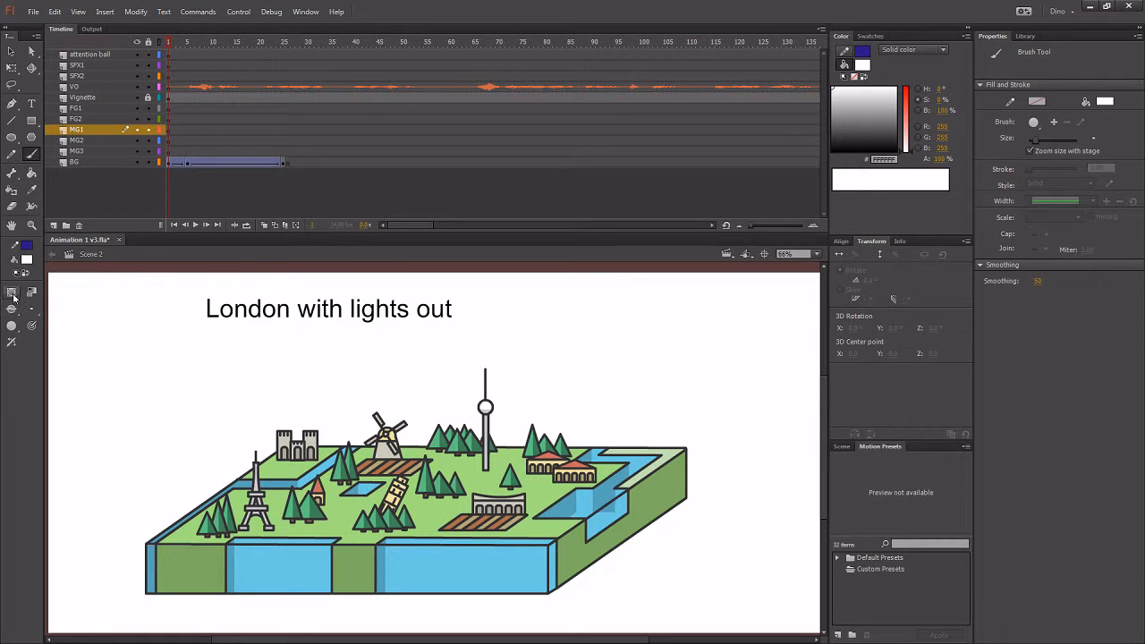
{"action": "left_click_drag", "start_coordinate": [305, 364], "coordinate": [418, 396]}
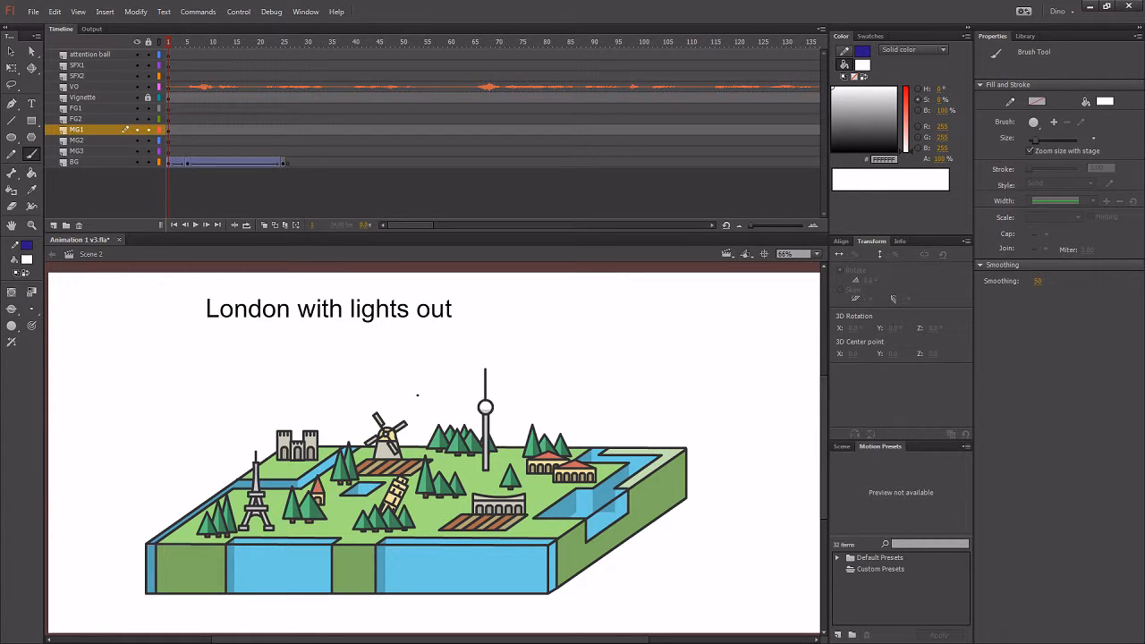
Recolor the white brush stroke above the windmill black, and delete it
{"action": "key", "text": "v"}
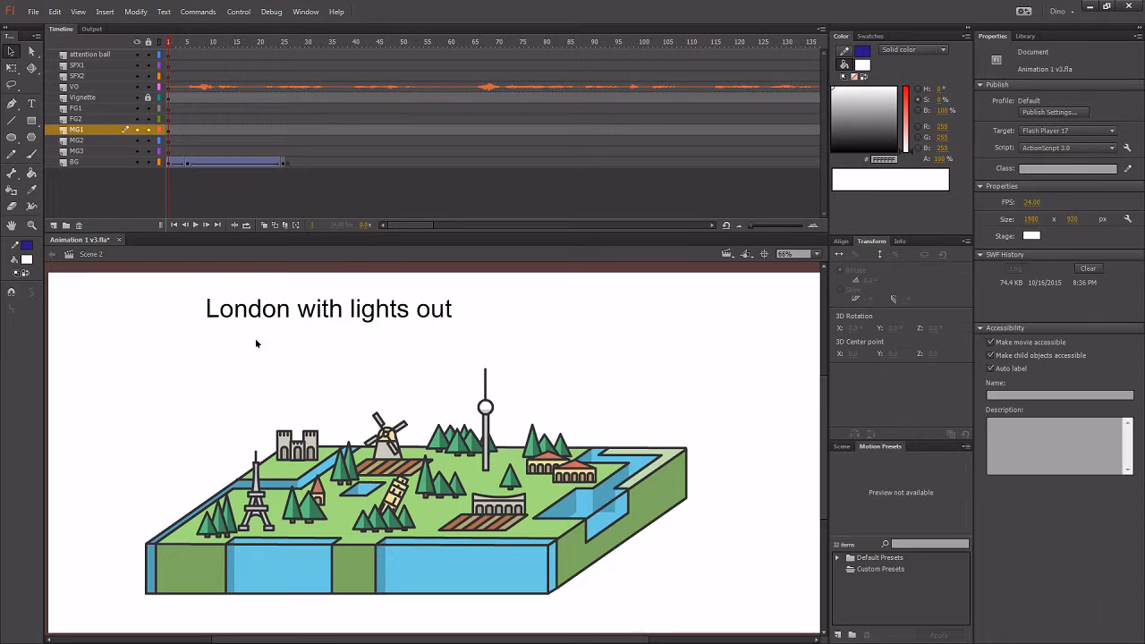
{"action": "left_click_drag", "start_coordinate": [256, 340], "coordinate": [444, 422]}
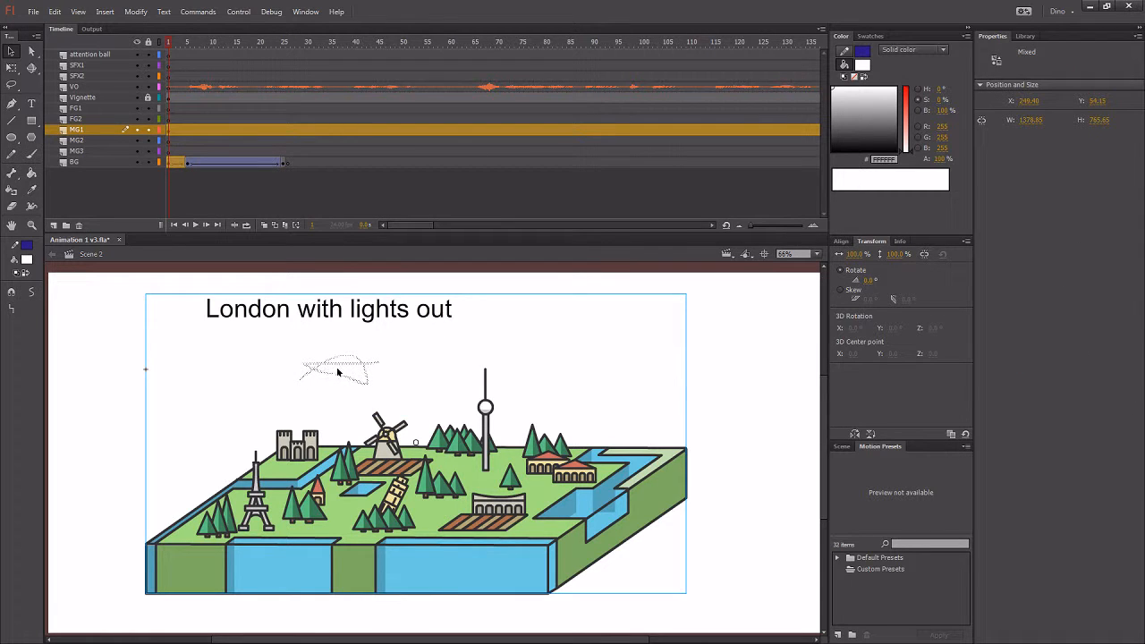
{"action": "left_click", "coordinate": [324, 462]}
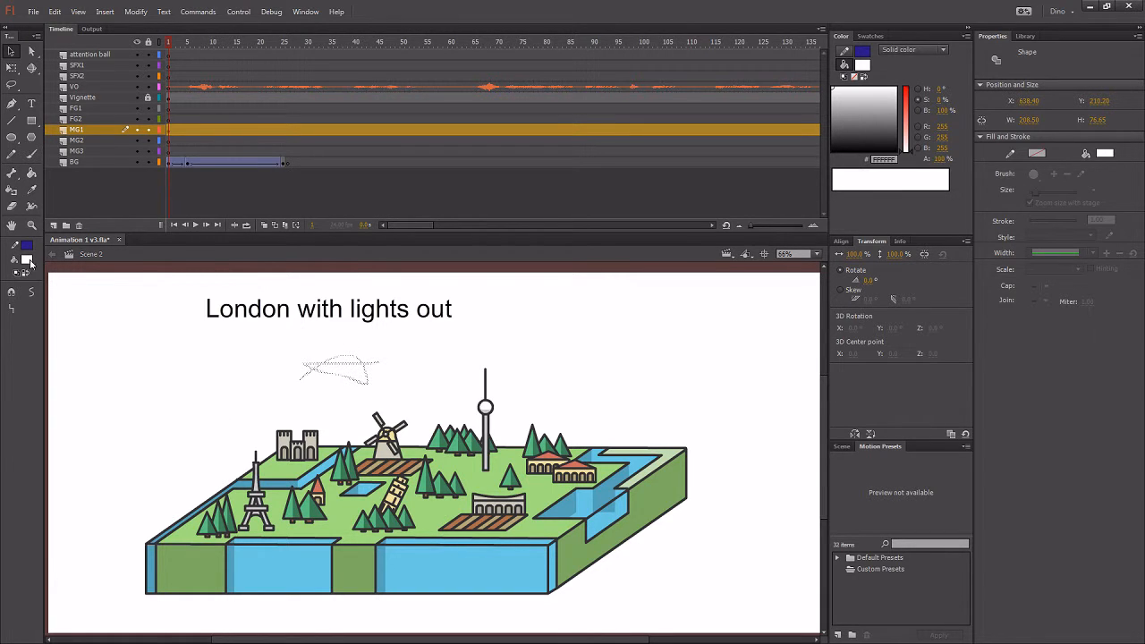
{"action": "left_click", "coordinate": [30, 260]}
{"action": "left_click", "coordinate": [58, 295]}
{"action": "left_click", "coordinate": [255, 374]}
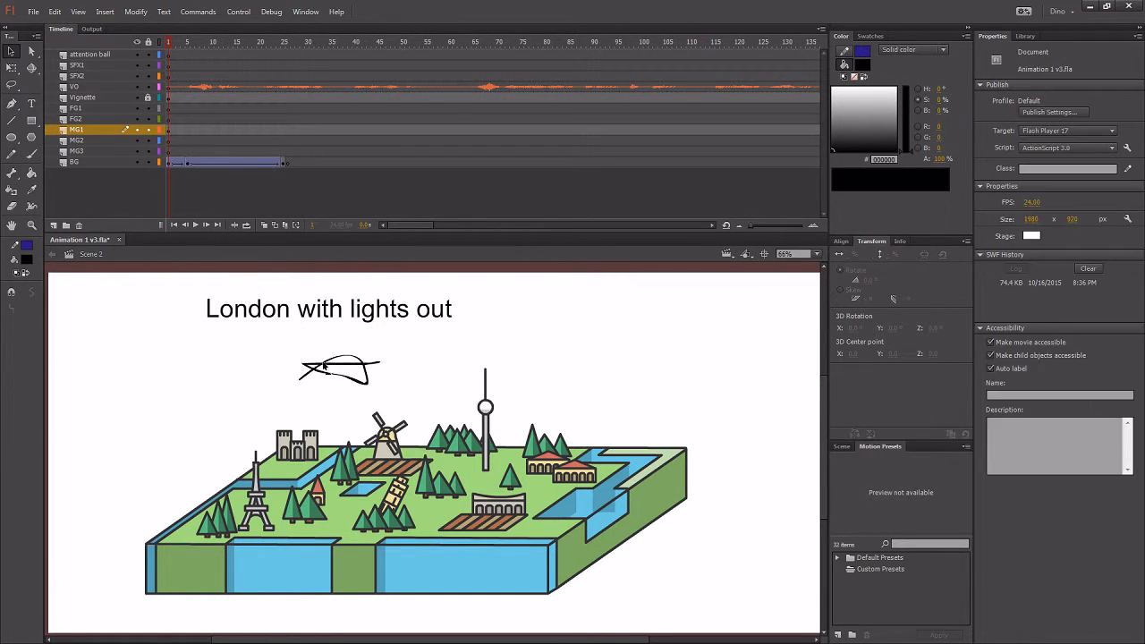
{"action": "left_click", "coordinate": [324, 365]}
{"action": "key", "text": "Delete"}
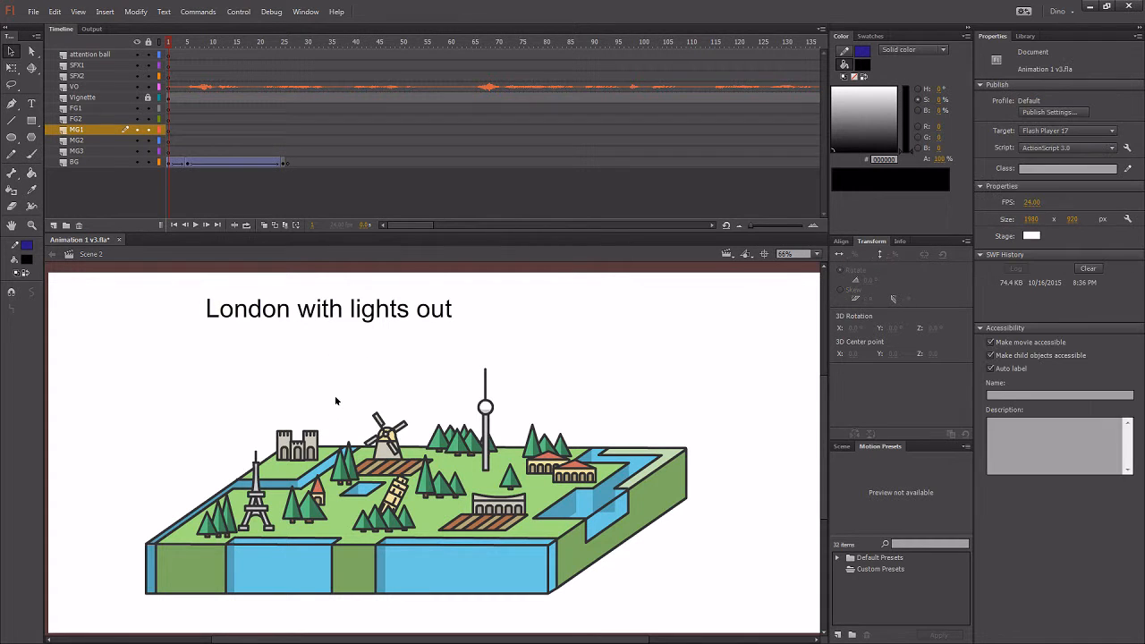
Brush a black zigzag scribble in the empty area below and beside the start of the title text
{"action": "key", "text": "b"}
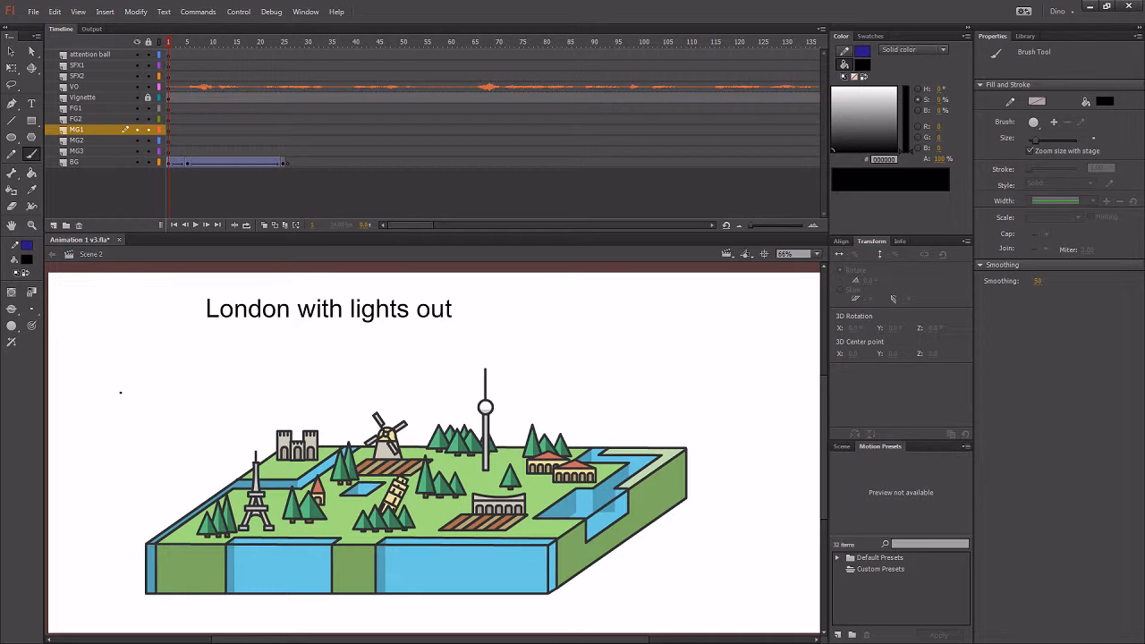
{"action": "mouse_move", "coordinate": [120, 391]}
{"action": "left_mouse_down"}
{"action": "mouse_move", "coordinate": [128, 342]}
{"action": "mouse_move", "coordinate": [134, 403]}
{"action": "mouse_move", "coordinate": [166, 345]}
{"action": "left_mouse_up"}
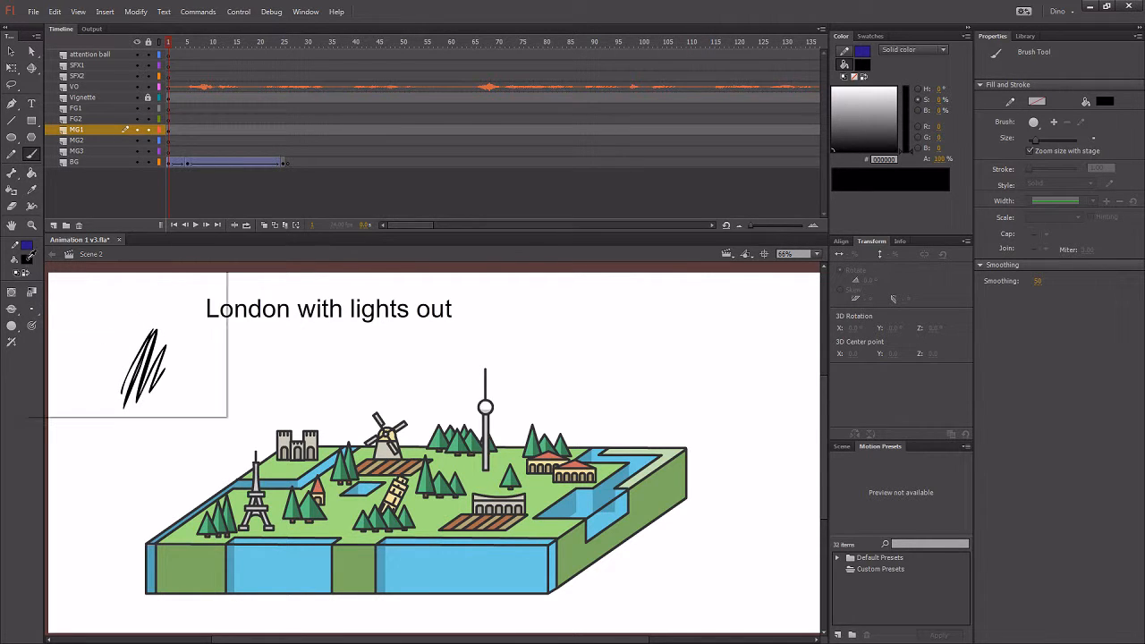
Brush green #00CC00 strokes diagonally across the black scribble
{"action": "left_click", "coordinate": [27, 260]}
{"action": "left_click", "coordinate": [107, 299]}
{"action": "mouse_move", "coordinate": [120, 350]}
{"action": "left_mouse_down"}
{"action": "mouse_move", "coordinate": [179, 388]}
{"action": "mouse_move", "coordinate": [121, 358]}
{"action": "left_mouse_up"}
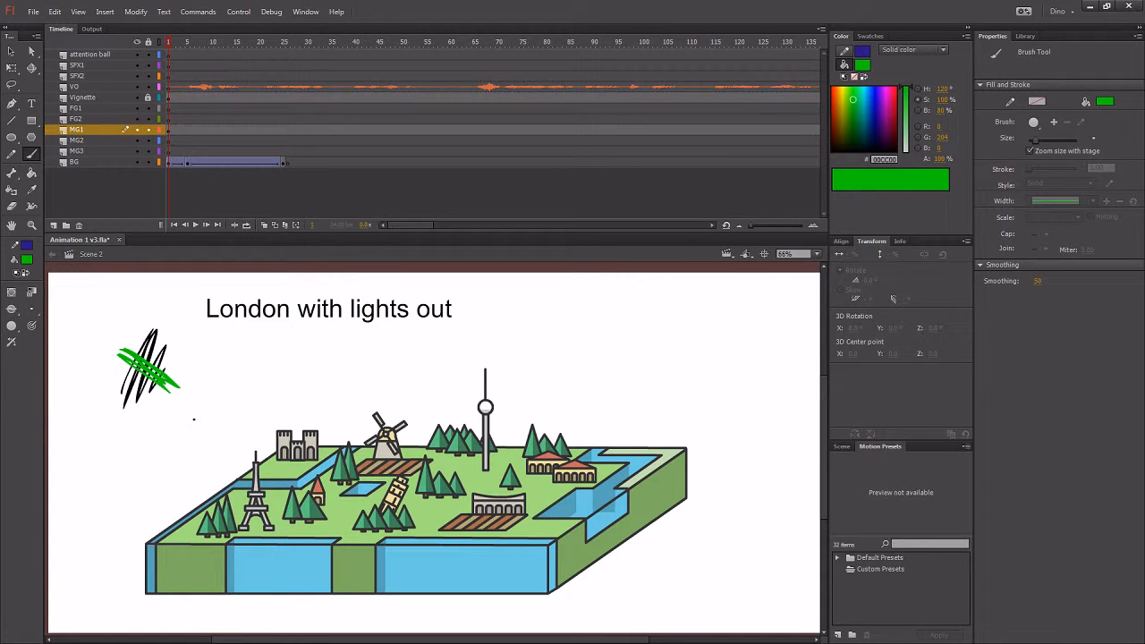
Move the green strokes sideways off the black scribble into the empty space beside it, and deselect them
{"action": "key", "text": "v"}
{"action": "left_click", "coordinate": [179, 390]}
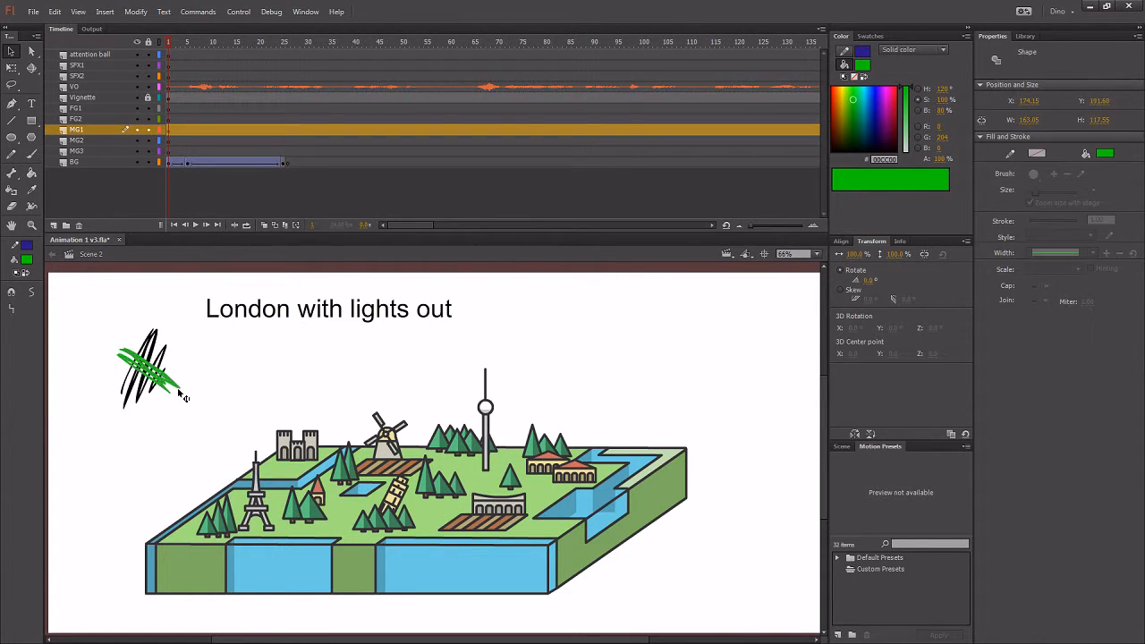
{"action": "left_click_drag", "start_coordinate": [179, 394], "coordinate": [259, 401]}
{"action": "left_click", "coordinate": [198, 421]}
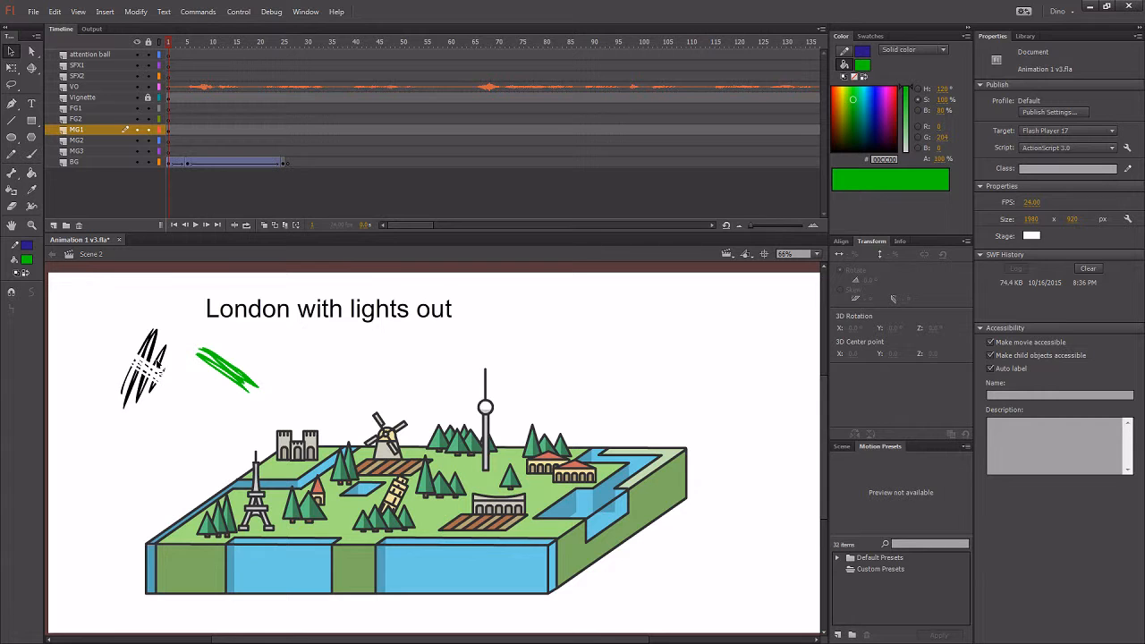
Undo the move of the green strokes and the green strokes themselves, keeping the black scribble
{"action": "key", "text": "ctrl+z"}
{"action": "key", "text": "ctrl+z"}
{"action": "key", "text": "ctrl+z"}
{"action": "key", "text": "ctrl+z"}
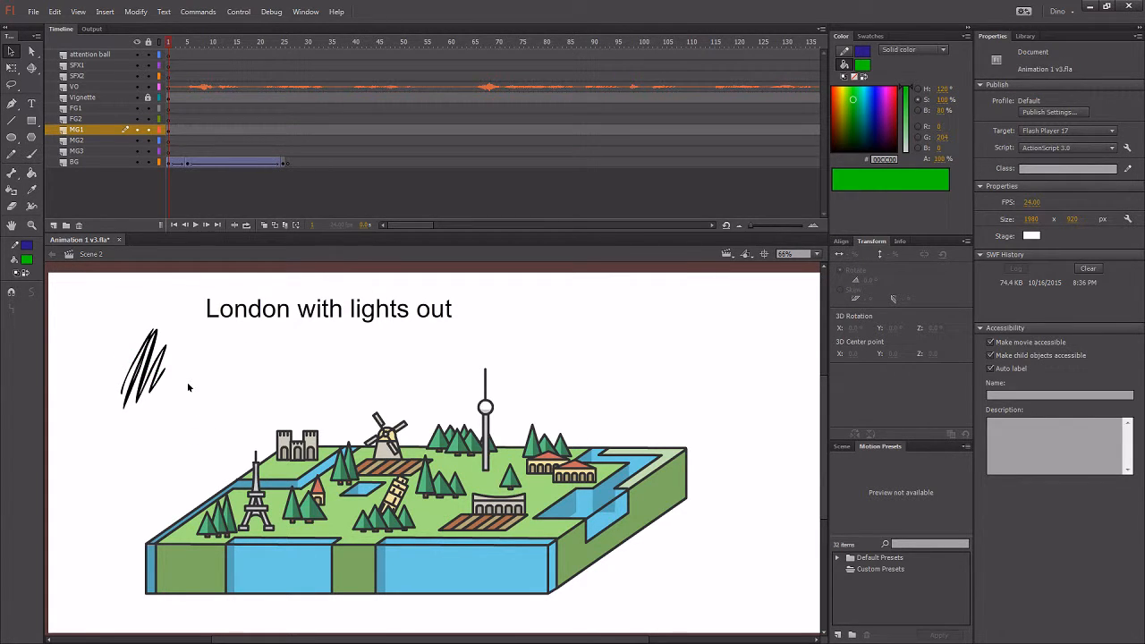
Draw a green rectangle about 222 by 142 px beside the black scribble on the MG1 layer
{"action": "left_click", "coordinate": [170, 140]}
{"action": "left_click", "coordinate": [169, 130]}
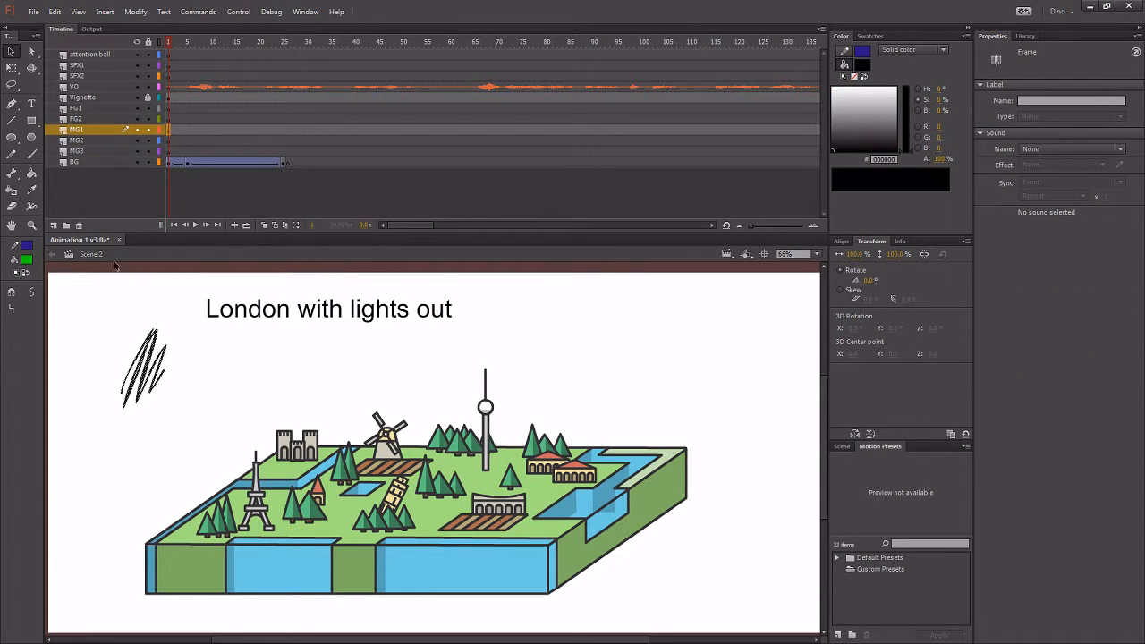
{"action": "left_click", "coordinate": [101, 343]}
{"action": "key", "text": "r"}
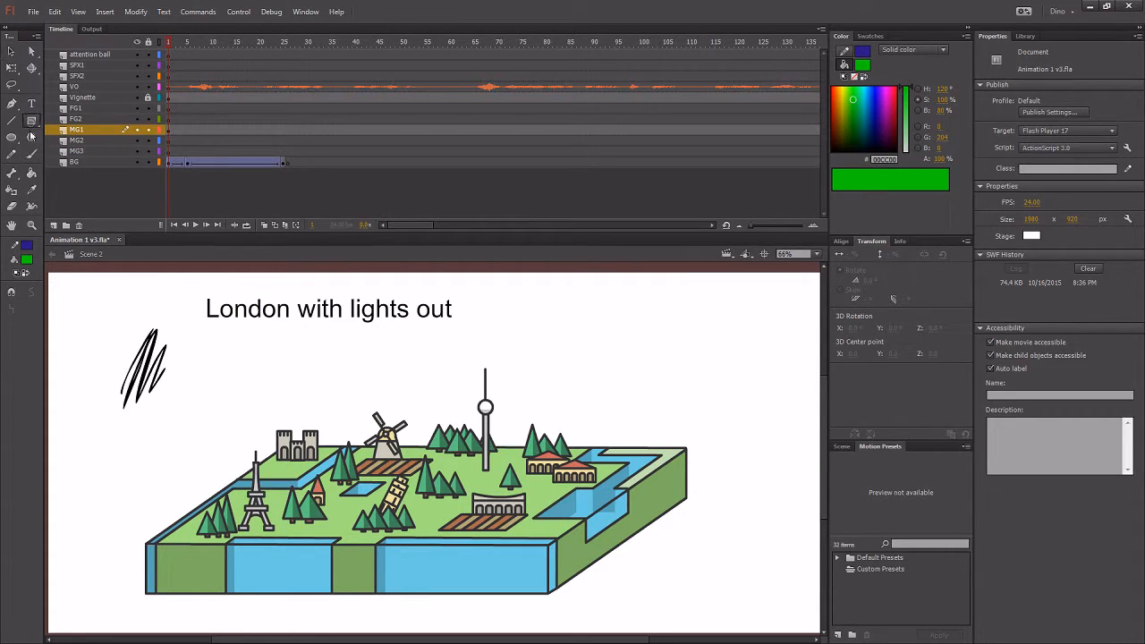
{"action": "left_click_drag", "start_coordinate": [181, 344], "coordinate": [269, 400]}
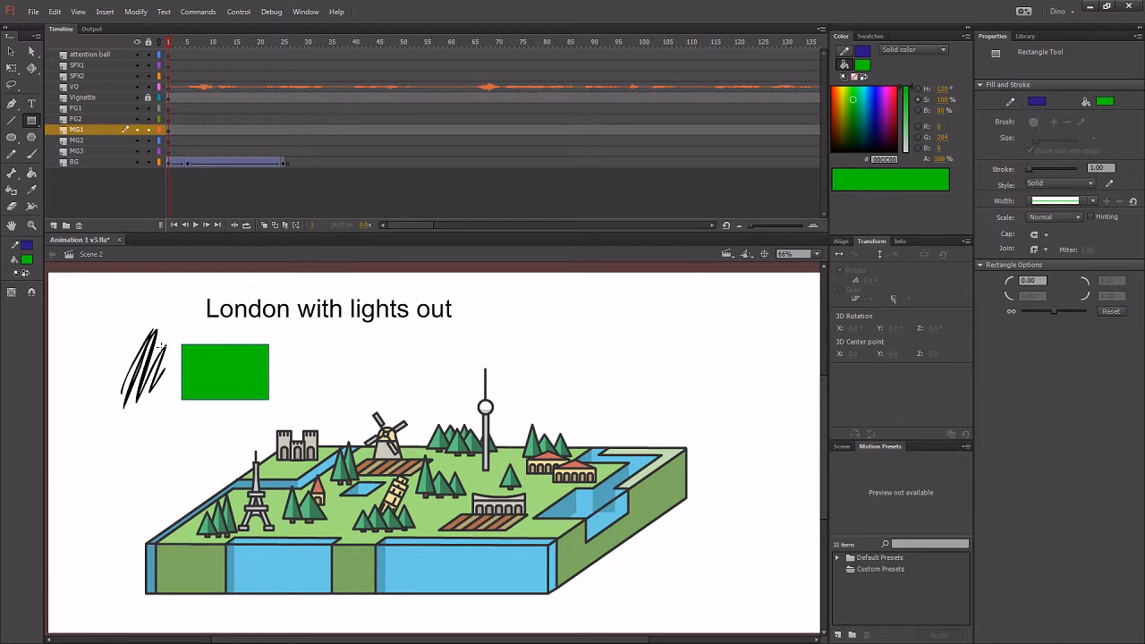
Paint magenta strokes across the green rectangle's lower-left corner with the Brush tool in Paint Behind mode
{"action": "left_click", "coordinate": [27, 259]}
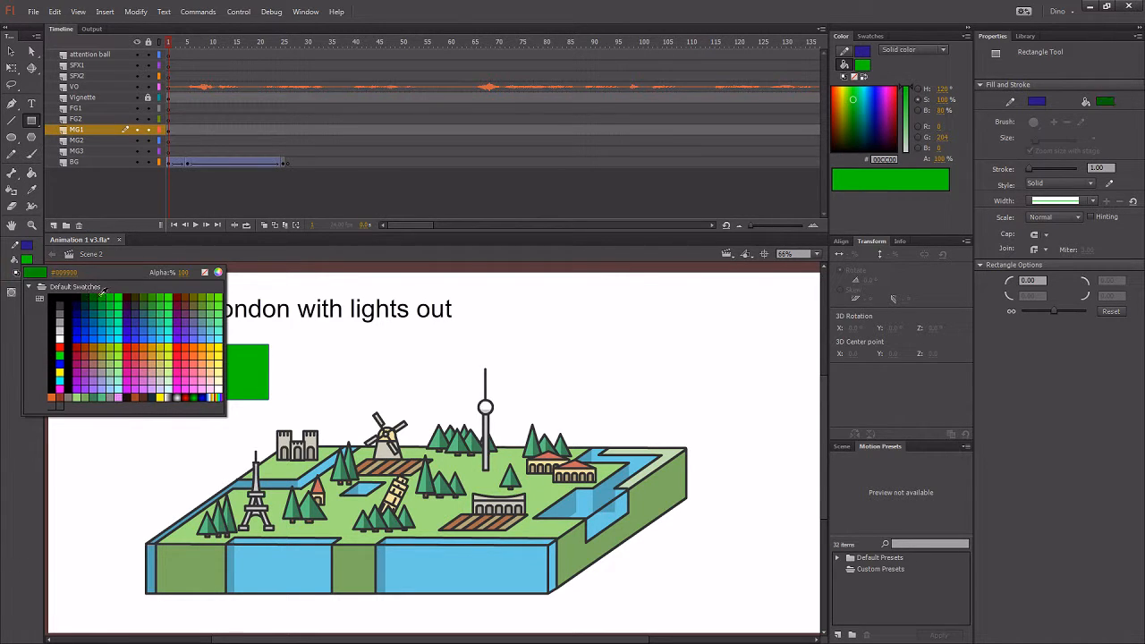
{"action": "left_click", "coordinate": [59, 388]}
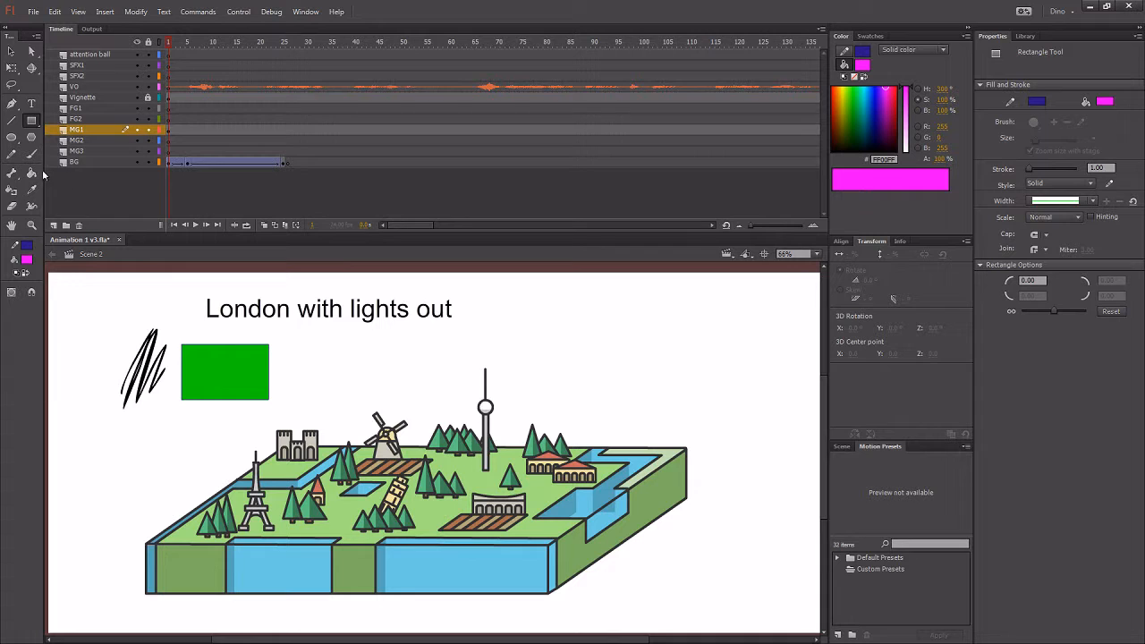
{"action": "left_click", "coordinate": [31, 153]}
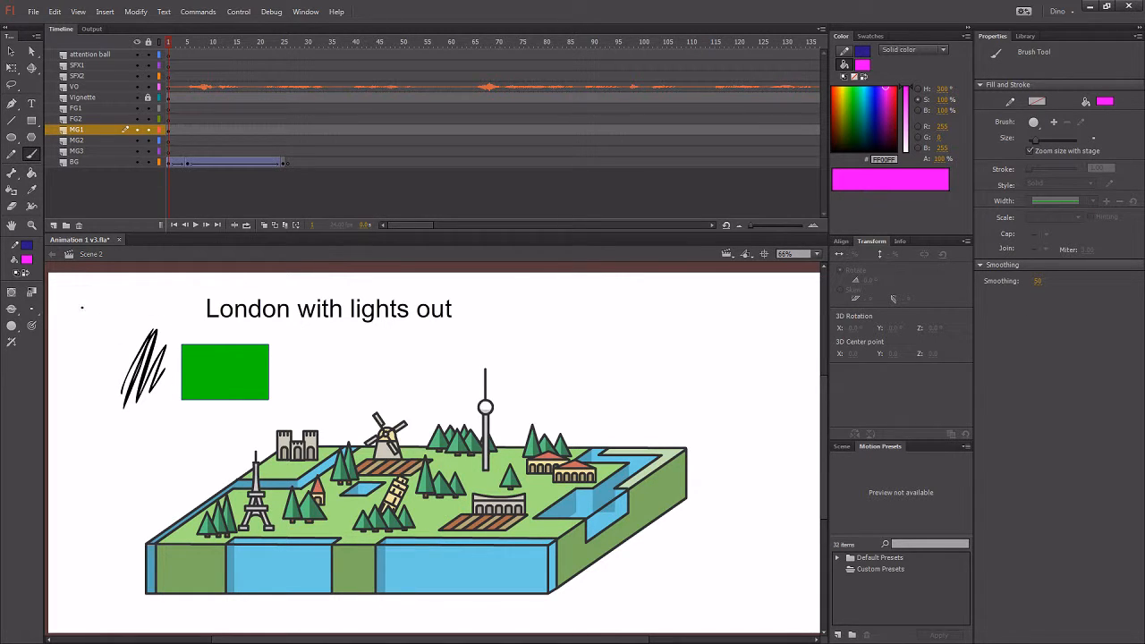
{"action": "left_click", "coordinate": [12, 309]}
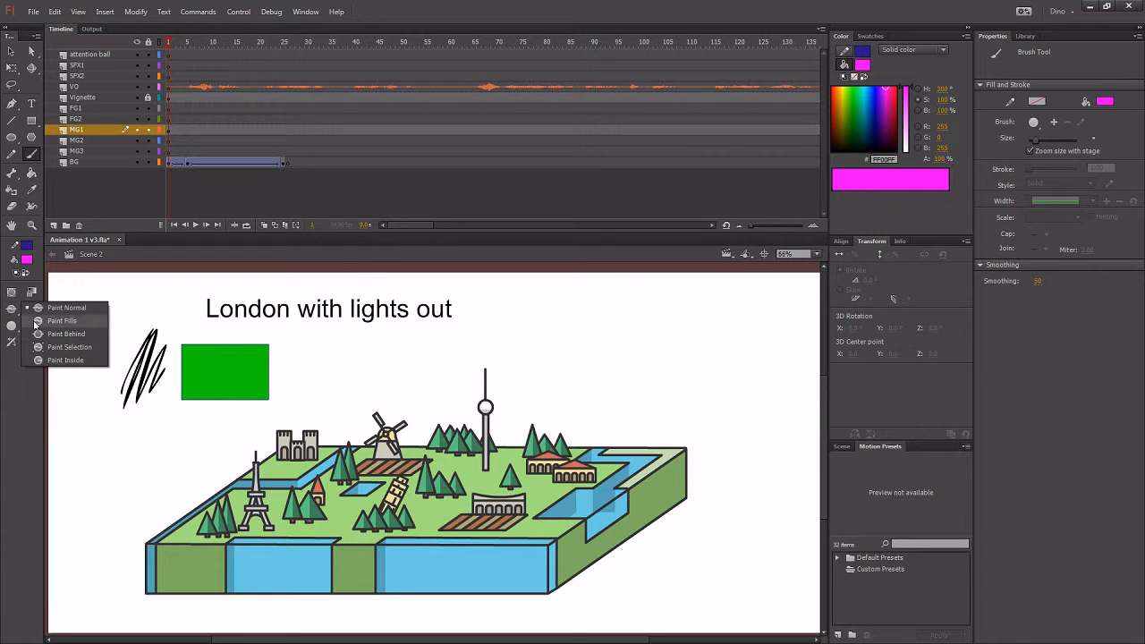
{"action": "left_click", "coordinate": [62, 336]}
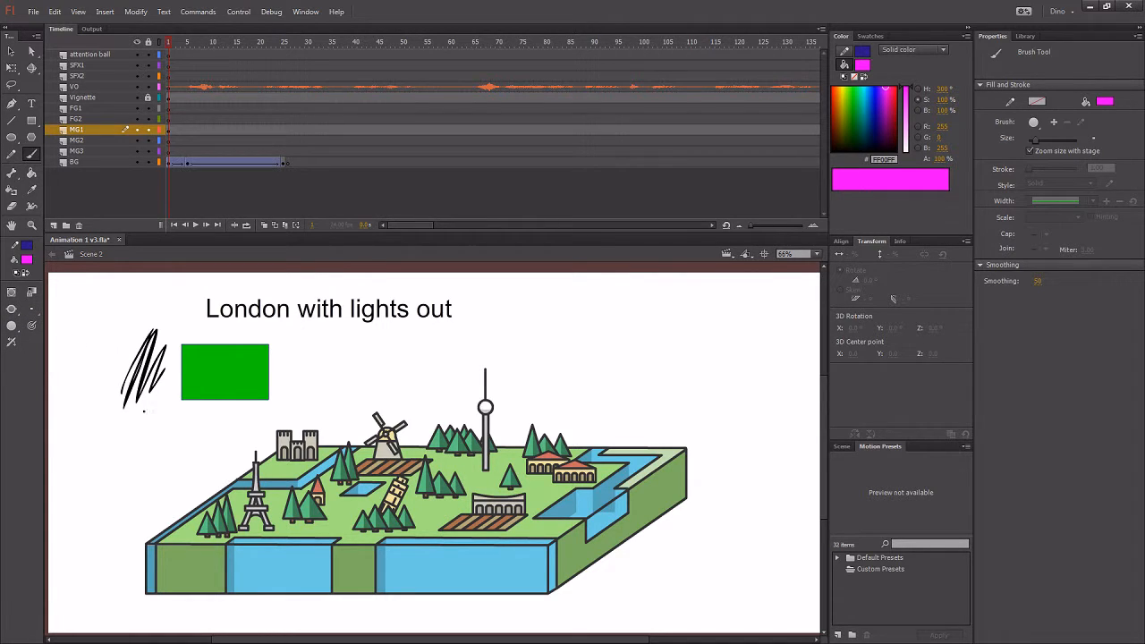
{"action": "mouse_move", "coordinate": [207, 367]}
{"action": "left_mouse_down"}
{"action": "mouse_move", "coordinate": [159, 415]}
{"action": "mouse_move", "coordinate": [179, 381]}
{"action": "mouse_move", "coordinate": [208, 419]}
{"action": "mouse_move", "coordinate": [158, 392]}
{"action": "left_mouse_up"}
Paint a magenta zigzag onto the selected fill of the green rectangle using the brush's Paint Selection mode, and deselect it
{"action": "left_click", "coordinate": [31, 309]}
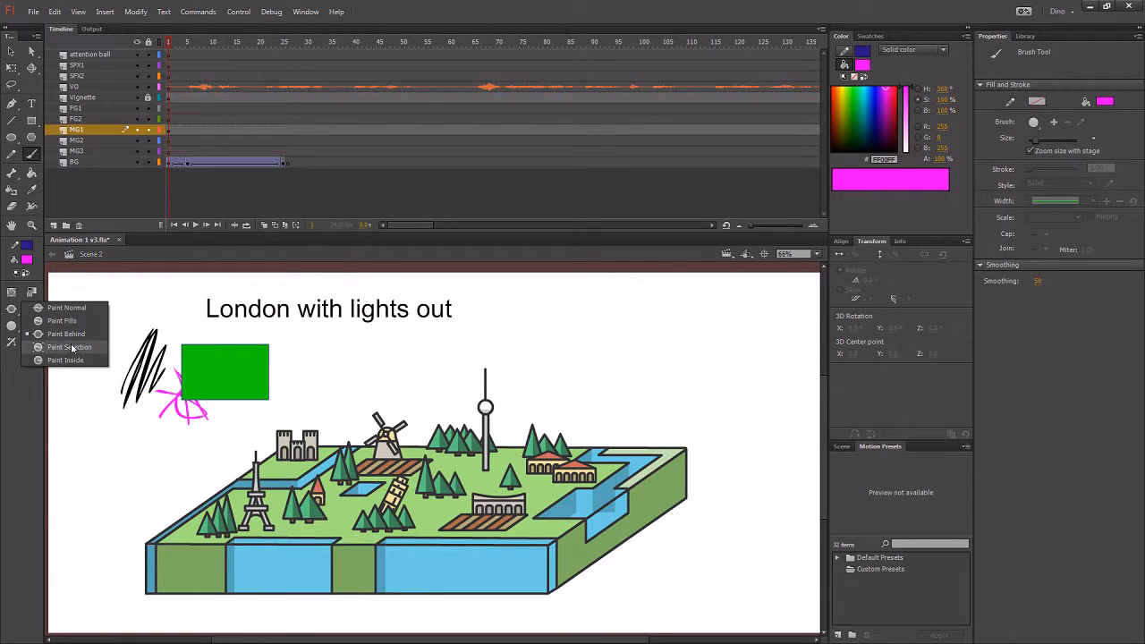
{"action": "left_click", "coordinate": [70, 347]}
{"action": "left_click_drag", "start_coordinate": [240, 378], "coordinate": [241, 379]}
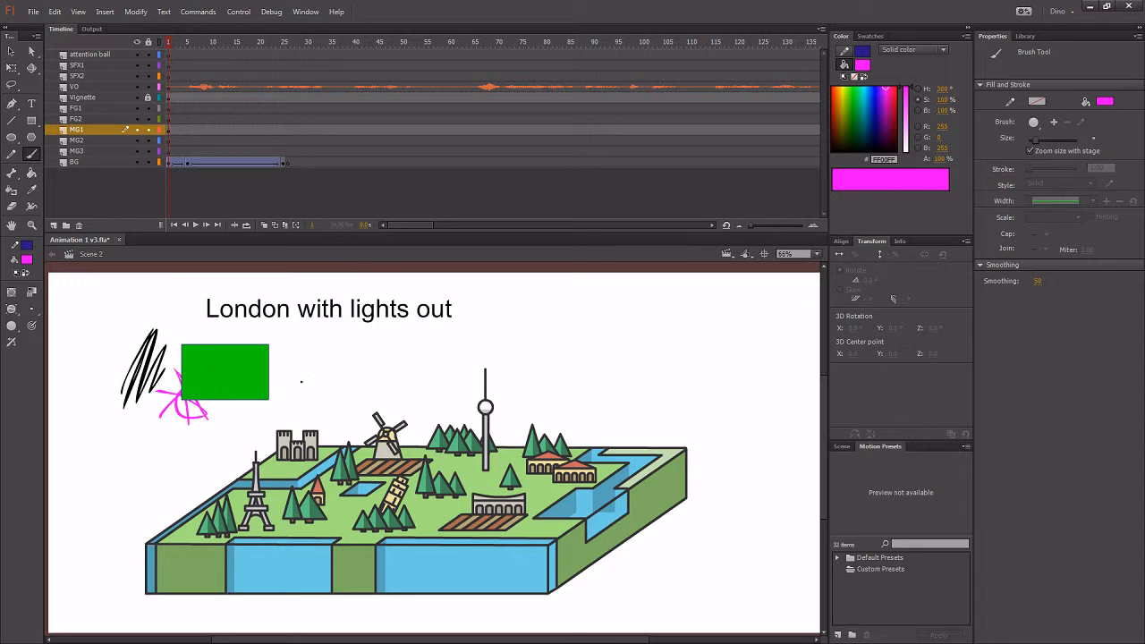
{"action": "left_click", "coordinate": [254, 368], "text": "ctrl"}
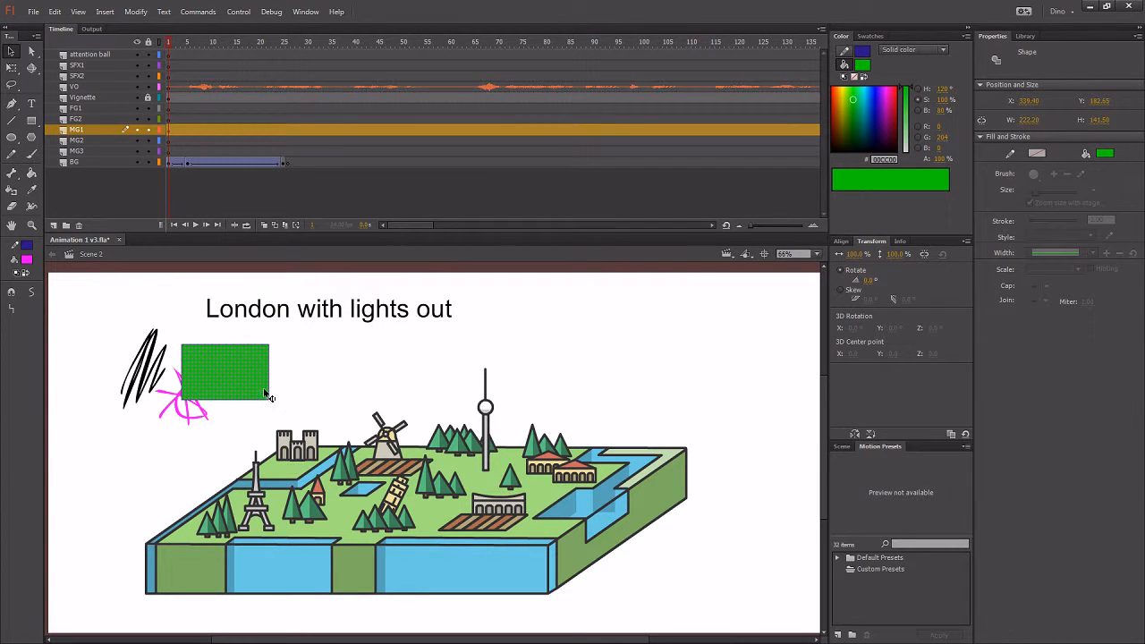
{"action": "left_click_drag", "start_coordinate": [232, 364], "coordinate": [267, 353]}
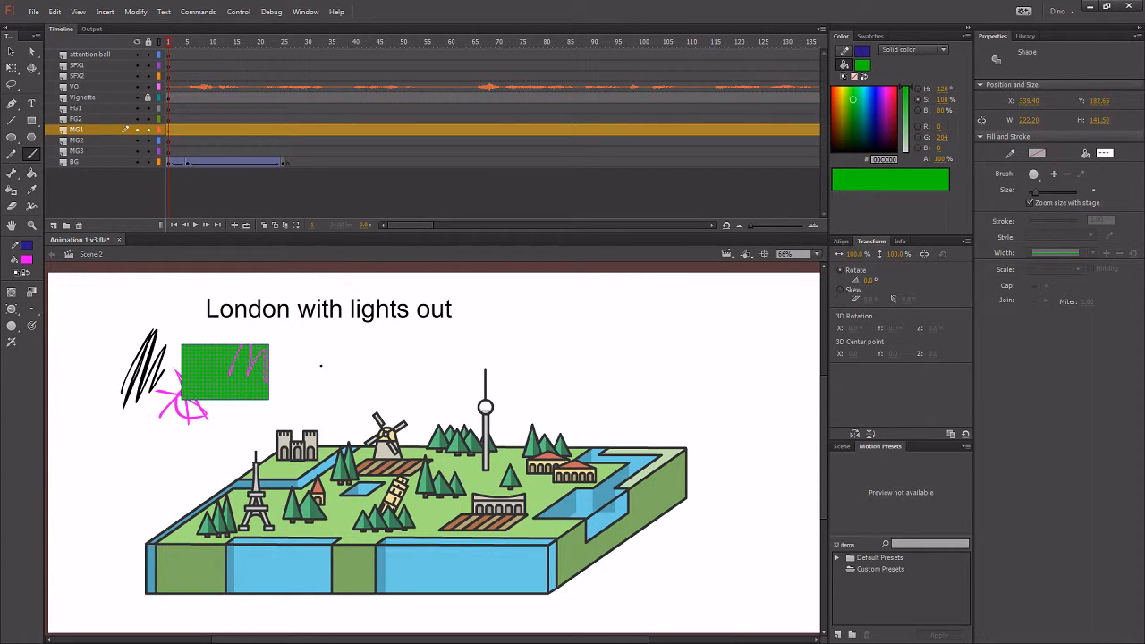
{"action": "key", "text": "v"}
{"action": "left_click", "coordinate": [322, 372]}
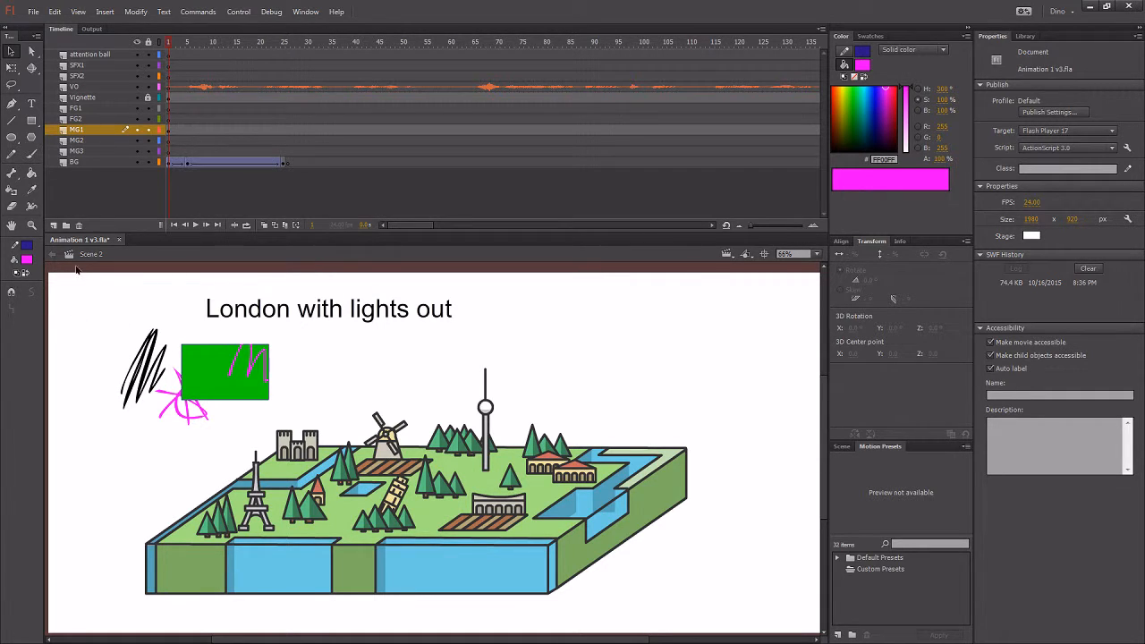
{"action": "left_click", "coordinate": [33, 154]}
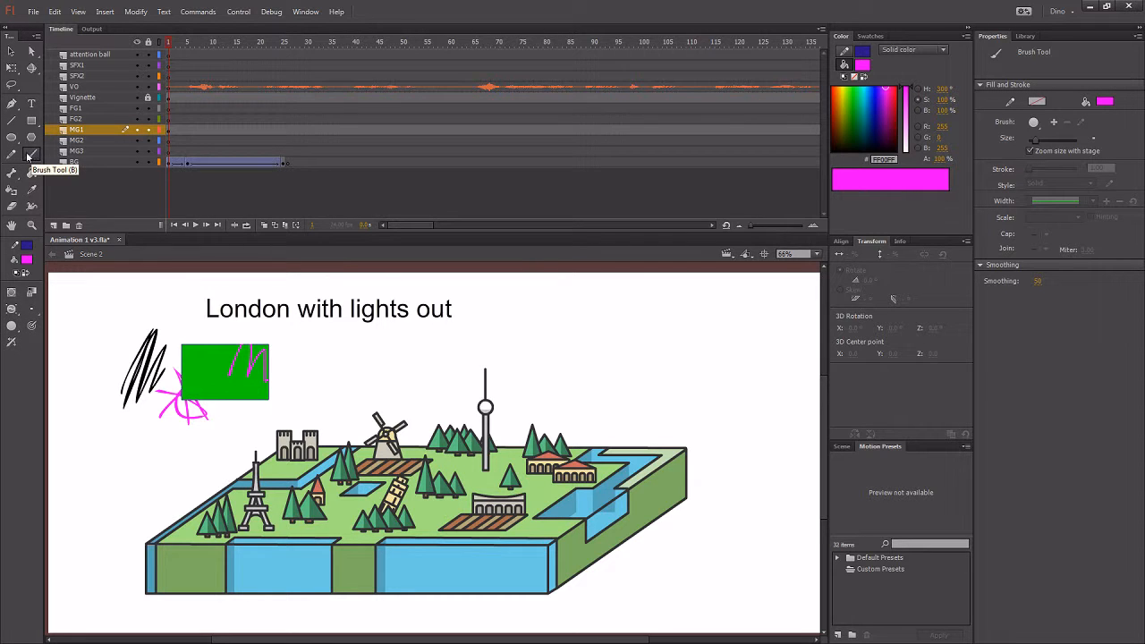
{"action": "left_click", "coordinate": [32, 51]}
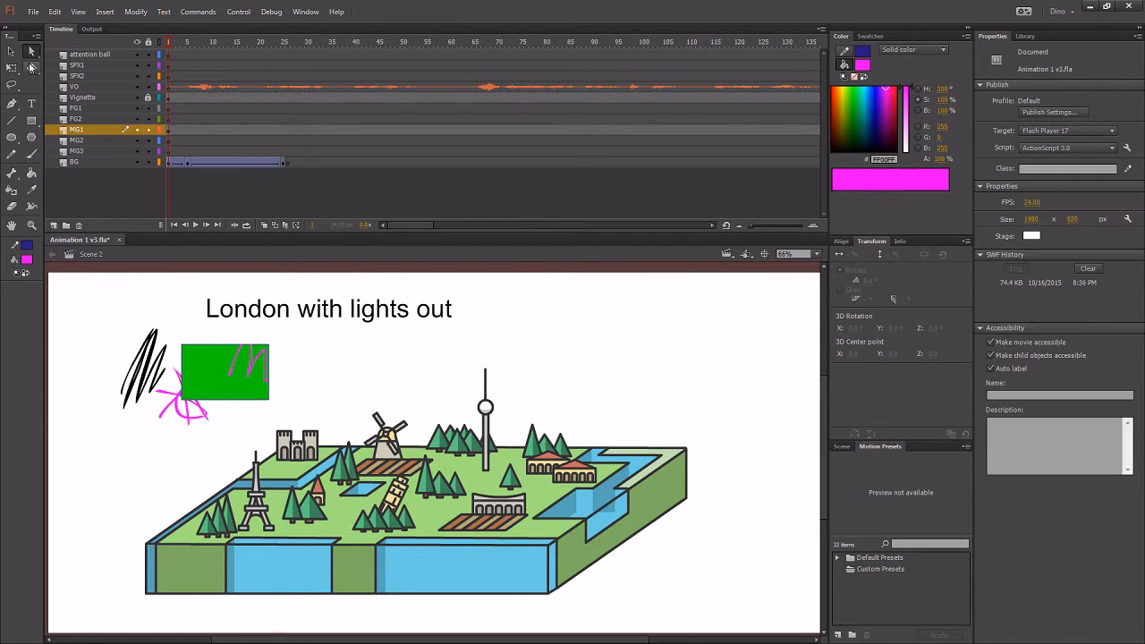
{"action": "left_click", "coordinate": [11, 54]}
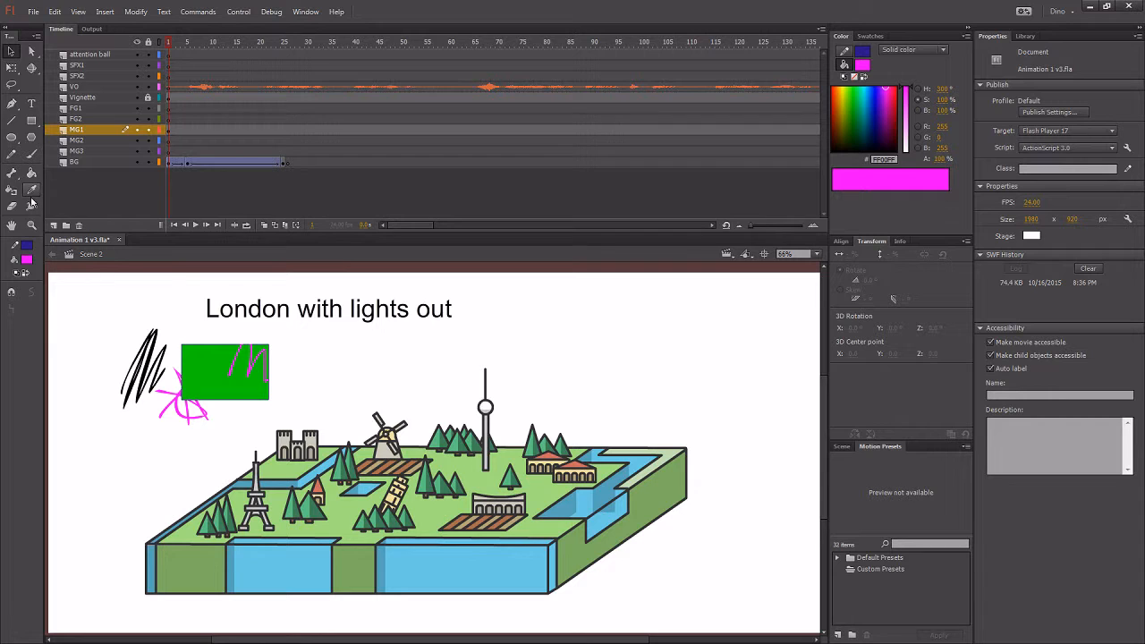
Paint a short magenta stroke inside the green rectangle's upper-left area with the Brush tool in Paint Inside mode
{"action": "left_click", "coordinate": [31, 155]}
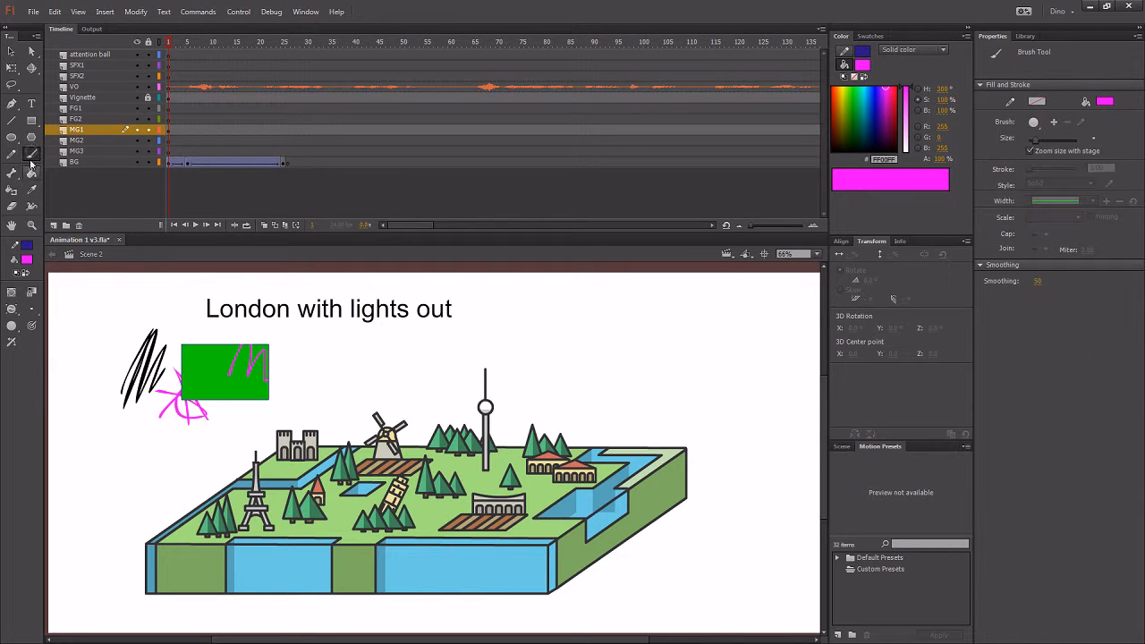
{"action": "left_click", "coordinate": [11, 309]}
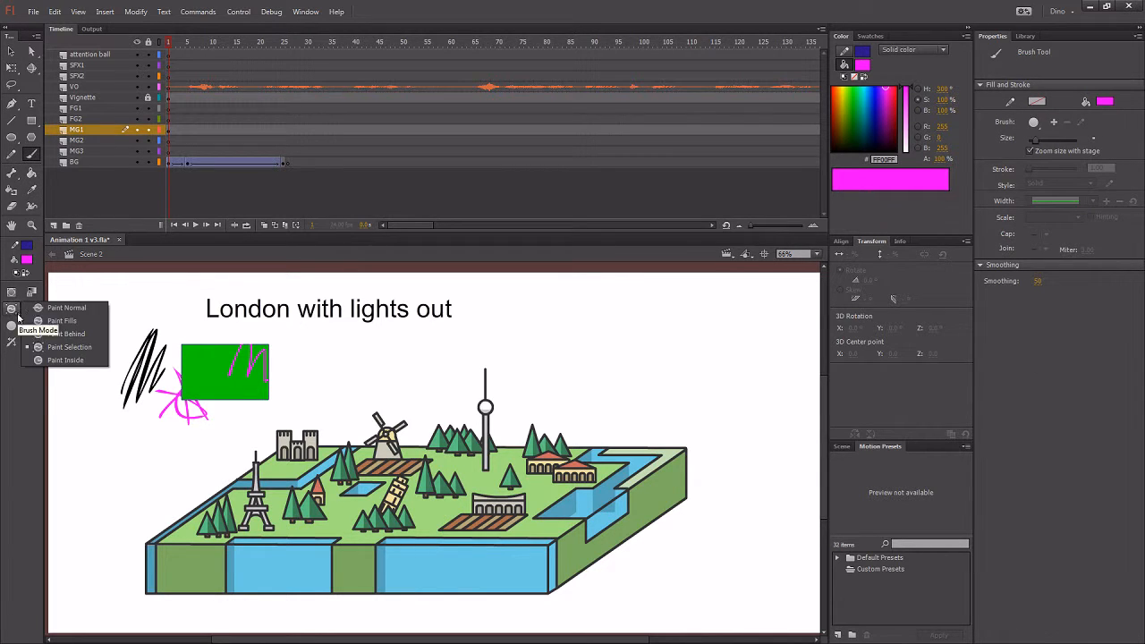
{"action": "left_click", "coordinate": [65, 361]}
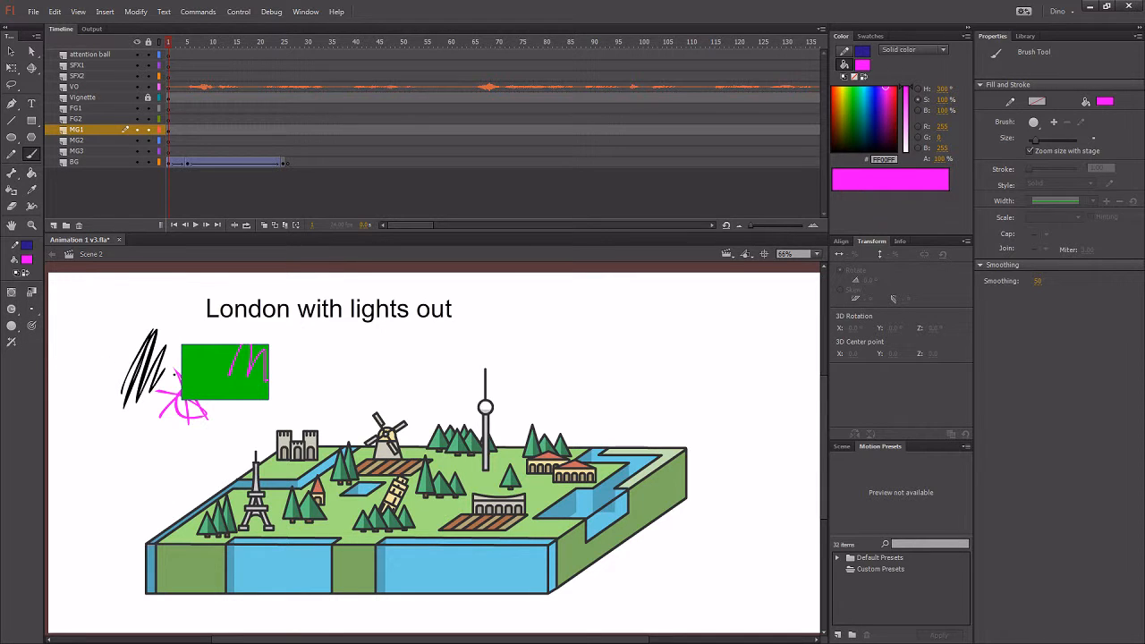
Paint magenta strokes across the green rectangle's top edge with the brush in Paint Fills mode, adding a short one in close-up
{"action": "left_click", "coordinate": [11, 309]}
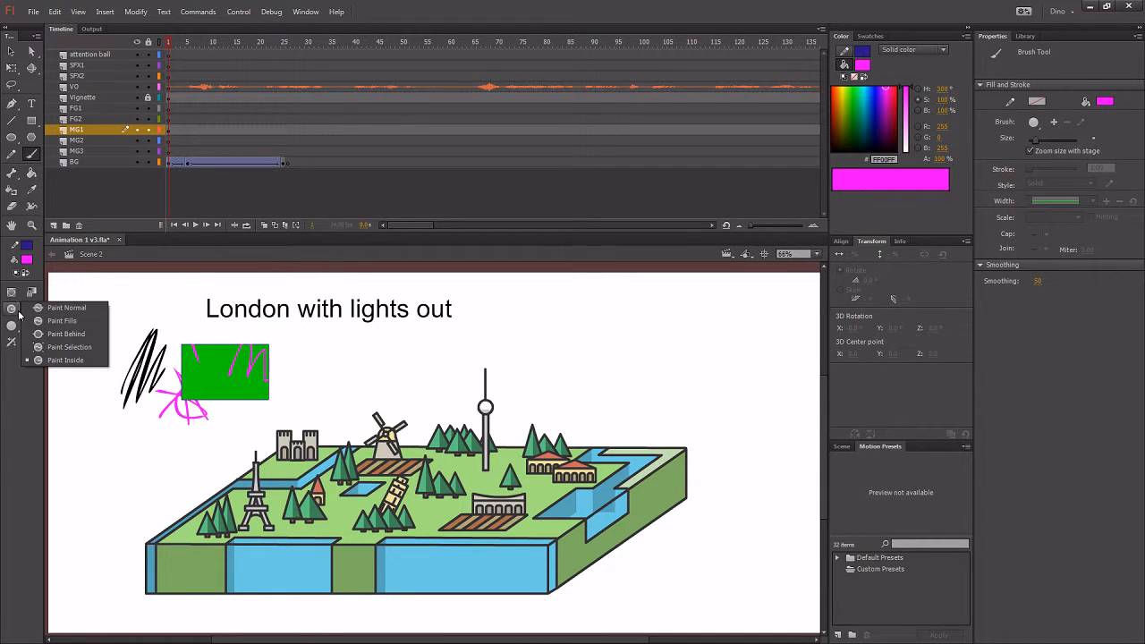
{"action": "left_click", "coordinate": [63, 322]}
{"action": "mouse_move", "coordinate": [207, 358]}
{"action": "left_mouse_down"}
{"action": "mouse_move", "coordinate": [200, 328]}
{"action": "mouse_move", "coordinate": [235, 393]}
{"action": "mouse_move", "coordinate": [209, 338]}
{"action": "mouse_move", "coordinate": [183, 339]}
{"action": "mouse_move", "coordinate": [231, 360]}
{"action": "left_mouse_up"}
{"action": "key", "text": "z"}
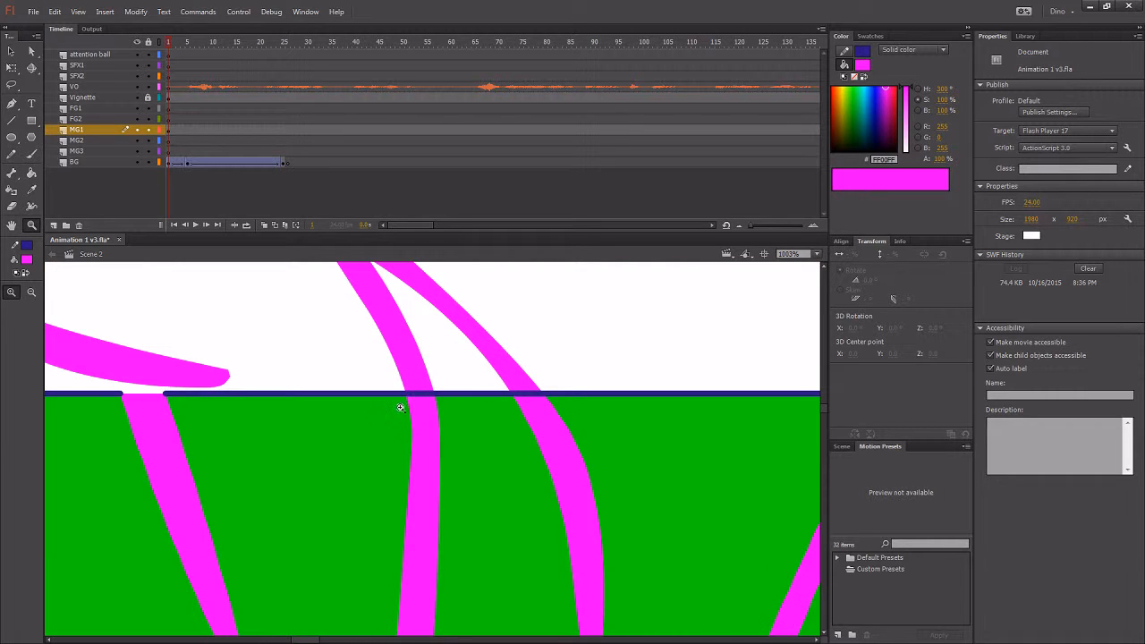
{"action": "key", "text": "b"}
{"action": "left_click_drag", "start_coordinate": [330, 442], "coordinate": [288, 324]}
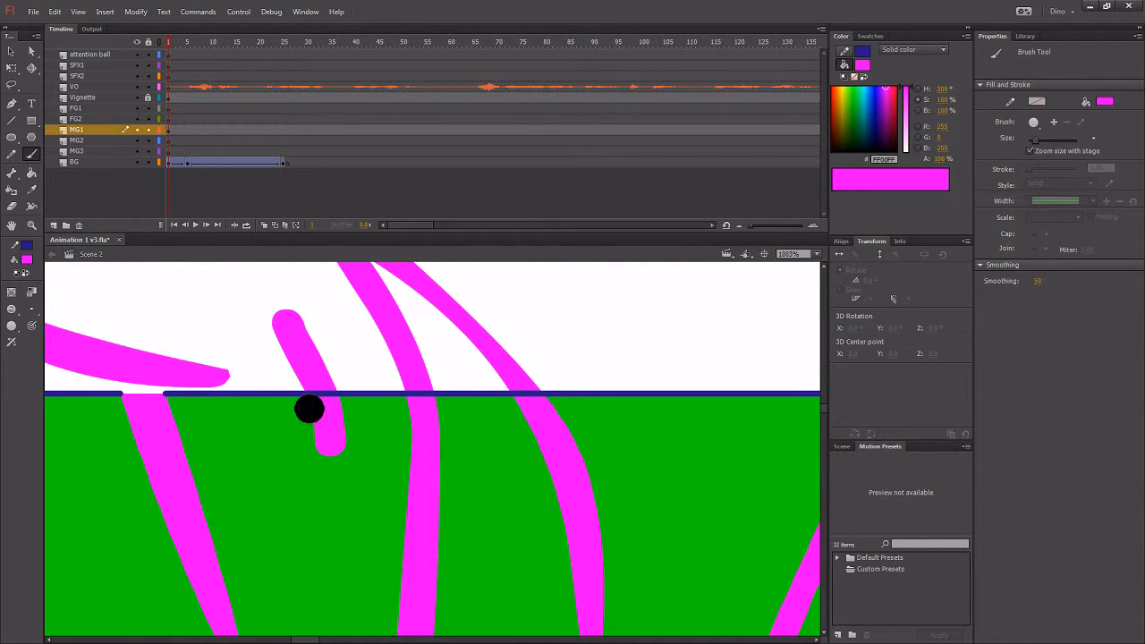
{"action": "key", "text": "z"}
{"action": "left_click", "coordinate": [314, 437], "text": "alt"}
{"action": "left_click", "coordinate": [315, 441], "text": "alt"}
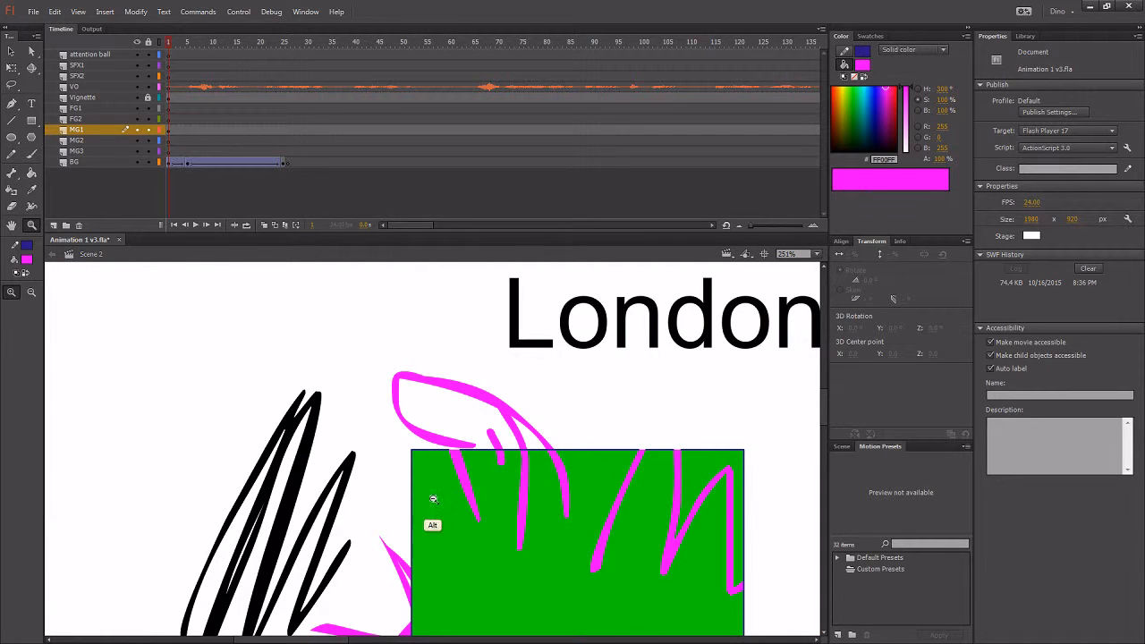
{"action": "left_click", "coordinate": [489, 521], "text": "alt"}
{"action": "left_click_drag", "start_coordinate": [460, 486], "coordinate": [338, 458]}
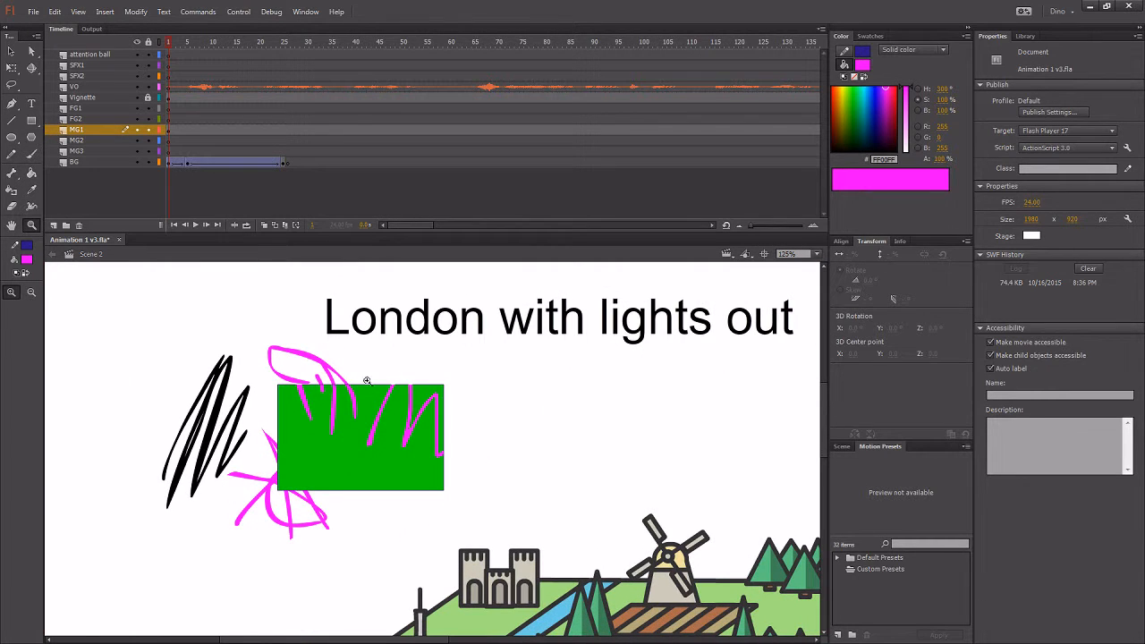
Fill the large green area of the rectangle with magenta using the Paint Bucket, and undo the fill
{"action": "key", "text": "v"}
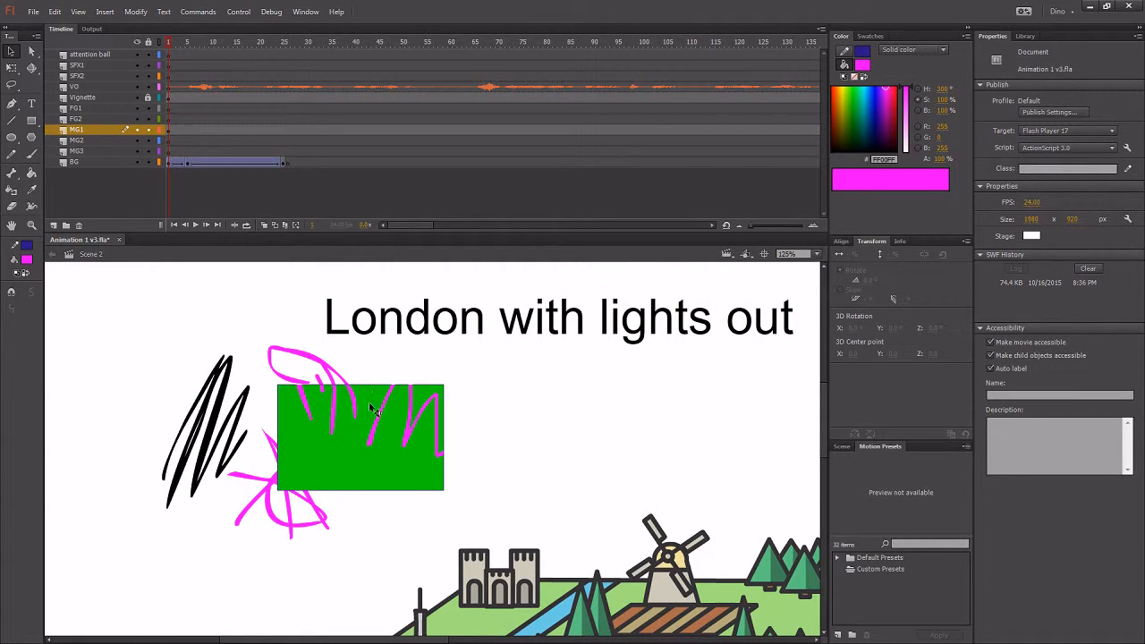
{"action": "left_click", "coordinate": [31, 173]}
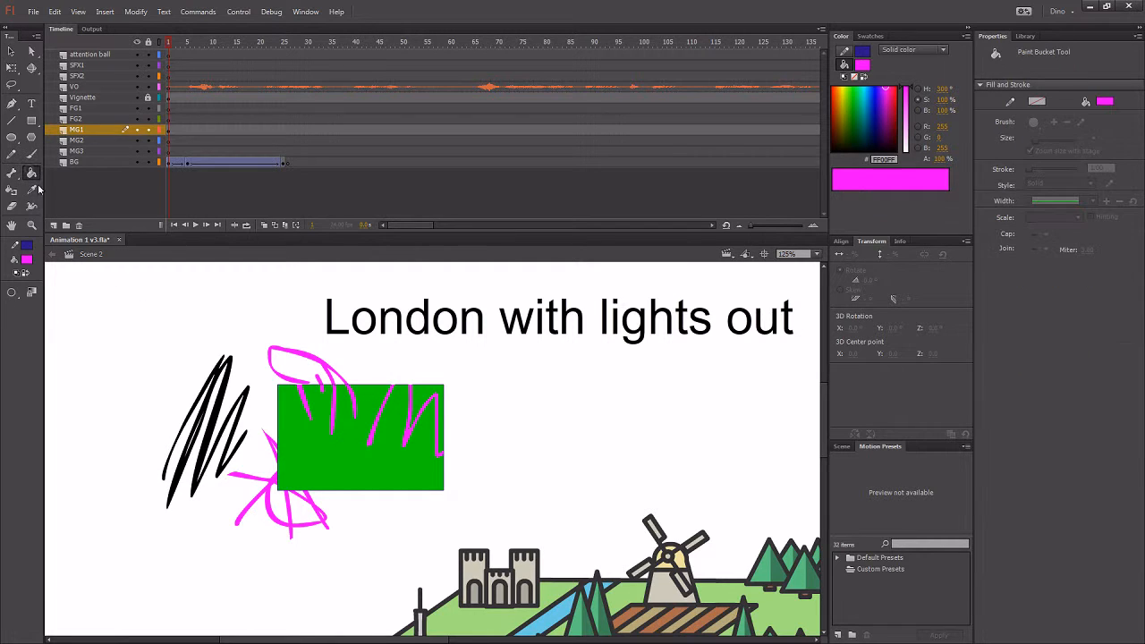
{"action": "left_click", "coordinate": [363, 466]}
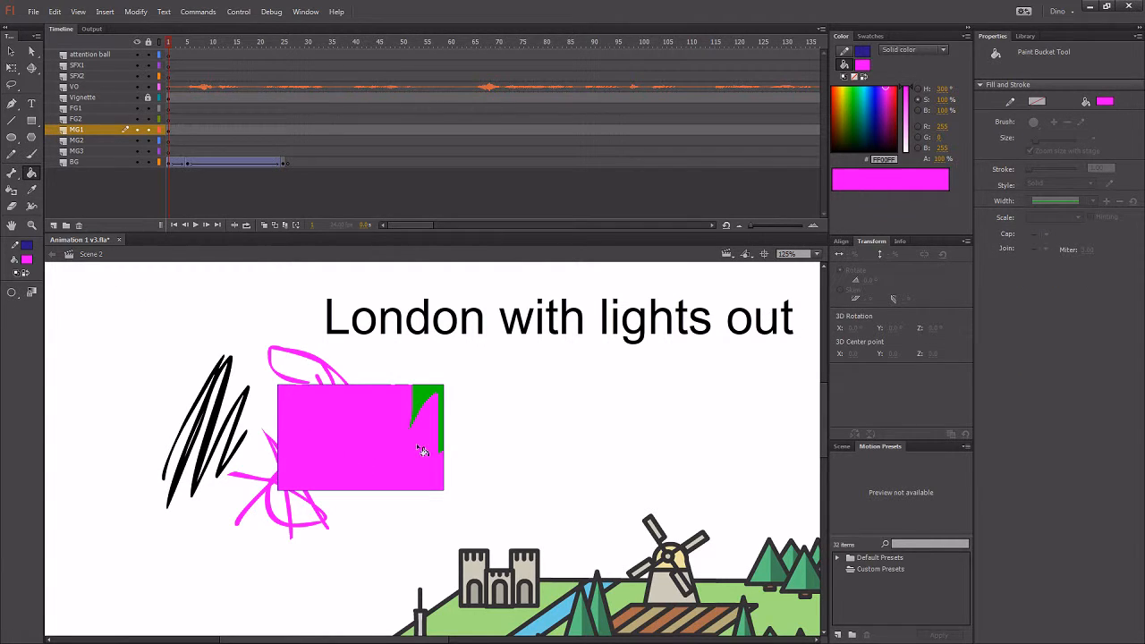
{"action": "key", "text": "ctrl+z"}
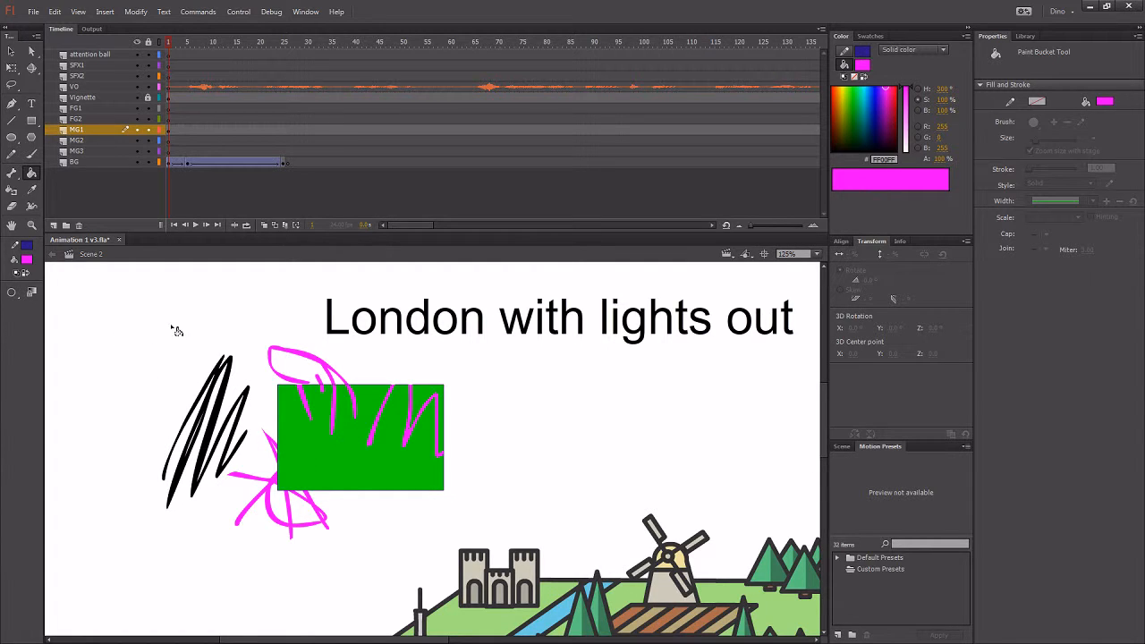
Draw a diagonal line across the green rectangle and move the cut-off lower-left fill to about X 118, Y 290, below the black scribble
{"action": "left_click", "coordinate": [11, 120]}
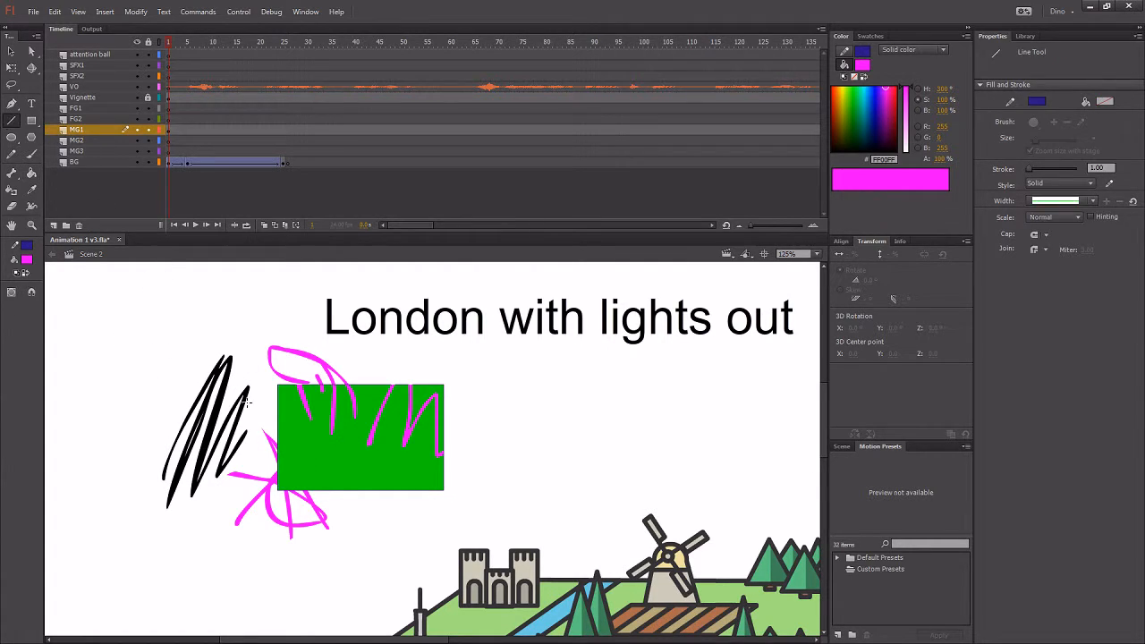
{"action": "left_click_drag", "start_coordinate": [265, 378], "coordinate": [382, 539]}
{"action": "key", "text": "v"}
{"action": "left_click", "coordinate": [316, 458]}
{"action": "left_click_drag", "start_coordinate": [305, 462], "coordinate": [136, 544]}
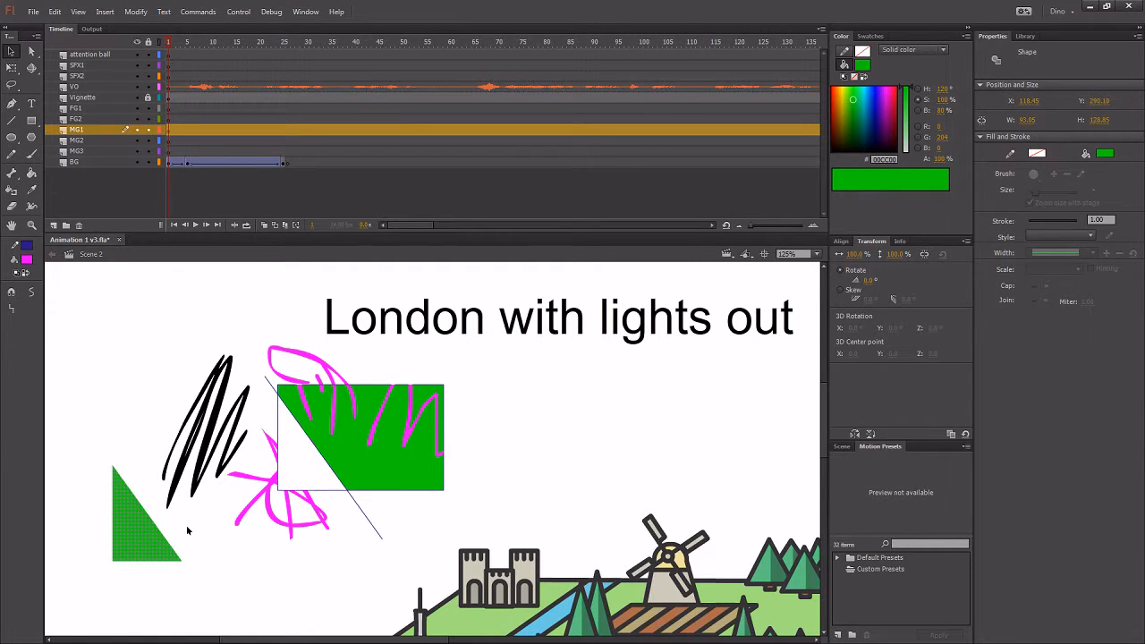
{"action": "left_click", "coordinate": [170, 392]}
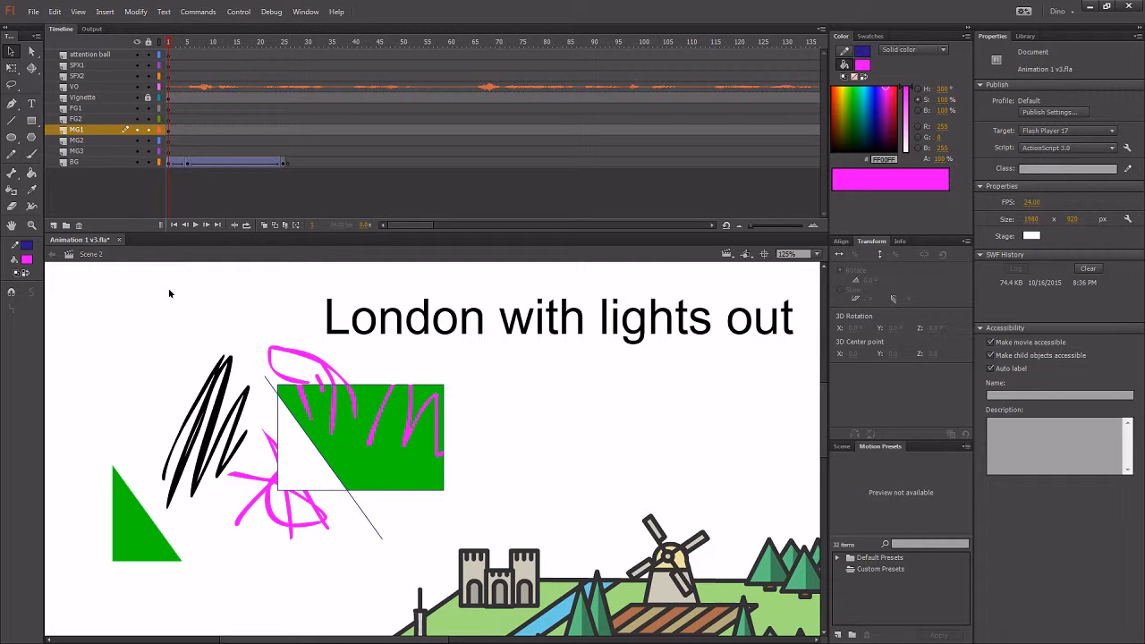
Toggle visibility off and on for all layers and for MG1 alone, restoring MG1 by attempting to paint on it
{"action": "left_click", "coordinate": [137, 42]}
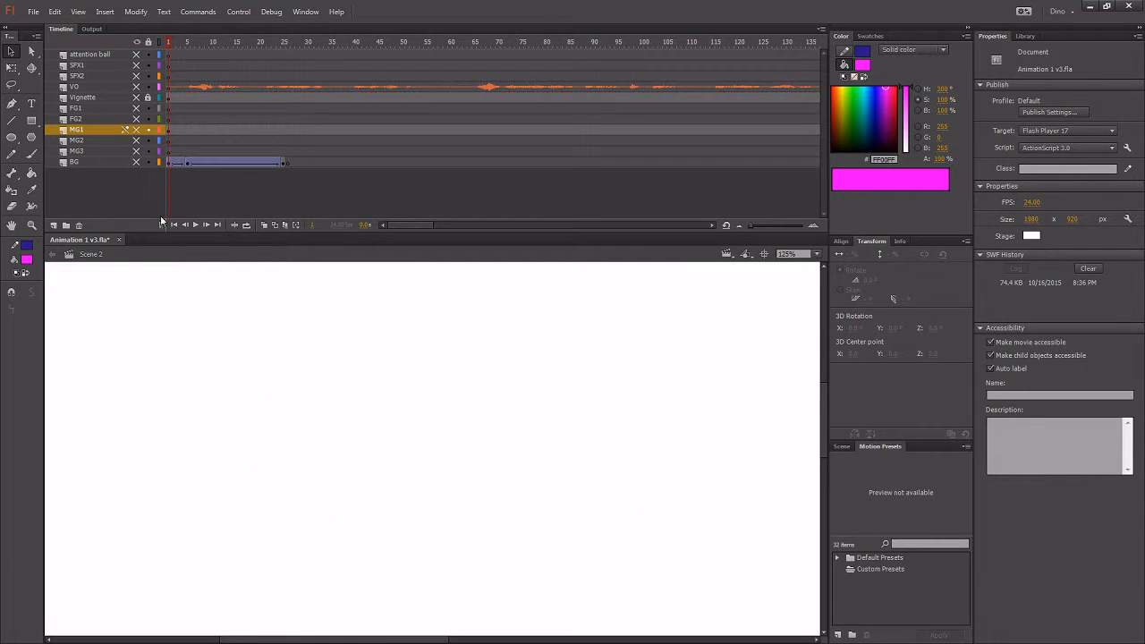
{"action": "left_click", "coordinate": [137, 42]}
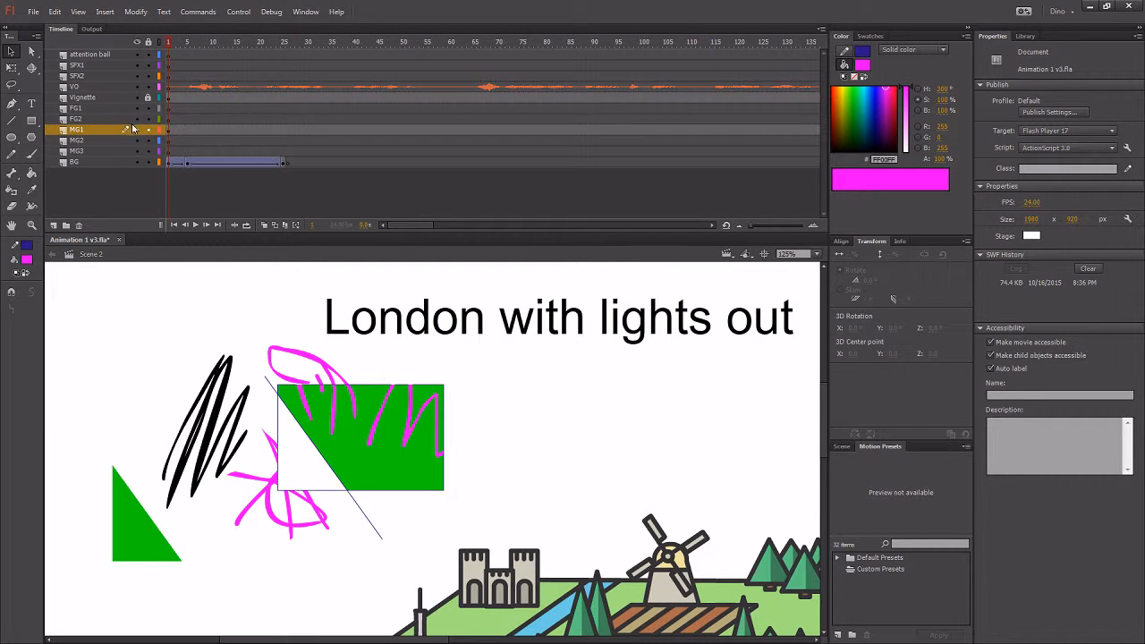
{"action": "left_click", "coordinate": [136, 130]}
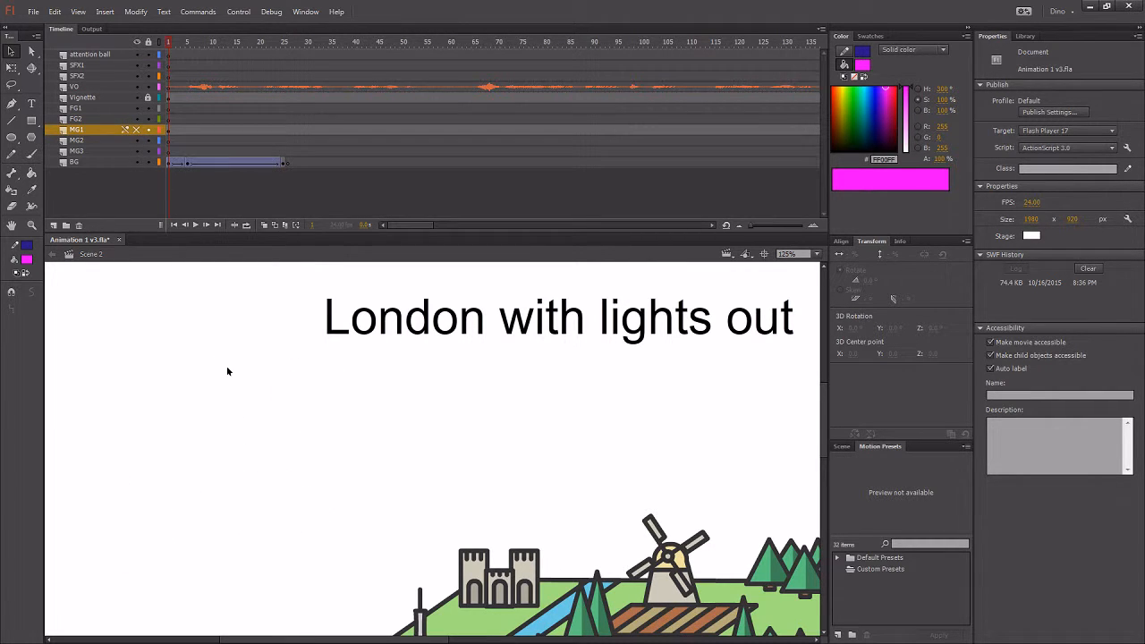
{"action": "key", "text": "b"}
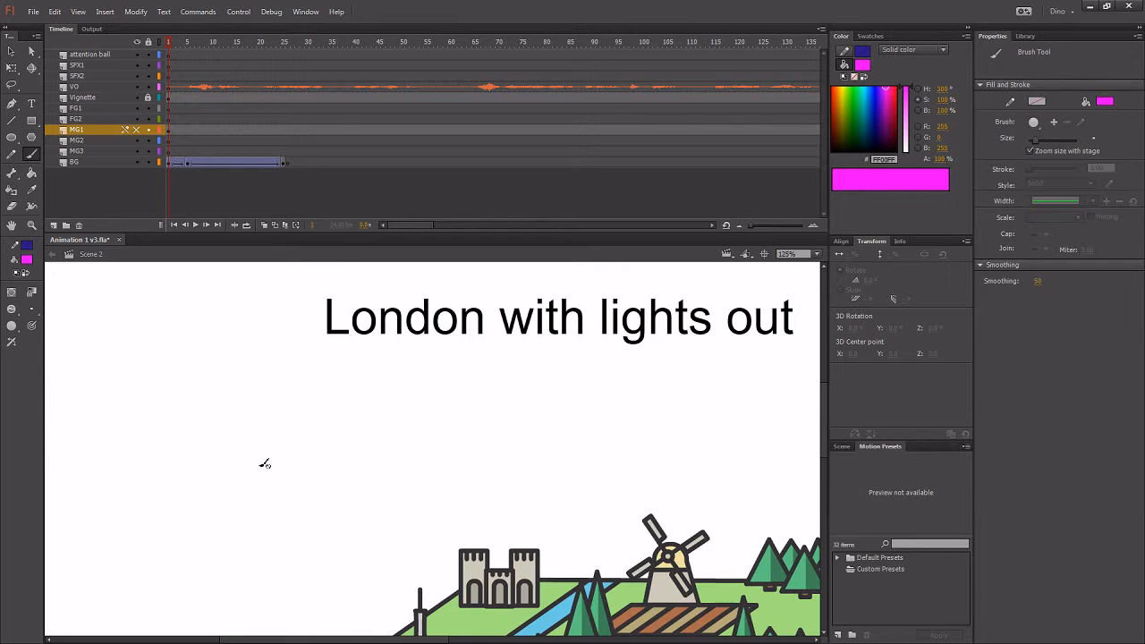
{"action": "left_click", "coordinate": [287, 459]}
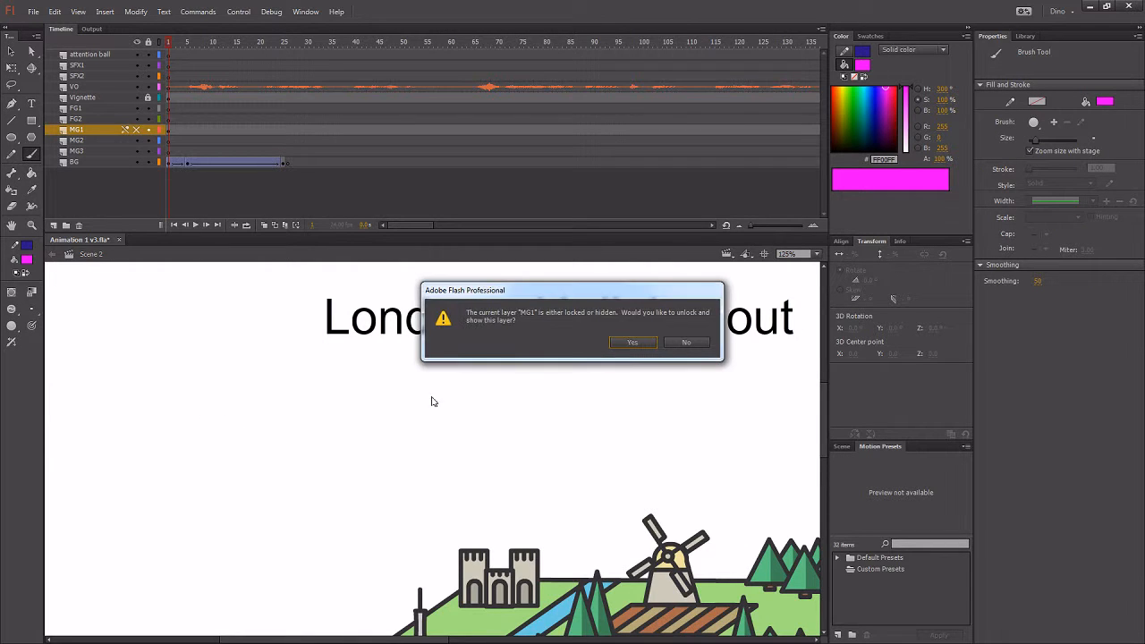
{"action": "left_click", "coordinate": [632, 345]}
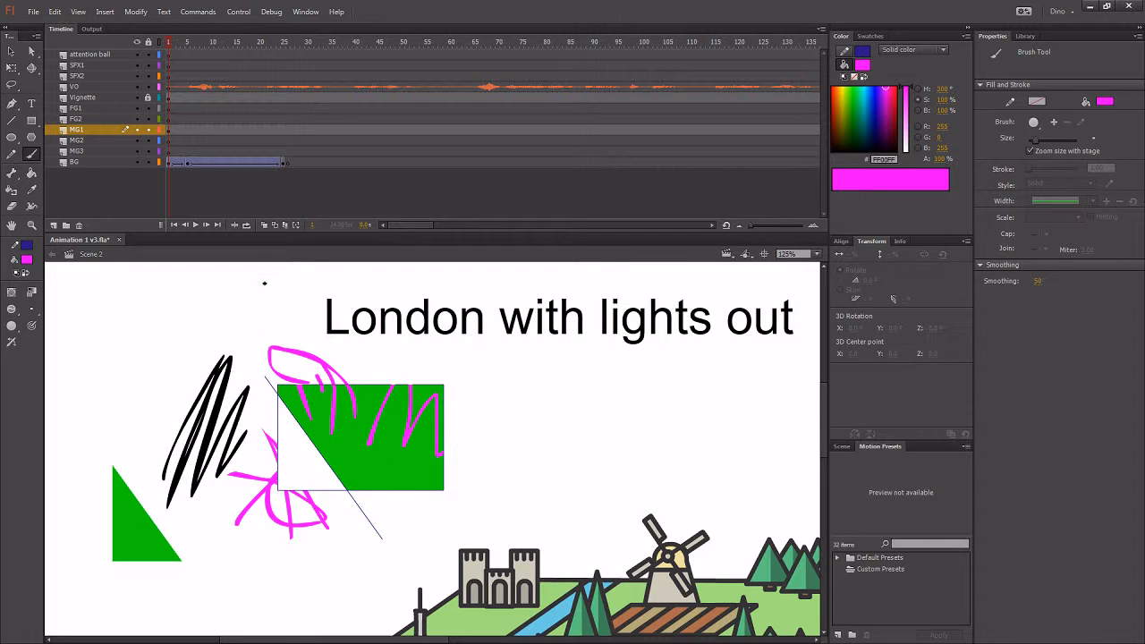
Lock the MG1 layer and unlock it by attempting a brush stroke on it and accepting the offer to unlock
{"action": "left_click", "coordinate": [148, 129]}
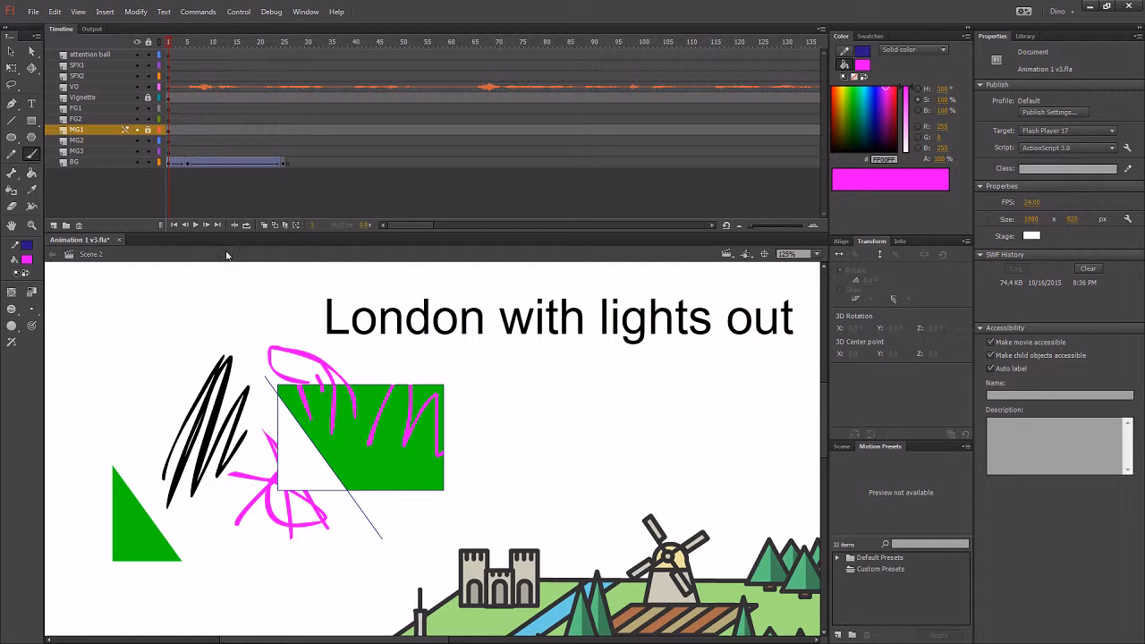
{"action": "left_click", "coordinate": [247, 434]}
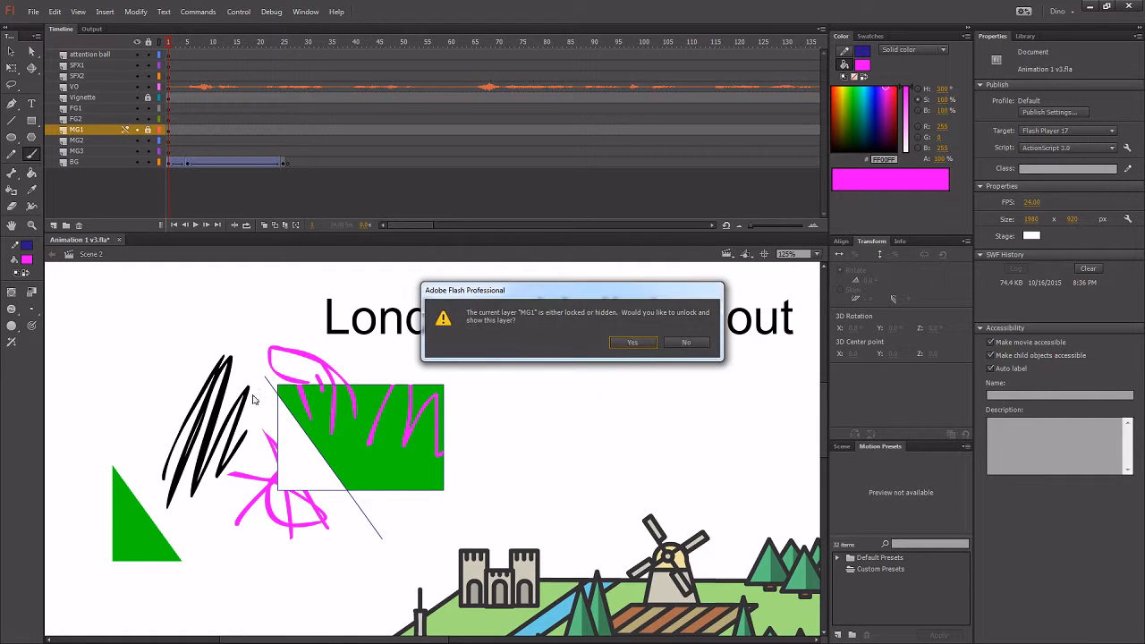
{"action": "left_click", "coordinate": [631, 342]}
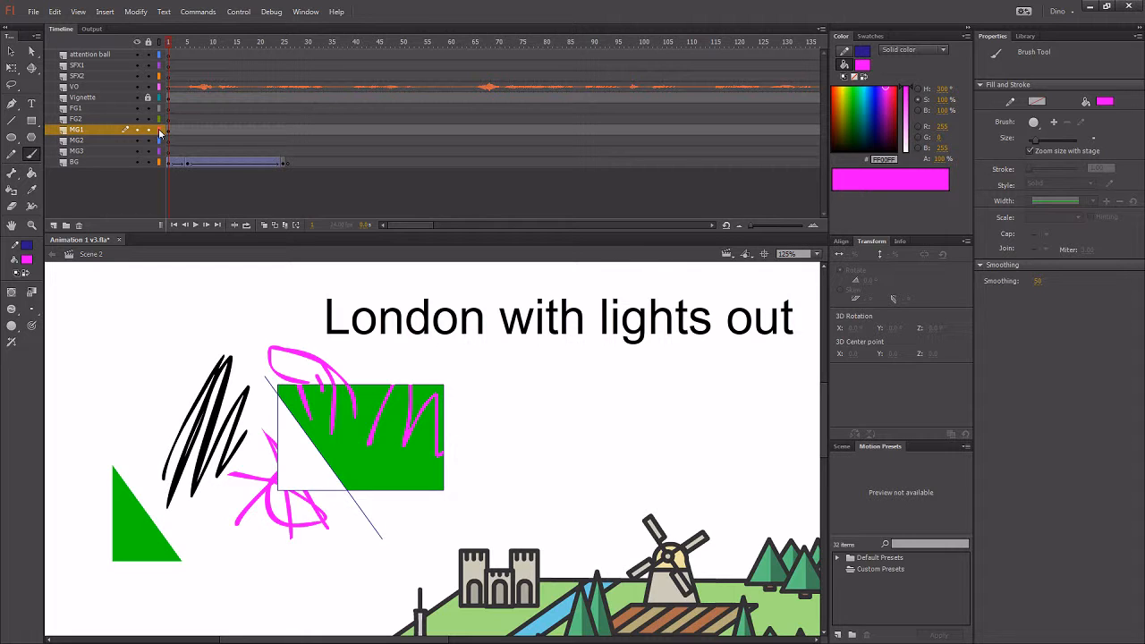
Paint a looped magenta stroke beside the black scribble while MG1 is displayed as outlines, and return the layer to full display
{"action": "left_click", "coordinate": [161, 131]}
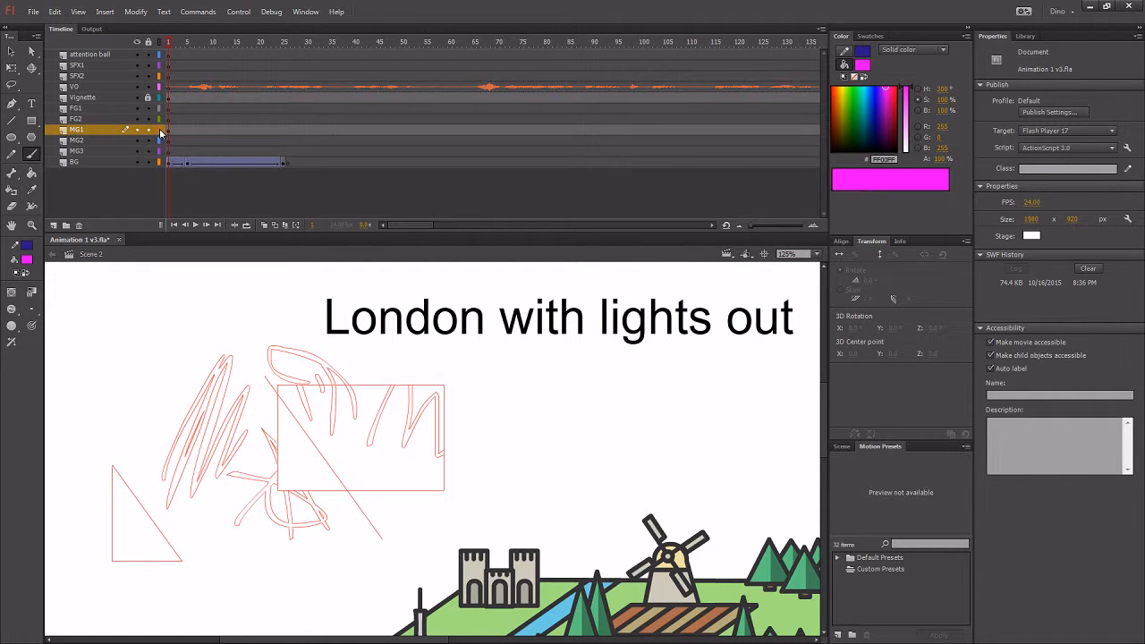
{"action": "mouse_move", "coordinate": [143, 374]}
{"action": "left_mouse_down"}
{"action": "mouse_move", "coordinate": [199, 348]}
{"action": "mouse_move", "coordinate": [160, 347]}
{"action": "mouse_move", "coordinate": [139, 453]}
{"action": "left_mouse_up"}
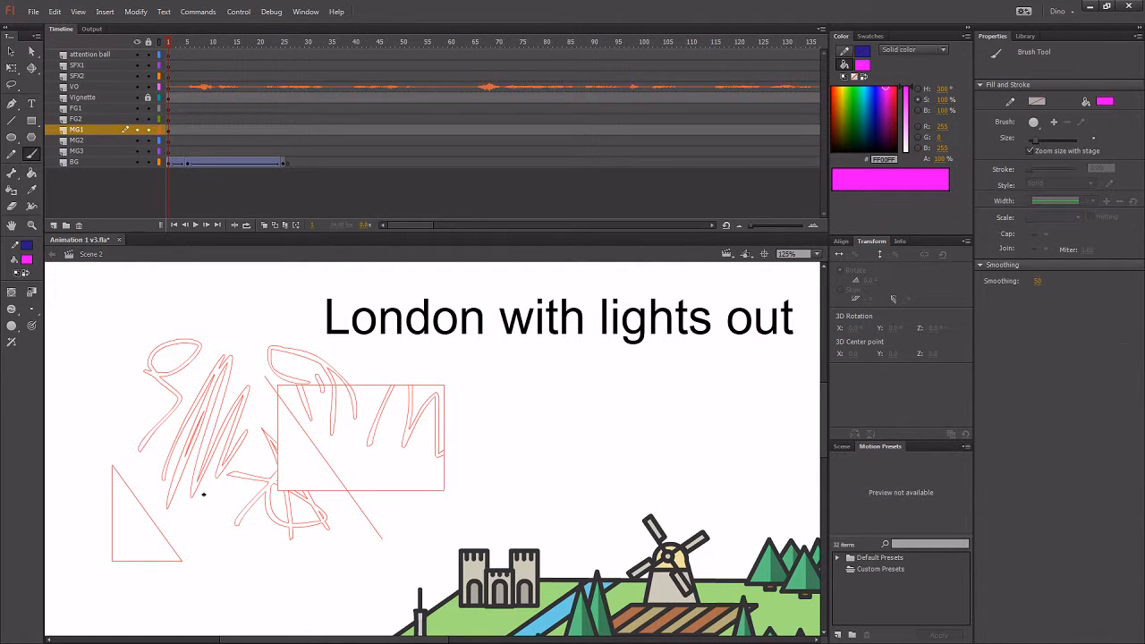
{"action": "left_click", "coordinate": [161, 132]}
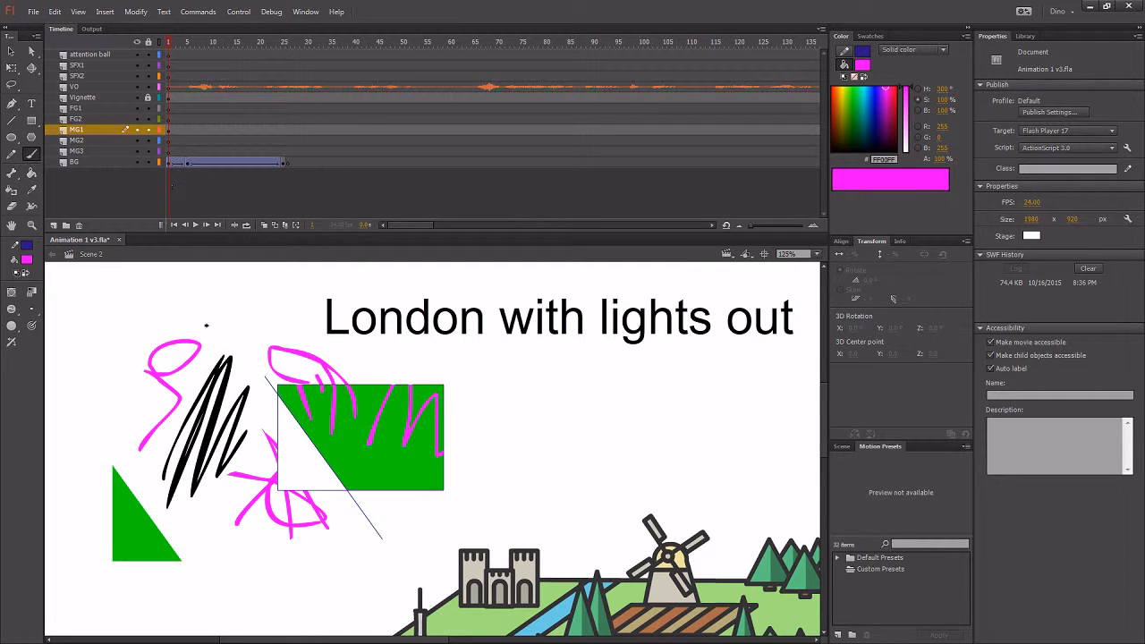
Scribble across the green rectangle's lower edge with the Brush in light green #66FF00, and select and deselect the painted fill
{"action": "key", "text": "v"}
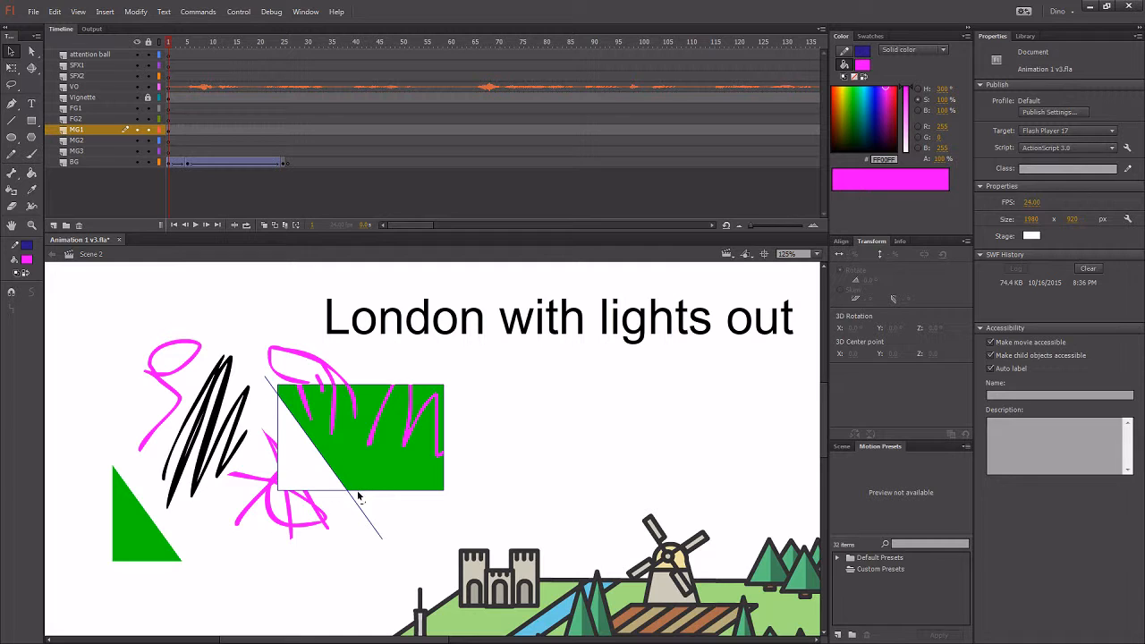
{"action": "key", "text": "b"}
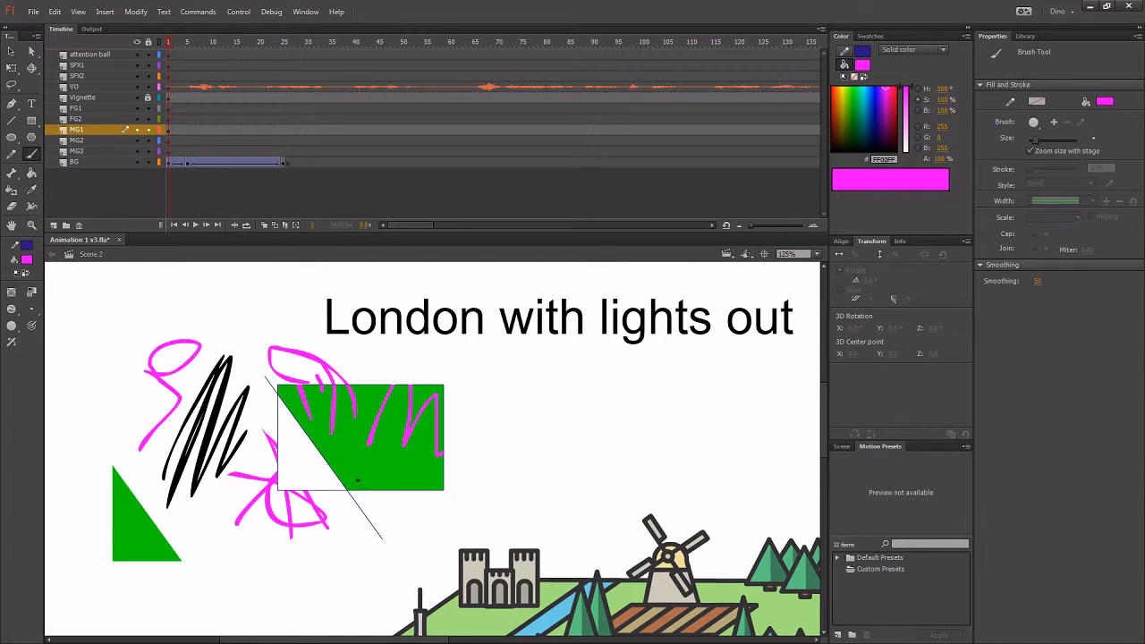
{"action": "left_click", "coordinate": [26, 260]}
{"action": "left_click", "coordinate": [193, 346]}
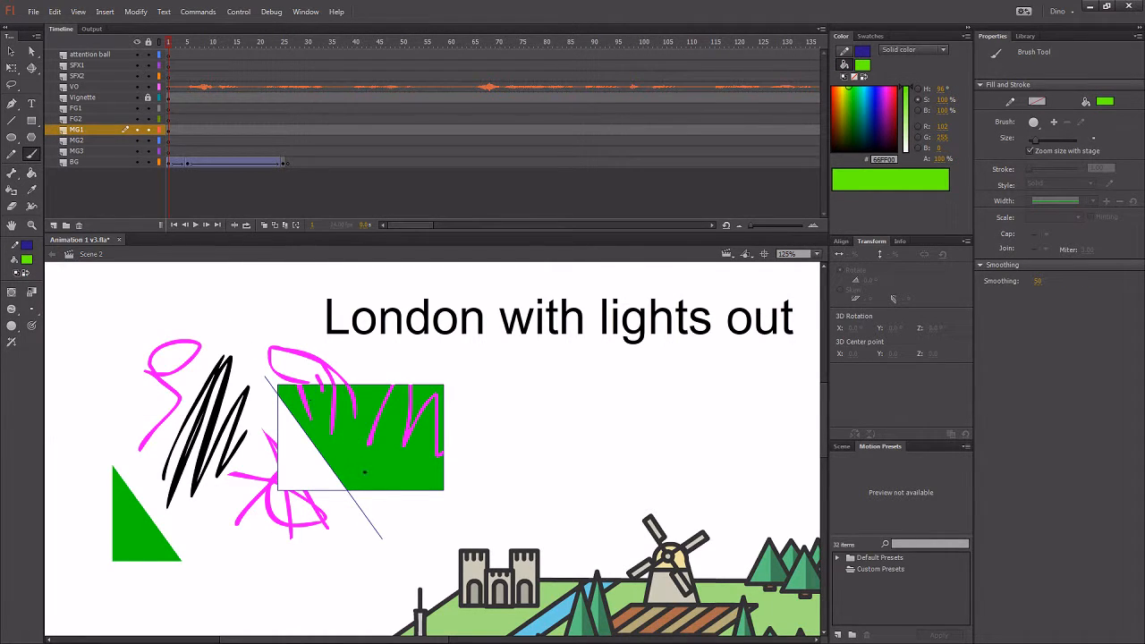
{"action": "mouse_move", "coordinate": [364, 472]}
{"action": "left_mouse_down"}
{"action": "mouse_move", "coordinate": [394, 515]}
{"action": "mouse_move", "coordinate": [376, 483]}
{"action": "mouse_move", "coordinate": [402, 501]}
{"action": "left_mouse_up"}
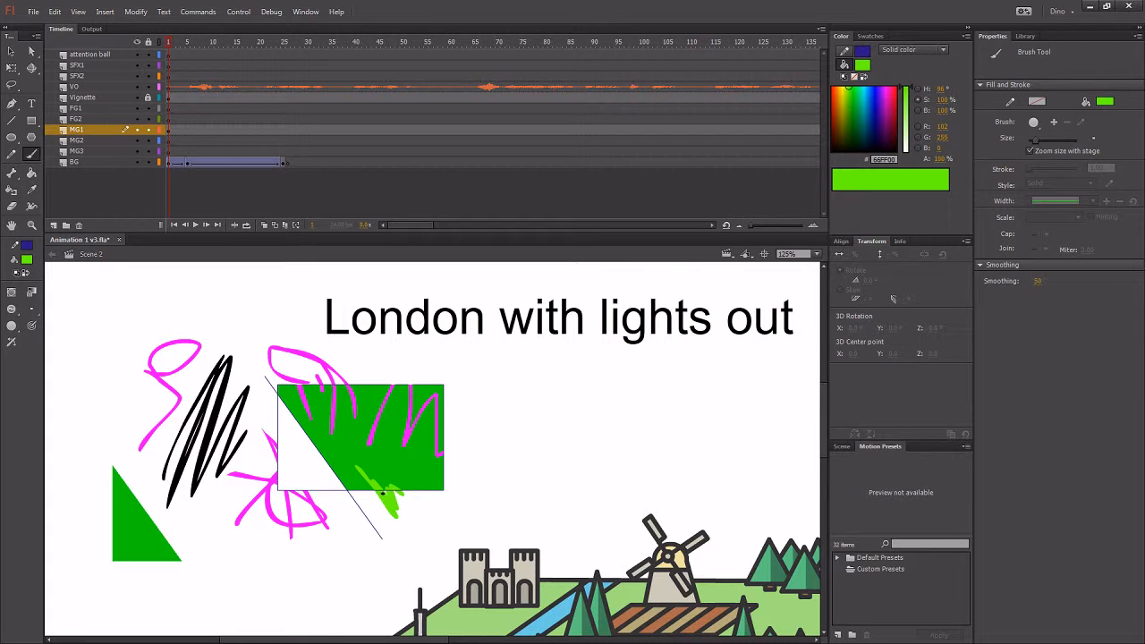
{"action": "key", "text": "v"}
{"action": "left_click", "coordinate": [380, 492]}
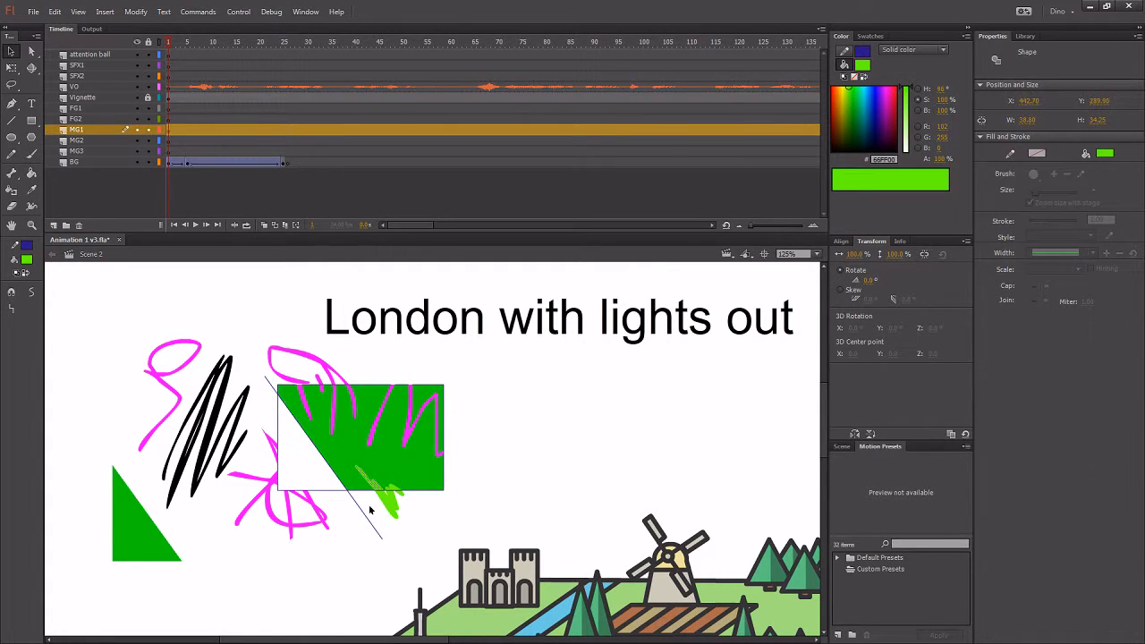
{"action": "left_click", "coordinate": [372, 516]}
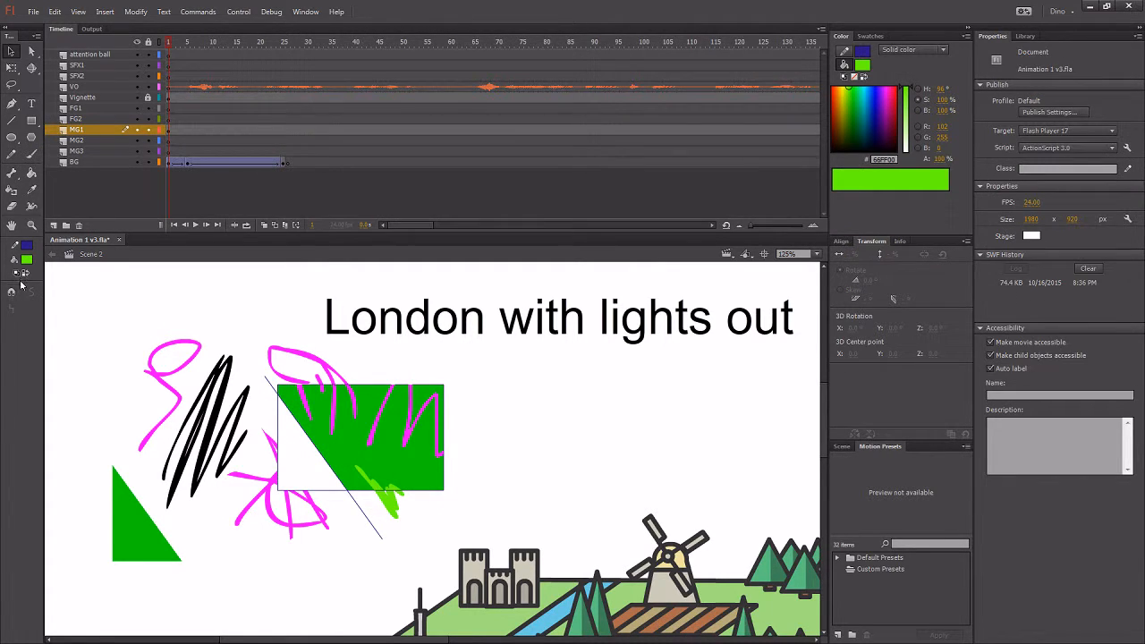
Paint a light green zigzag over the green rectangle's lower-right corner with the brush in Paint Normal mode
{"action": "key", "text": "b"}
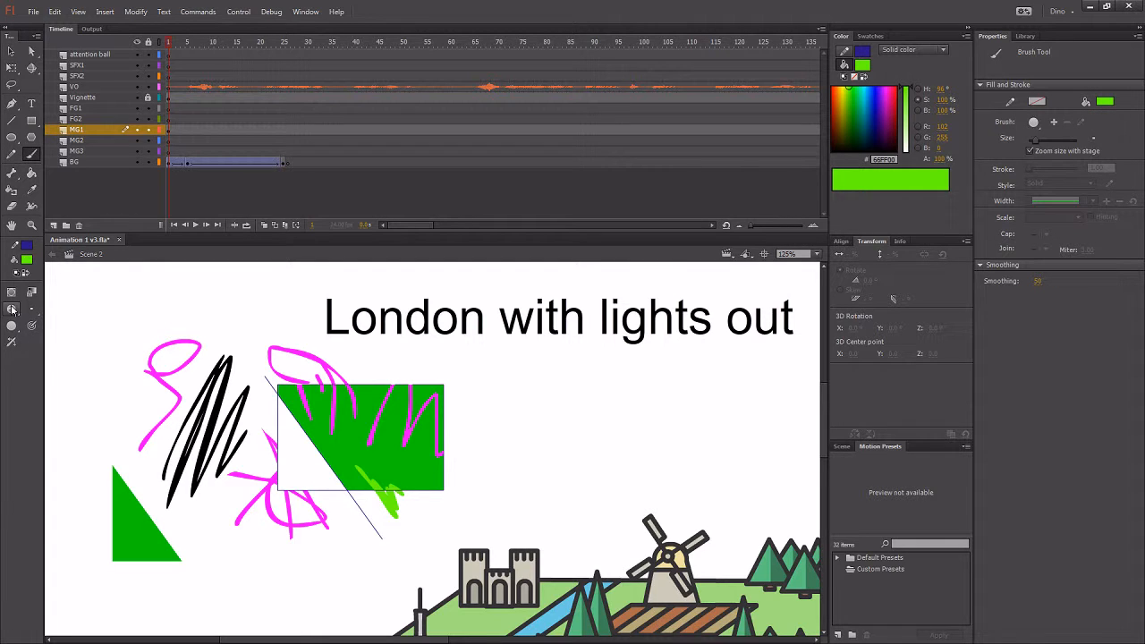
{"action": "left_click", "coordinate": [13, 310]}
{"action": "left_click", "coordinate": [52, 309]}
{"action": "left_click_drag", "start_coordinate": [394, 488], "coordinate": [457, 492]}
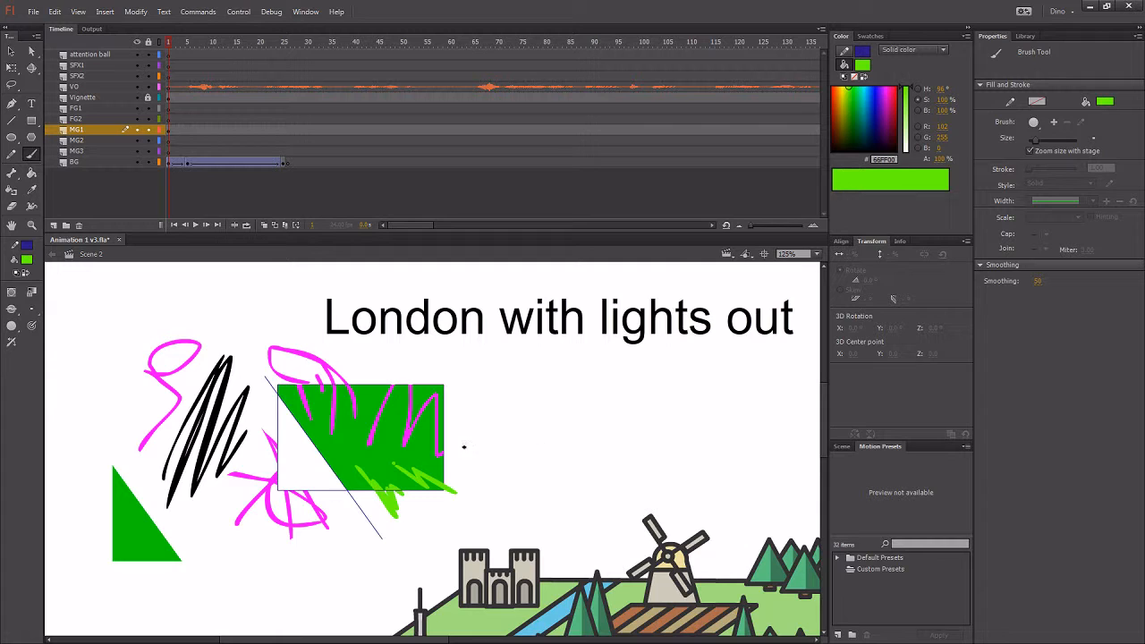
Paint a light green glasses shape beside the green rectangle with the Brush, and select and deselect it as one merged fill
{"action": "left_click_drag", "start_coordinate": [481, 435], "coordinate": [497, 429]}
{"action": "mouse_move", "coordinate": [500, 428]}
{"action": "left_mouse_down"}
{"action": "mouse_move", "coordinate": [515, 414]}
{"action": "mouse_move", "coordinate": [499, 430]}
{"action": "left_mouse_up"}
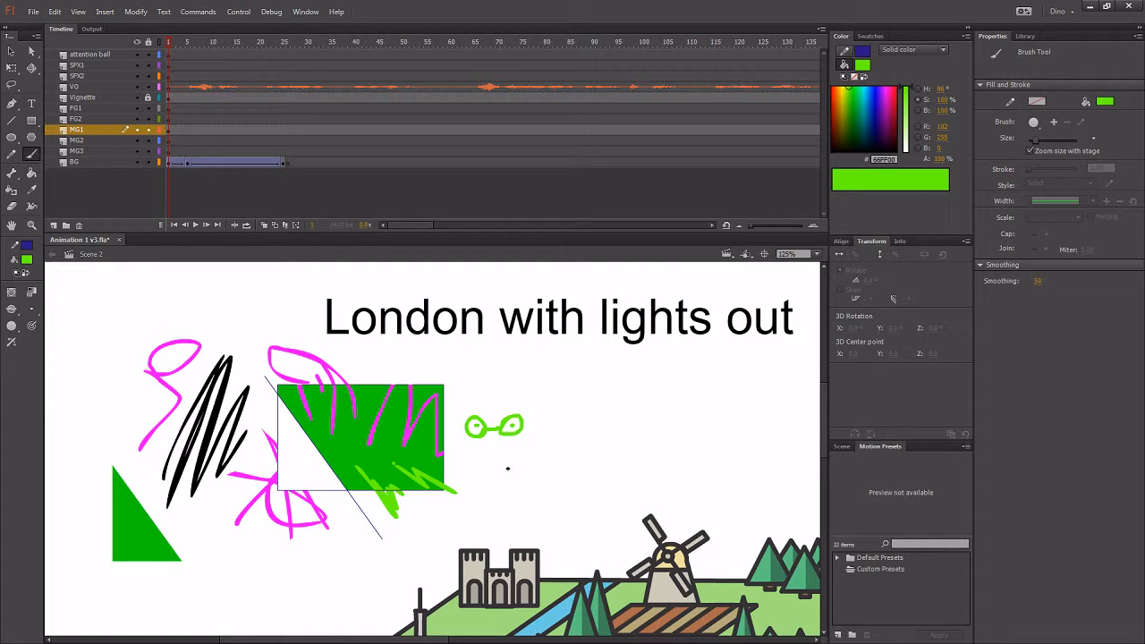
{"action": "key", "text": "v"}
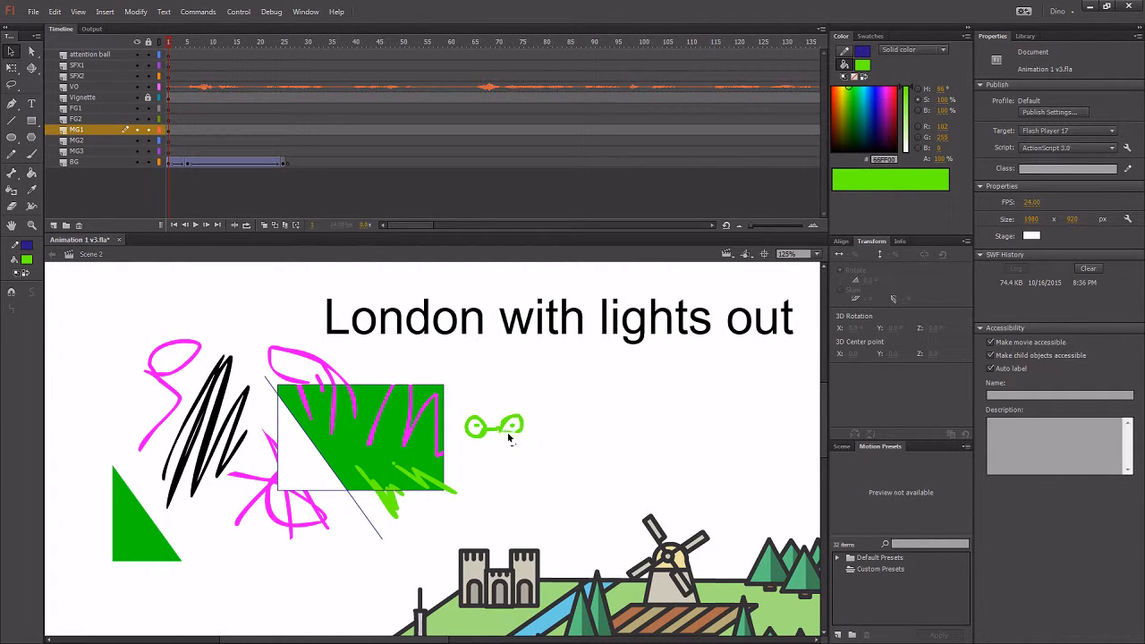
{"action": "left_click", "coordinate": [516, 443]}
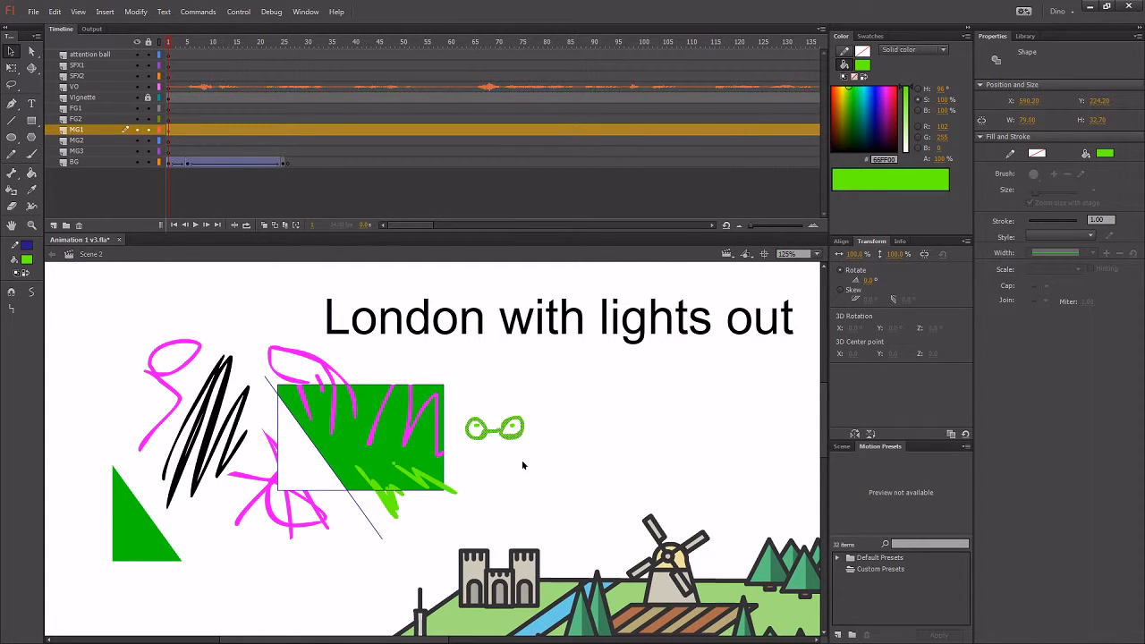
{"action": "left_click", "coordinate": [517, 445]}
{"action": "mouse_move", "coordinate": [514, 439]}
{"action": "left_mouse_down"}
{"action": "mouse_move", "coordinate": [507, 464]}
{"action": "mouse_move", "coordinate": [525, 469]}
{"action": "mouse_move", "coordinate": [513, 441]}
{"action": "left_mouse_up"}
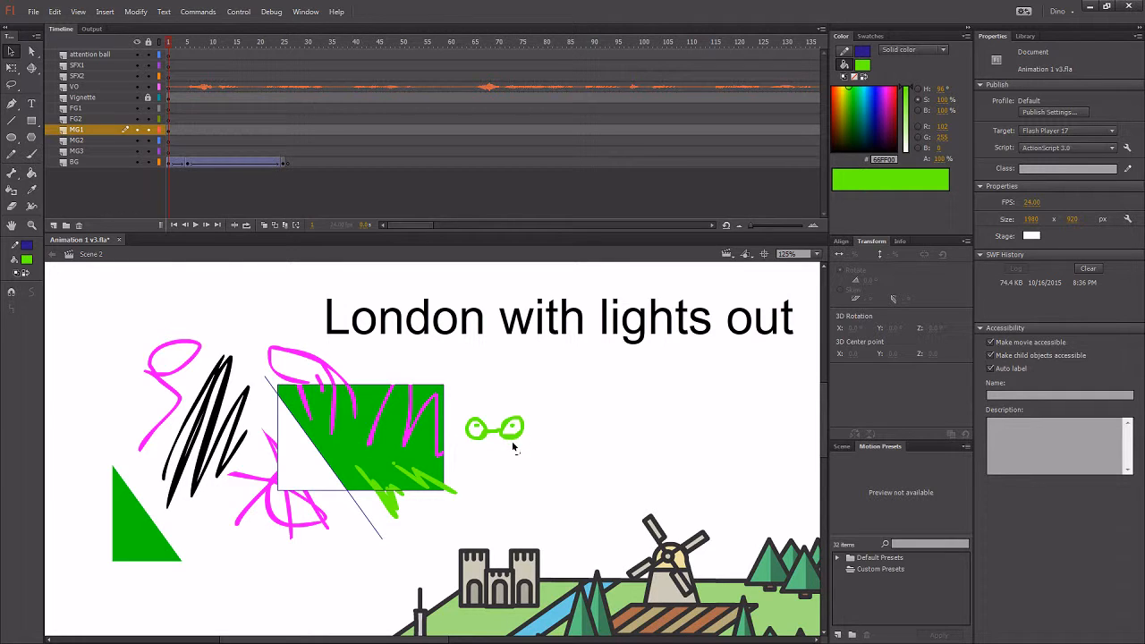
Pull an outer anchor point of the light green glasses shape outward with the Subselection tool, and undo the distortion
{"action": "key", "text": "a"}
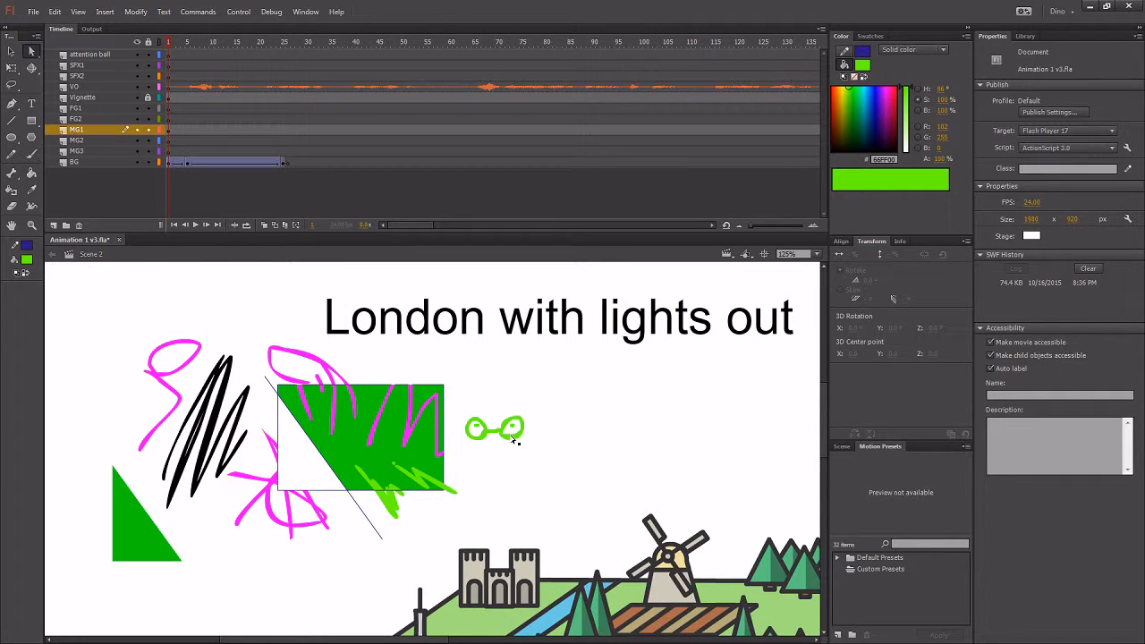
{"action": "left_click", "coordinate": [515, 440]}
{"action": "left_click", "coordinate": [521, 449]}
{"action": "left_click", "coordinate": [524, 439]}
{"action": "left_click_drag", "start_coordinate": [528, 432], "coordinate": [546, 428]}
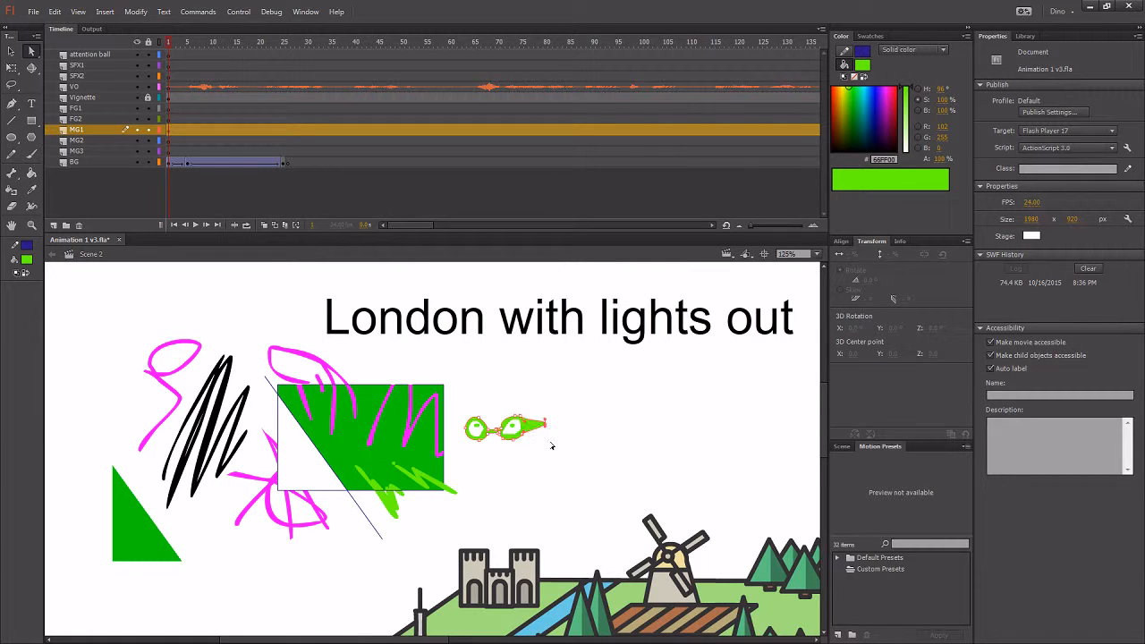
{"action": "left_click", "coordinate": [553, 466]}
{"action": "key", "text": "ctrl+z"}
{"action": "key", "text": "v"}
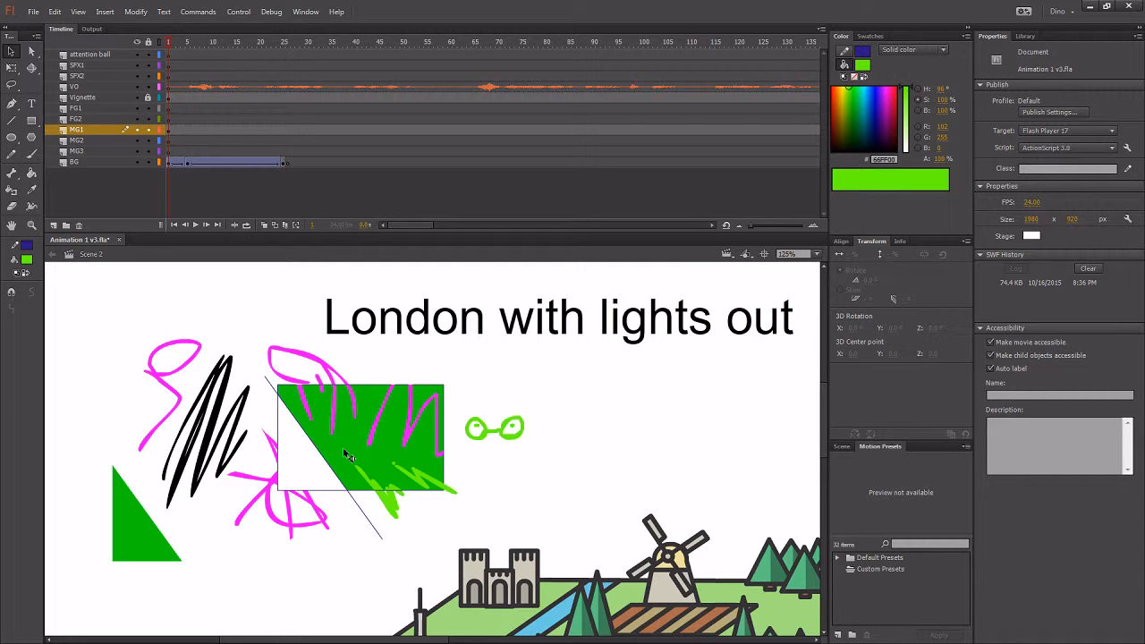
Set the green component of the dark green fill colour to 203
{"action": "key", "text": "k"}
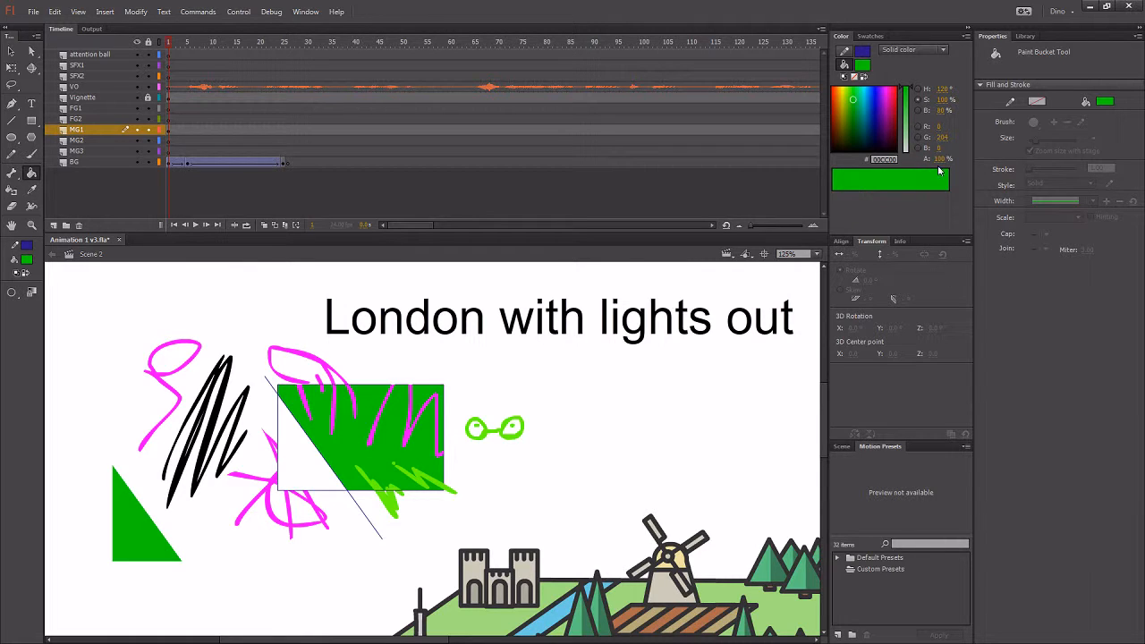
{"action": "left_click", "coordinate": [942, 138]}
{"action": "left_click", "coordinate": [942, 138]}
{"action": "key", "text": "Down"}
{"action": "key", "text": "Return"}
Paint a stroke of the adjusted green inside the green rectangle, and select and deselect a small piece of the fill
{"action": "key", "text": "b"}
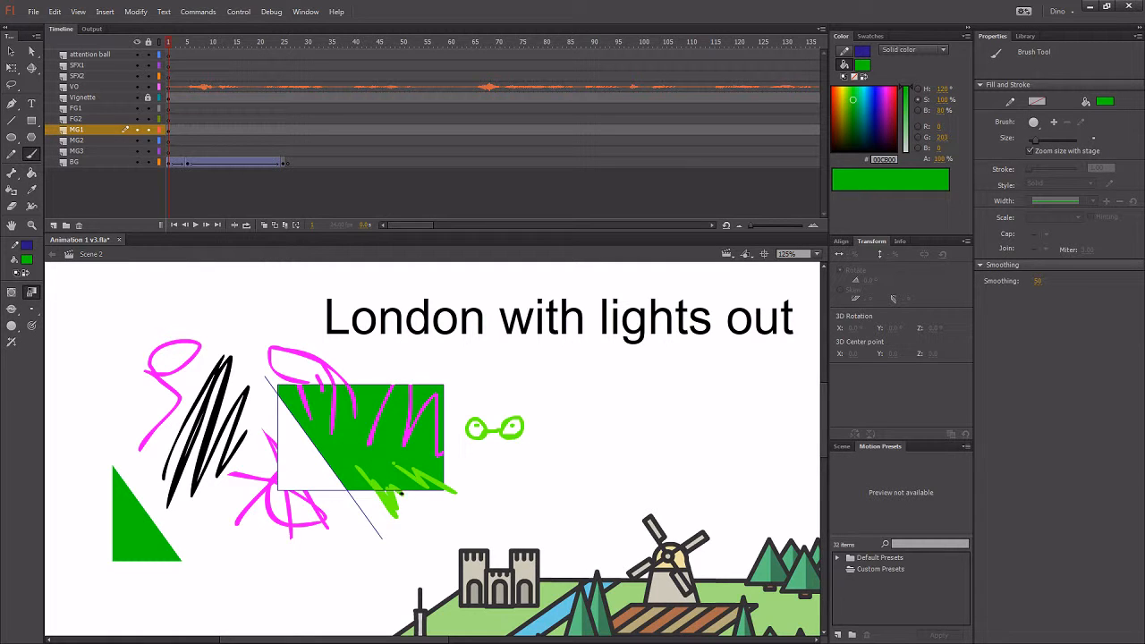
{"action": "key", "text": "v"}
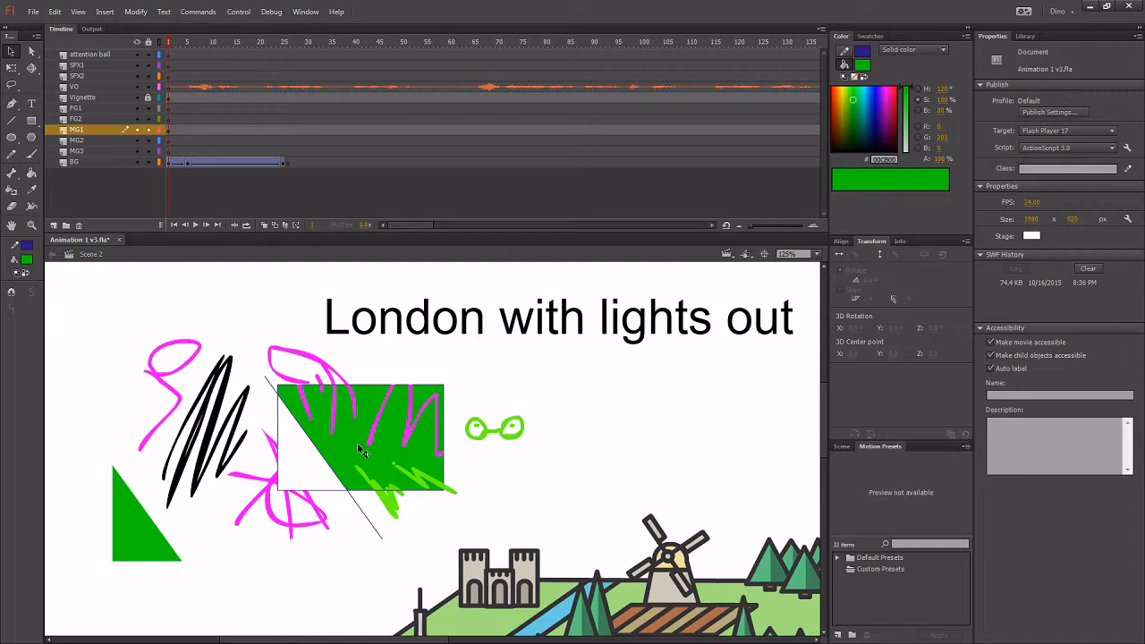
{"action": "left_click", "coordinate": [367, 464]}
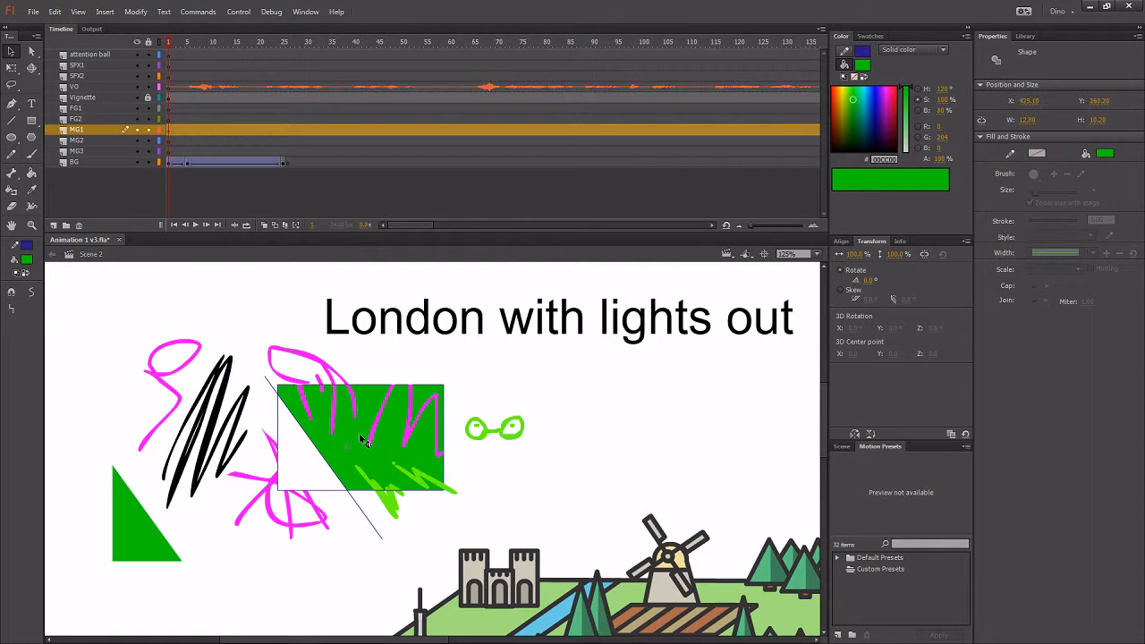
{"action": "left_click", "coordinate": [469, 492]}
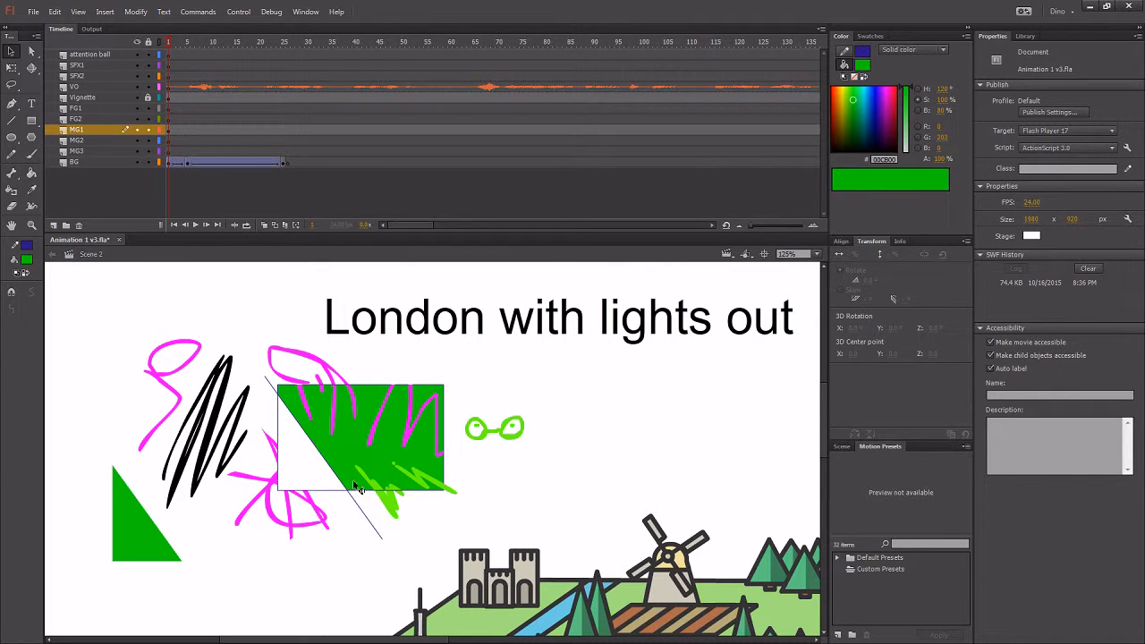
Turn on Object Drawing, paint a green scribble across the rectangle, and move it as a separate object above the glasses shape
{"action": "key", "text": "b"}
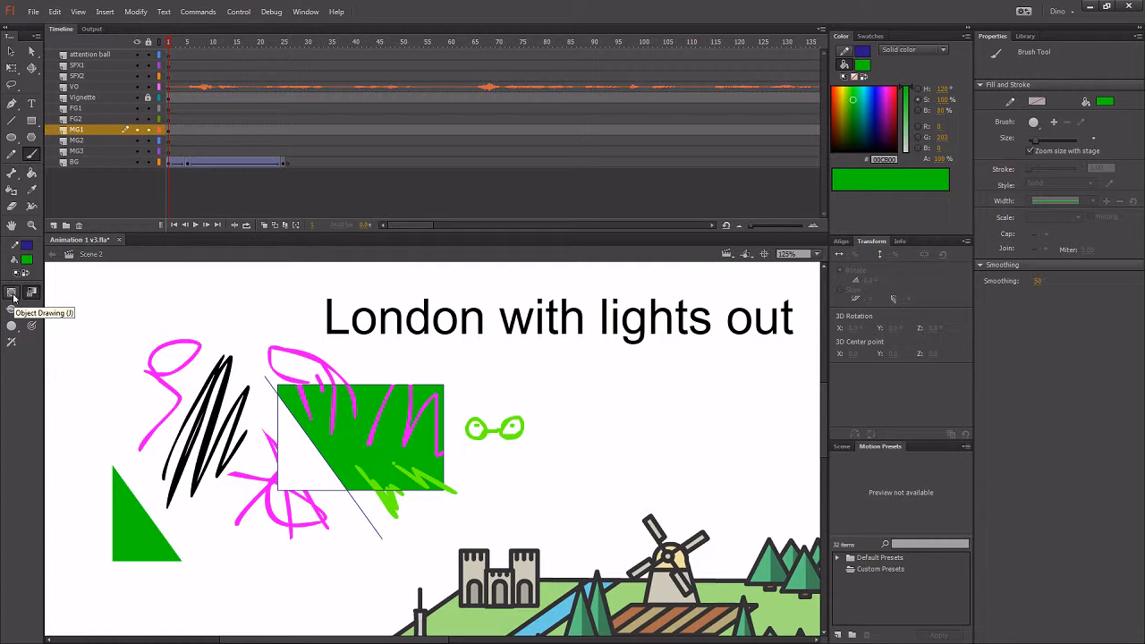
{"action": "left_click", "coordinate": [12, 293]}
{"action": "left_click_drag", "start_coordinate": [345, 437], "coordinate": [464, 427]}
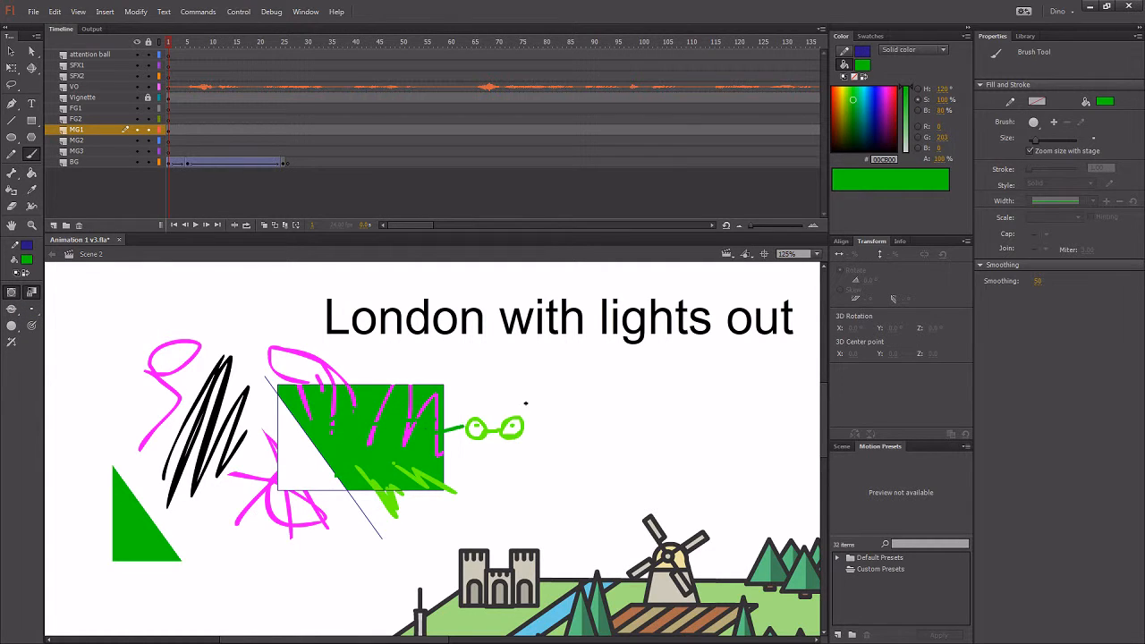
{"action": "key", "text": "v"}
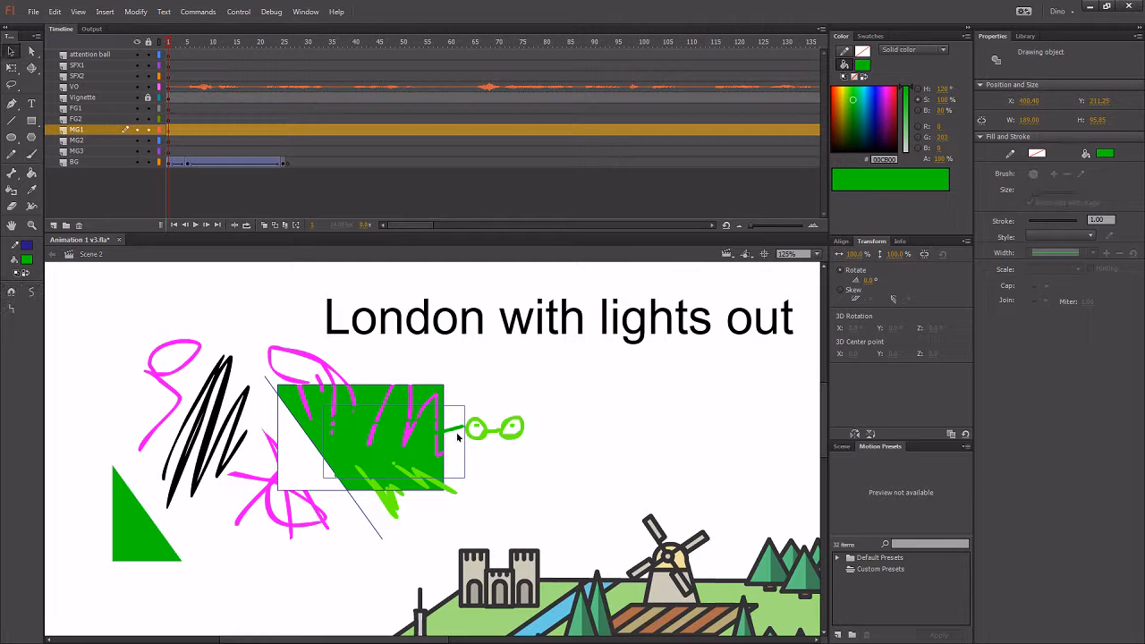
{"action": "mouse_move", "coordinate": [457, 433]}
{"action": "left_mouse_down"}
{"action": "mouse_move", "coordinate": [505, 413]}
{"action": "mouse_move", "coordinate": [555, 431]}
{"action": "left_mouse_up"}
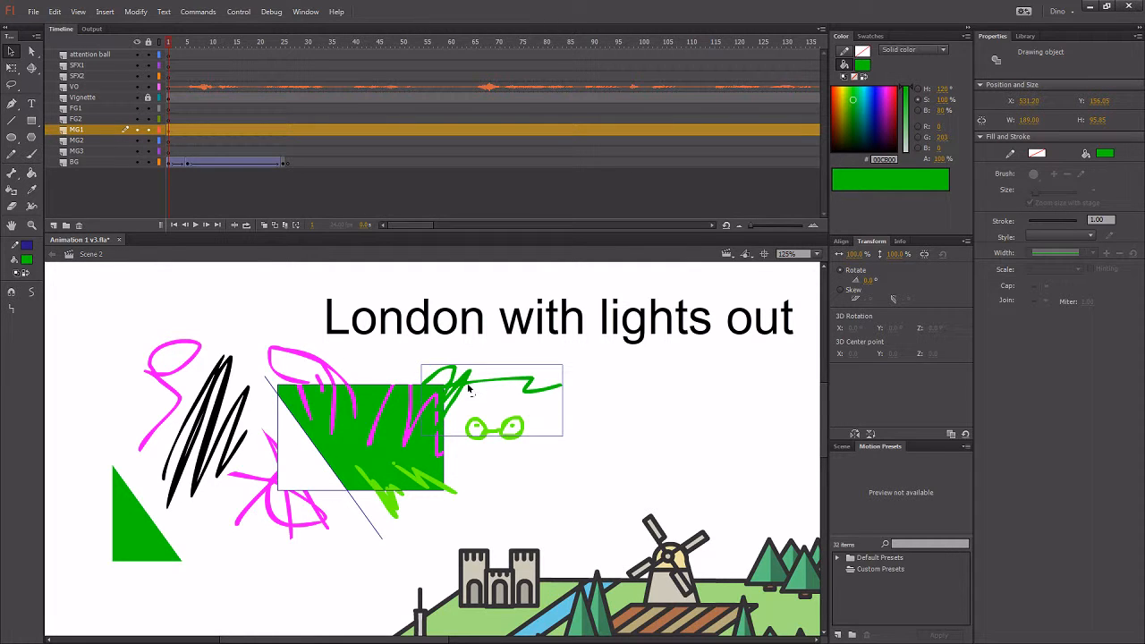
{"action": "mouse_move", "coordinate": [468, 389]}
{"action": "left_mouse_down"}
{"action": "mouse_move", "coordinate": [512, 380]}
{"action": "mouse_move", "coordinate": [471, 381]}
{"action": "mouse_move", "coordinate": [498, 365]}
{"action": "mouse_move", "coordinate": [494, 393]}
{"action": "left_mouse_up"}
Fill in the thick end of the green scribble with additional Object Drawing brush strokes, and clear the selection
{"action": "key", "text": "b"}
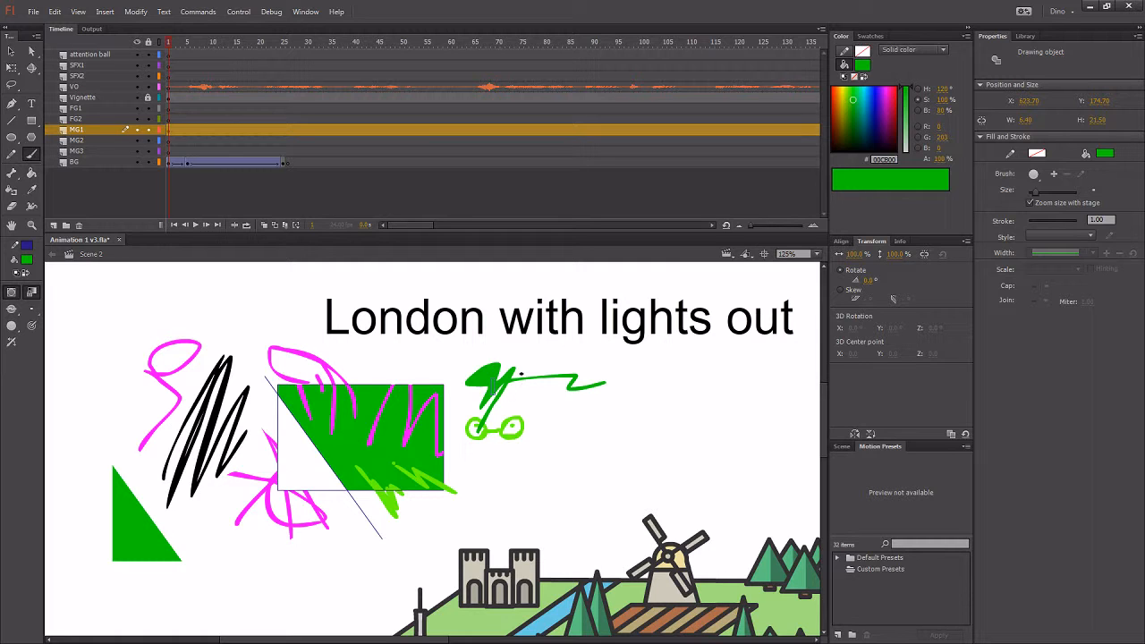
{"action": "key", "text": "v"}
{"action": "left_click", "coordinate": [515, 394]}
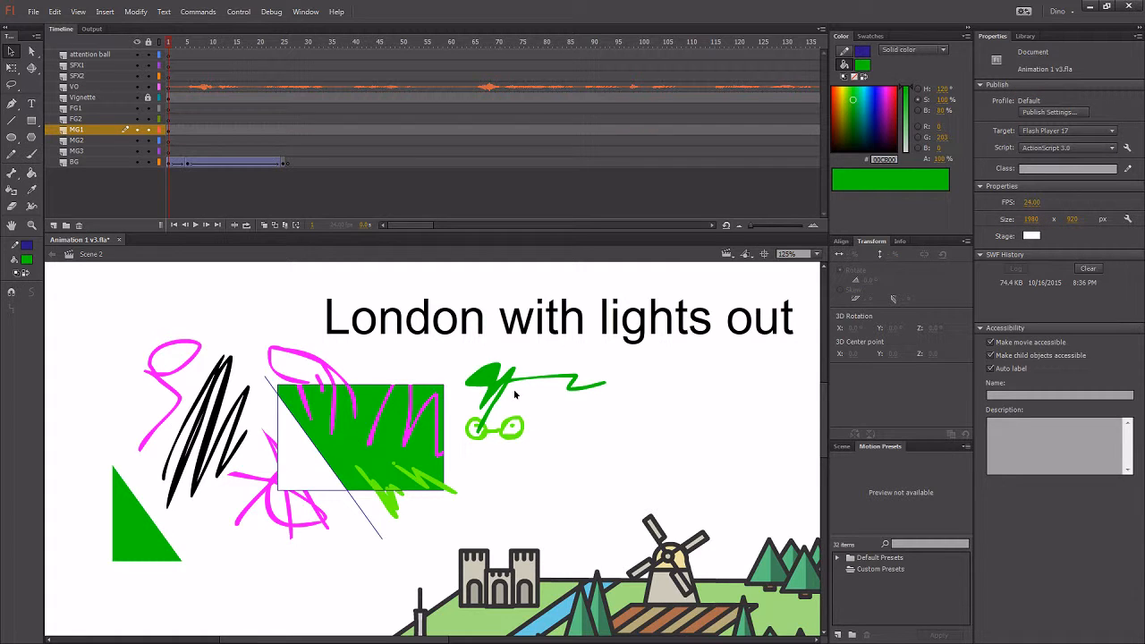
Pull the stroke objects apart, moving the long green scribble away and the filled blob down onto the glasses shape
{"action": "left_click_drag", "start_coordinate": [532, 380], "coordinate": [587, 395]}
{"action": "key", "text": "ctrl+z"}
{"action": "left_click", "coordinate": [571, 383]}
{"action": "left_click_drag", "start_coordinate": [571, 383], "coordinate": [640, 403]}
{"action": "left_click_drag", "start_coordinate": [499, 391], "coordinate": [507, 422]}
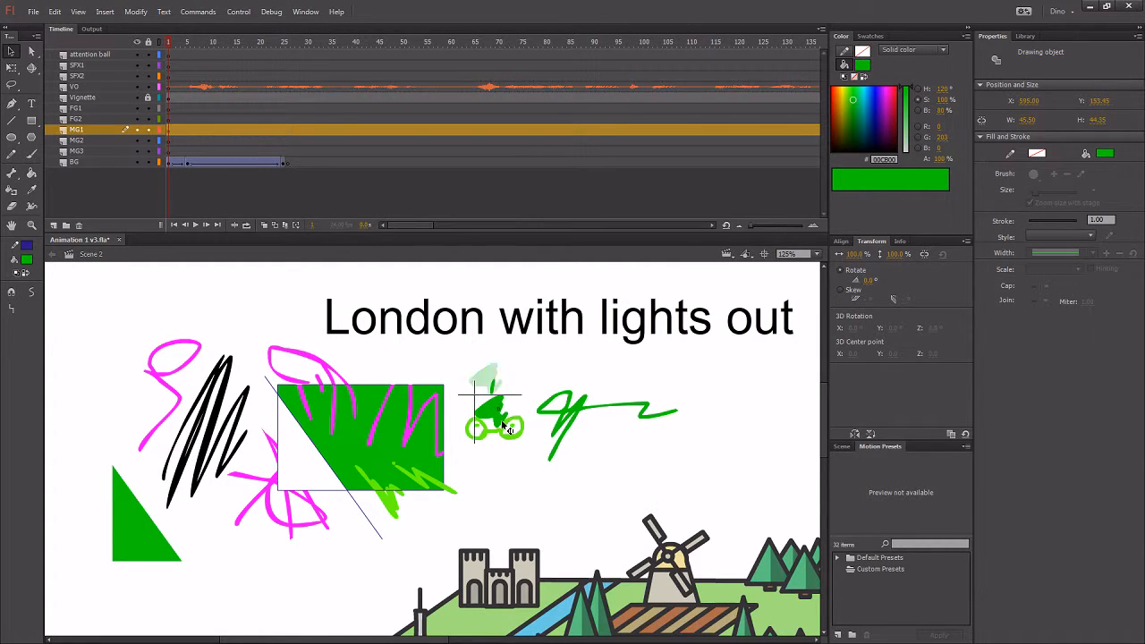
Select the green rectangle's fill, and move the light green glasses shape down out from under the blob object
{"action": "left_click", "coordinate": [423, 469]}
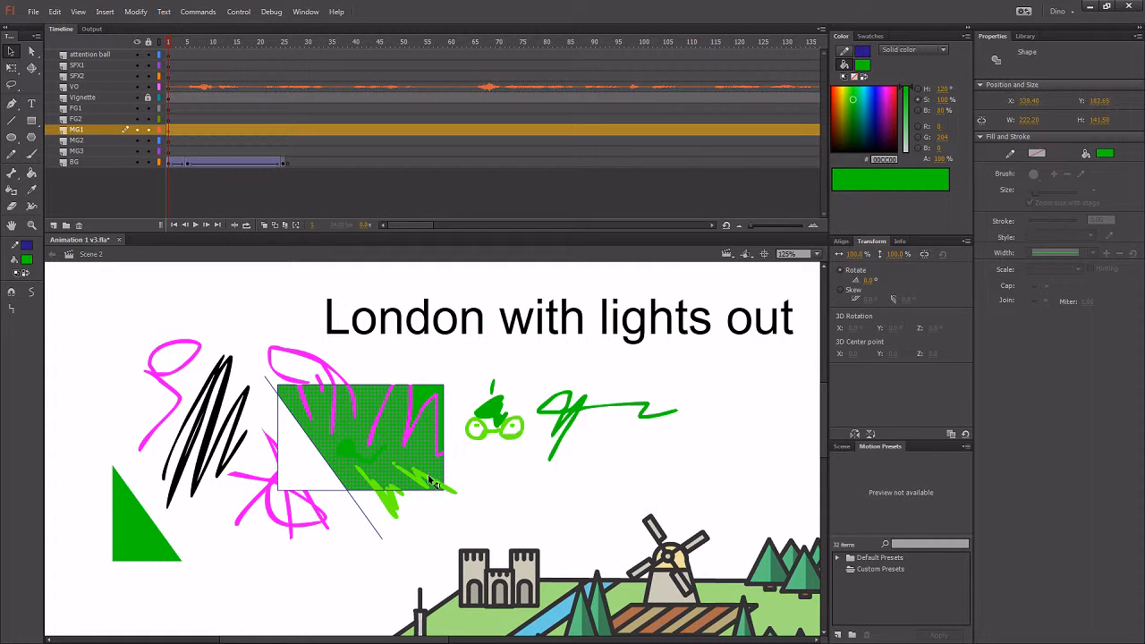
{"action": "left_click", "coordinate": [497, 437]}
{"action": "left_click_drag", "start_coordinate": [493, 433], "coordinate": [495, 478]}
Move the green blob back onto the long scribble and group the stroke objects together
{"action": "left_click", "coordinate": [492, 411]}
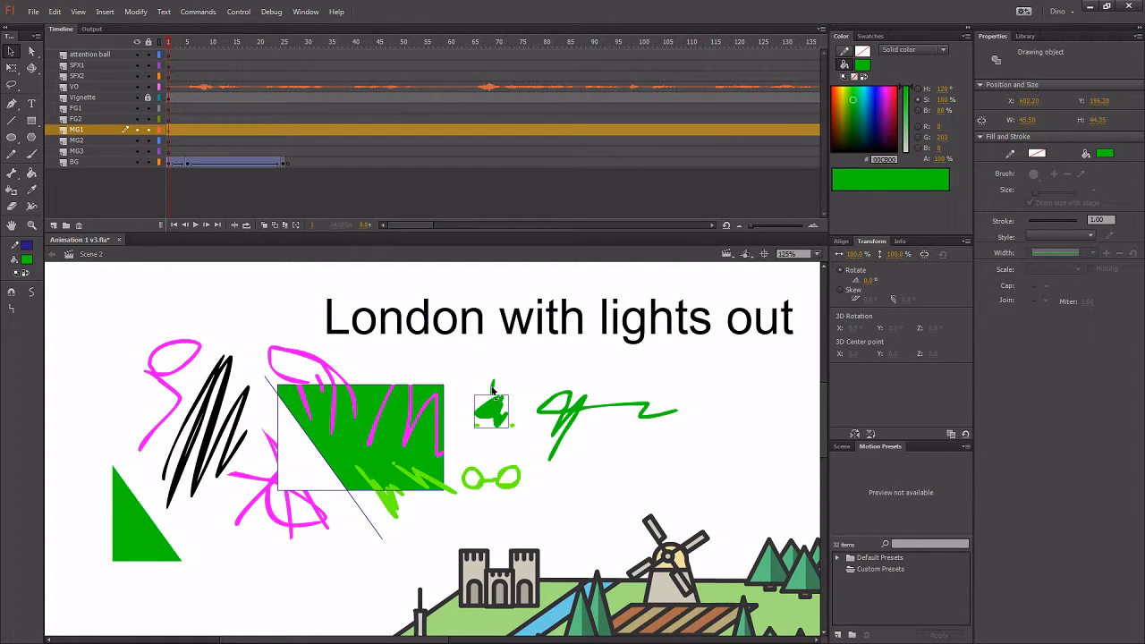
{"action": "mouse_move", "coordinate": [498, 411]}
{"action": "left_mouse_down"}
{"action": "mouse_move", "coordinate": [564, 406]}
{"action": "mouse_move", "coordinate": [614, 445]}
{"action": "left_mouse_up"}
{"action": "mouse_move", "coordinate": [567, 416]}
{"action": "left_mouse_down"}
{"action": "mouse_move", "coordinate": [552, 395]}
{"action": "mouse_move", "coordinate": [526, 394]}
{"action": "left_mouse_up"}
{"action": "key", "text": "ctrl+g"}
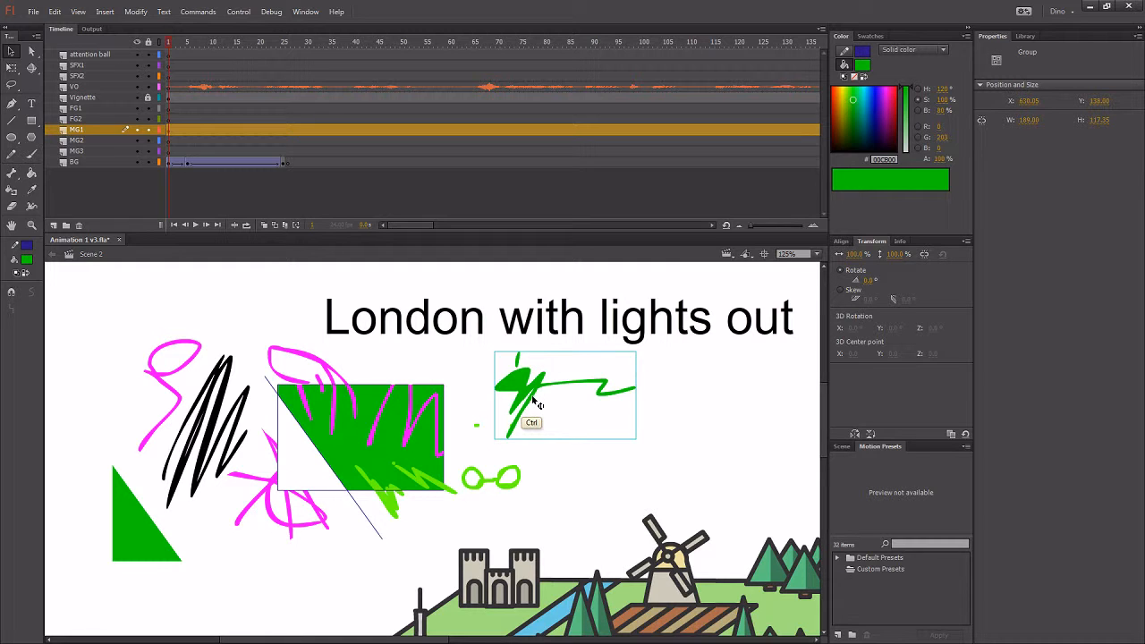
Break the green scribble group apart into raw shapes, group it again, and deselect it
{"action": "key", "text": "ctrl+b"}
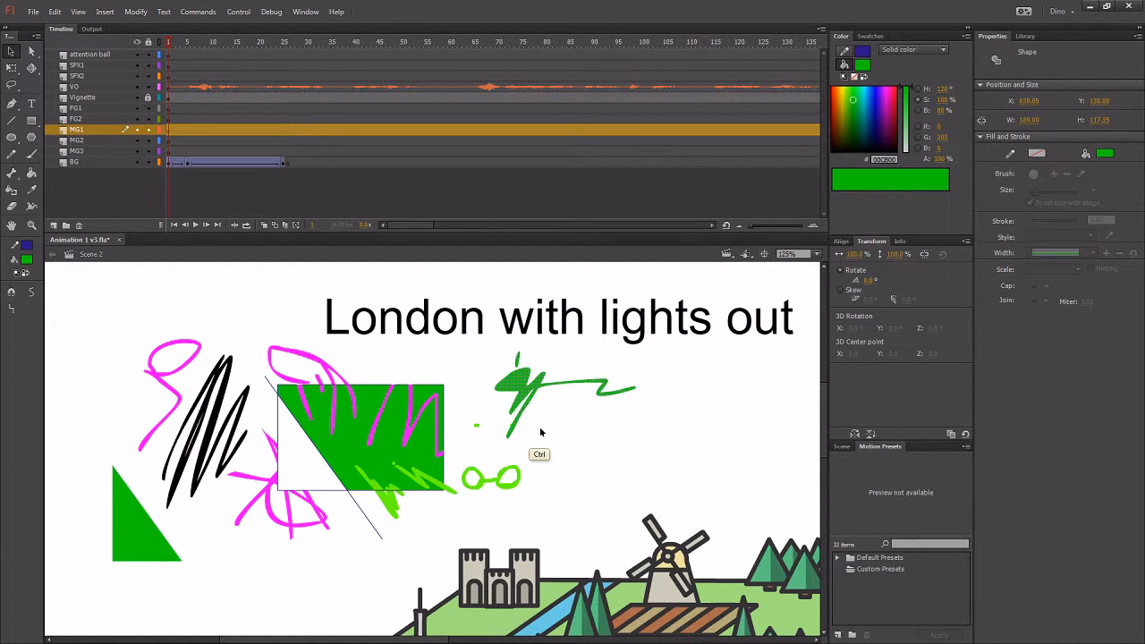
{"action": "key", "text": "ctrl+g"}
{"action": "left_click", "coordinate": [541, 425]}
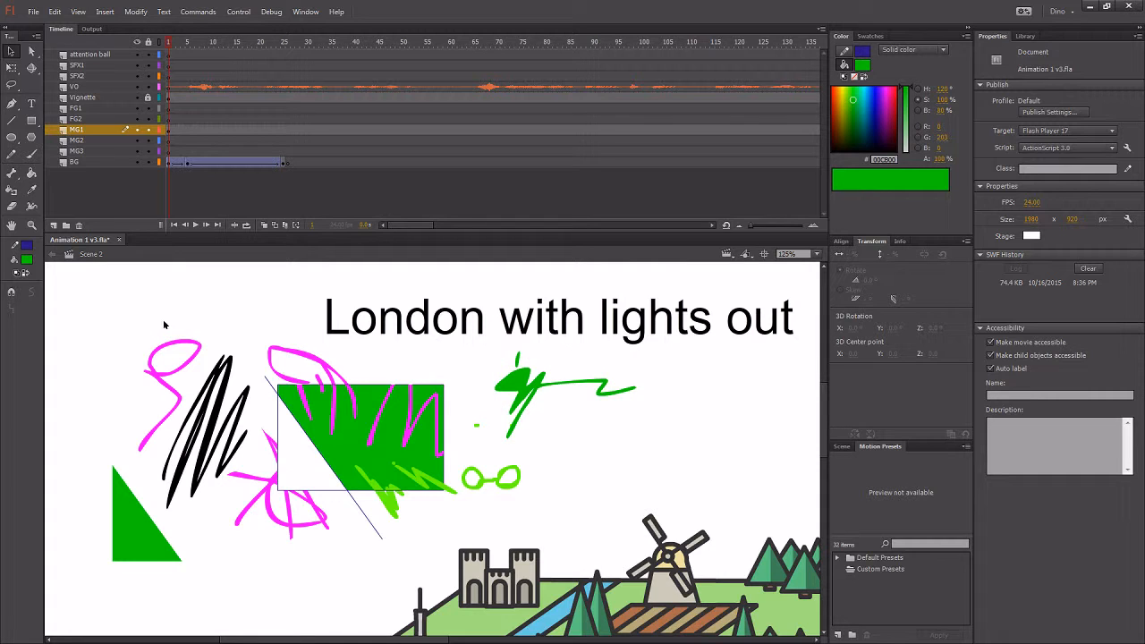
With Object Drawing off, paint a squiggle at 0% fill alpha below the green scribble with the Brush, and select it
{"action": "key", "text": "b"}
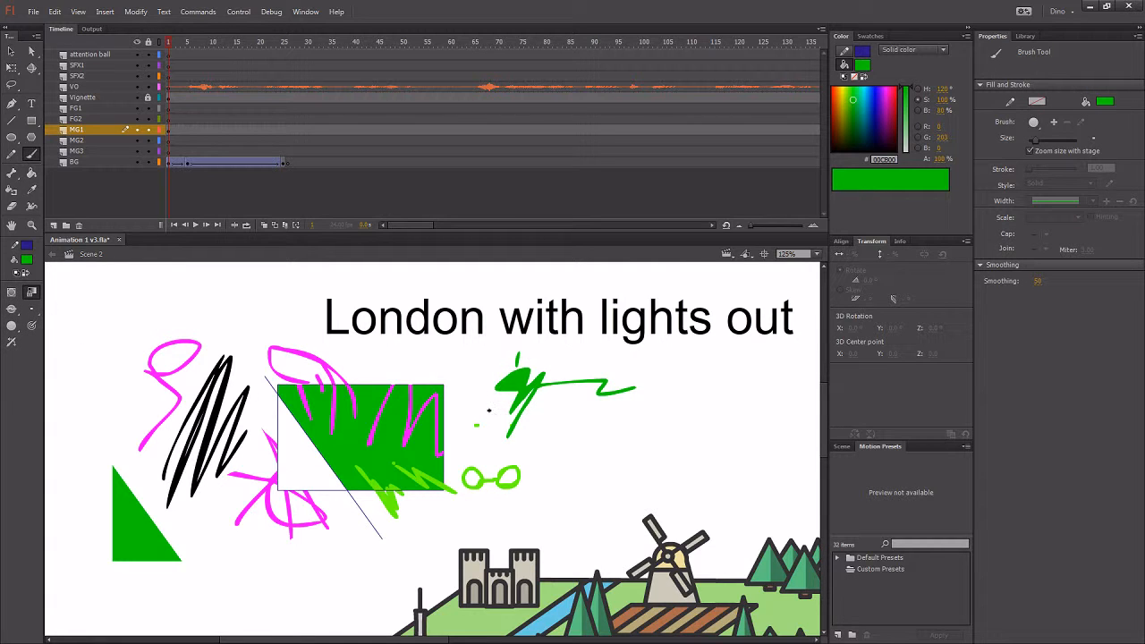
{"action": "key", "text": "v"}
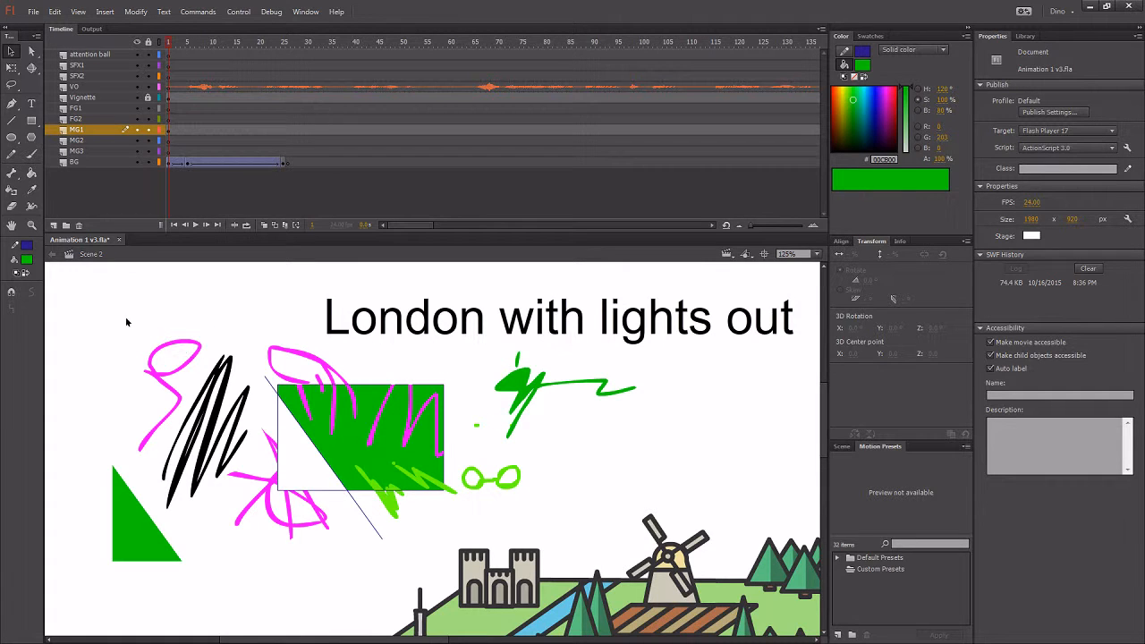
{"action": "left_click_drag", "start_coordinate": [939, 159], "coordinate": [615, 340]}
{"action": "key", "text": "b"}
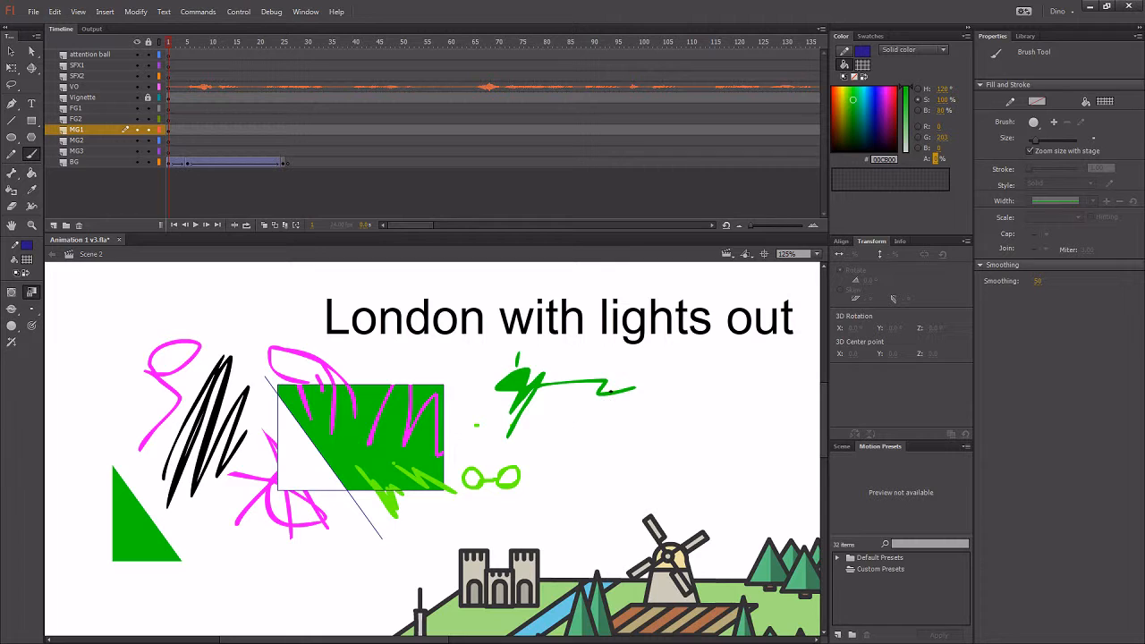
{"action": "left_click", "coordinate": [936, 159]}
{"action": "key", "text": "Return"}
{"action": "key", "text": "v"}
{"action": "left_click_drag", "start_coordinate": [633, 482], "coordinate": [550, 416]}
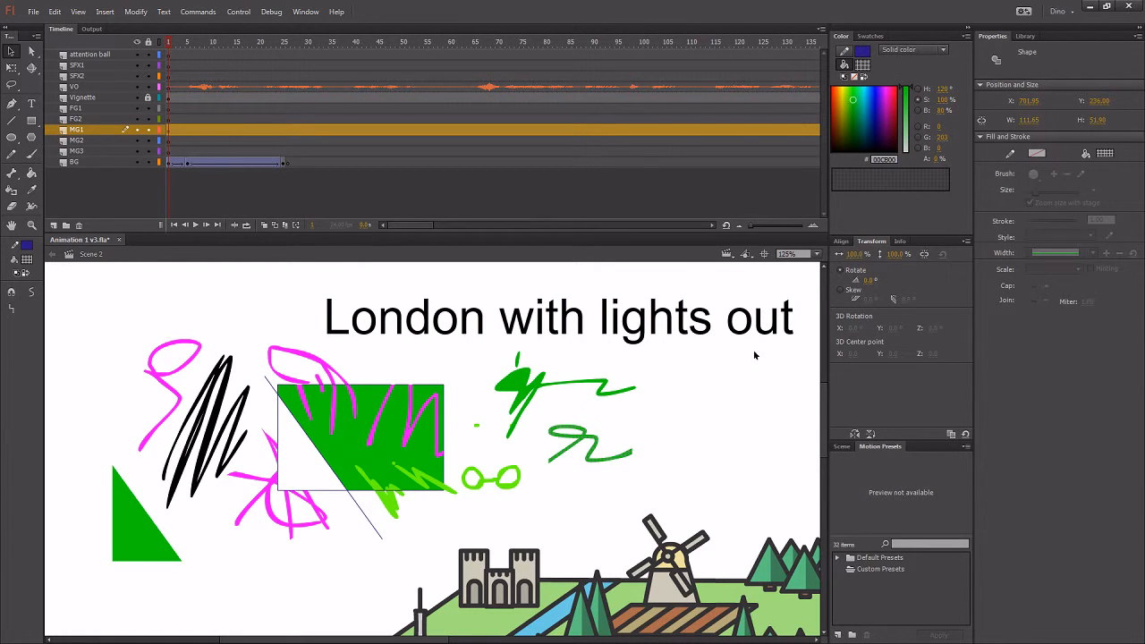
Raise the fill alpha of the transparent squiggle to 61% and deselect it
{"action": "left_click", "coordinate": [596, 451]}
{"action": "left_click", "coordinate": [603, 459]}
{"action": "left_click_drag", "start_coordinate": [936, 159], "coordinate": [947, 158]}
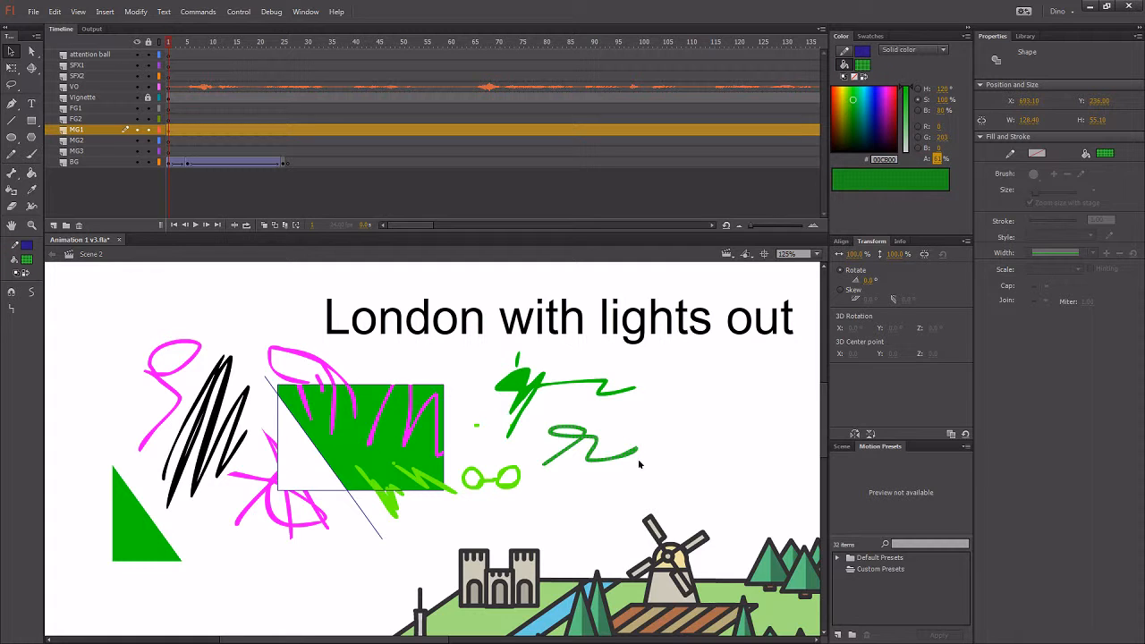
{"action": "left_click", "coordinate": [709, 399]}
Move the translucent green squiggle over the windmill's sails and inspect the overlap close up
{"action": "left_click", "coordinate": [614, 425]}
{"action": "left_click", "coordinate": [597, 447]}
{"action": "mouse_move", "coordinate": [597, 442]}
{"action": "left_mouse_down"}
{"action": "mouse_move", "coordinate": [660, 556]}
{"action": "mouse_move", "coordinate": [659, 540]}
{"action": "left_mouse_up"}
{"action": "left_click", "coordinate": [683, 459]}
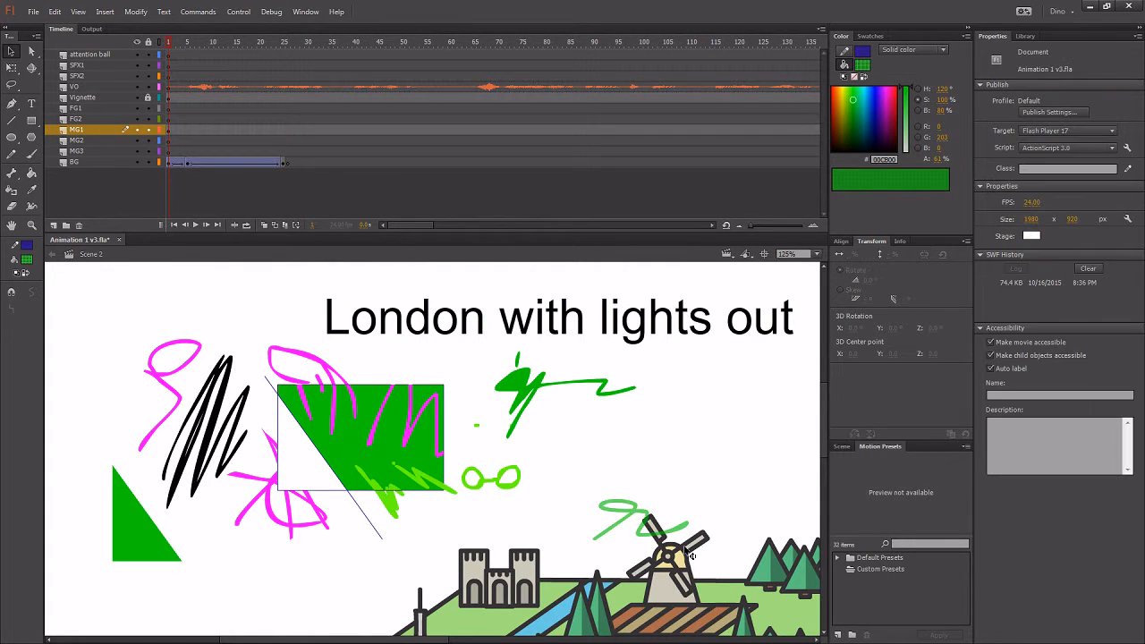
{"action": "key", "text": "z"}
{"action": "left_click_drag", "start_coordinate": [620, 496], "coordinate": [703, 586]}
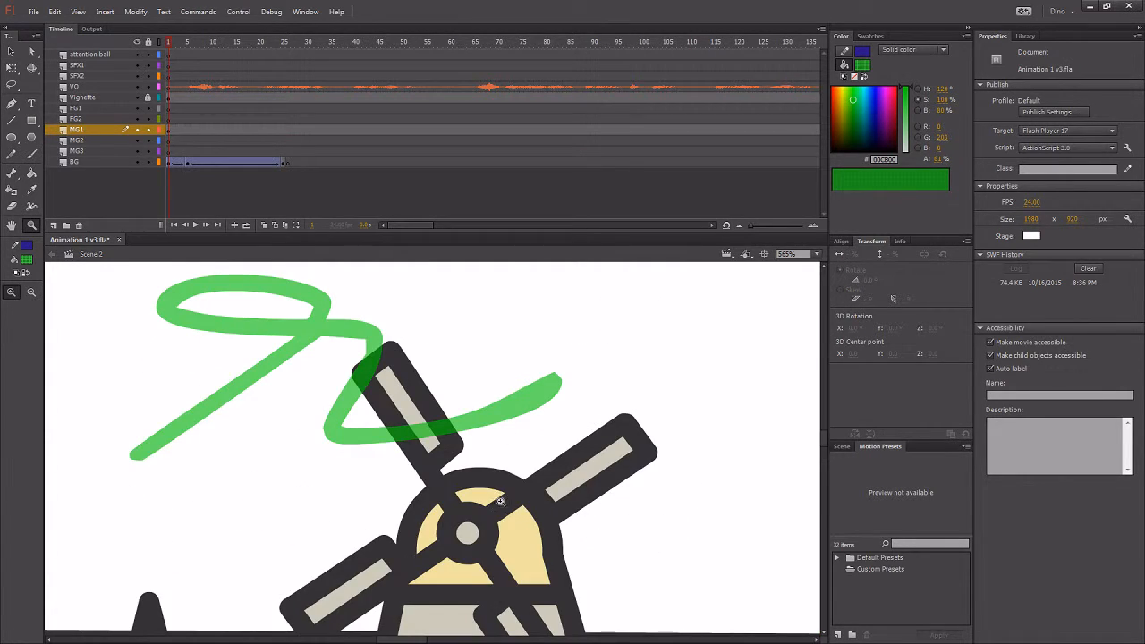
Turn the MG1 layer into a guide layer and deselect its drawings
{"action": "left_click", "coordinate": [537, 470], "text": "alt"}
{"action": "left_click", "coordinate": [537, 474], "text": "alt"}
{"action": "left_click", "coordinate": [474, 461], "text": "alt"}
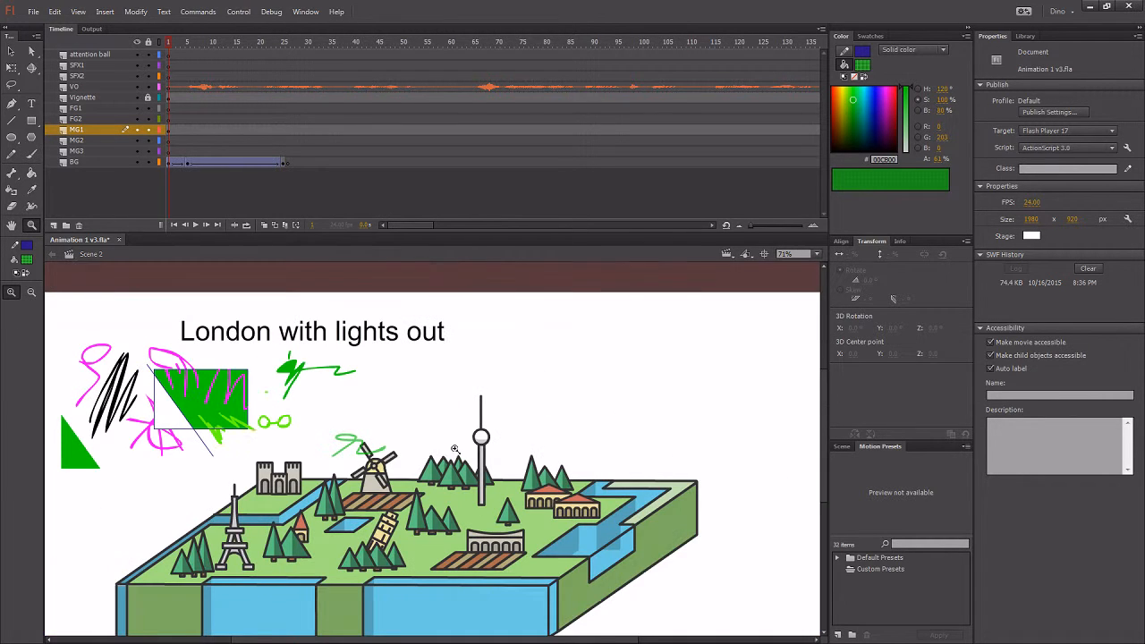
{"action": "left_click_drag", "start_coordinate": [415, 451], "coordinate": [491, 435]}
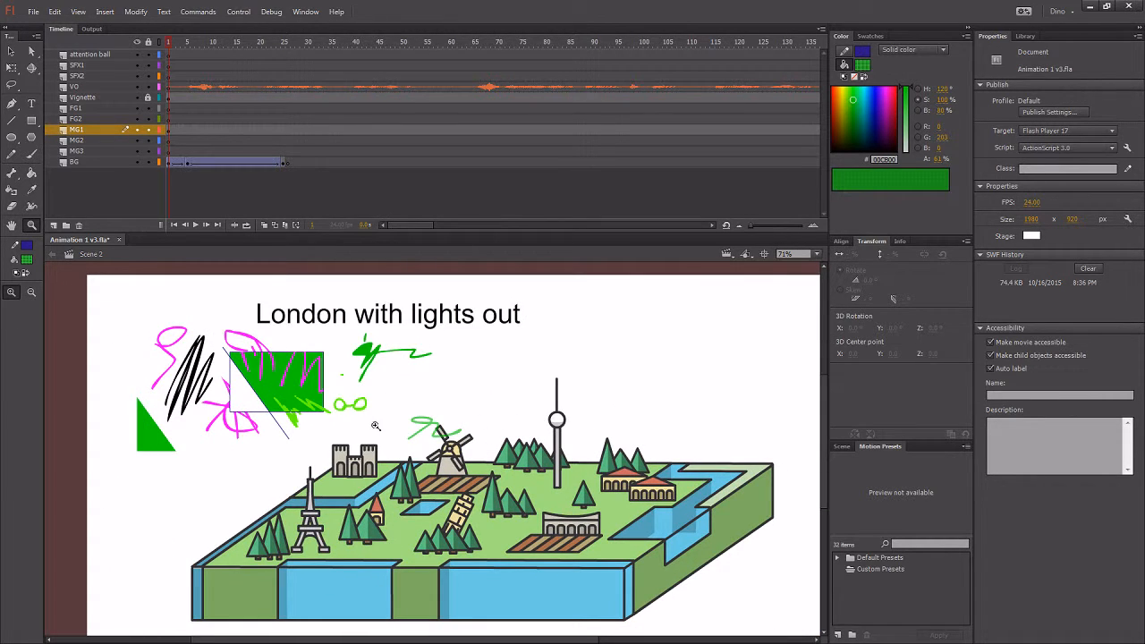
{"action": "key", "text": "v"}
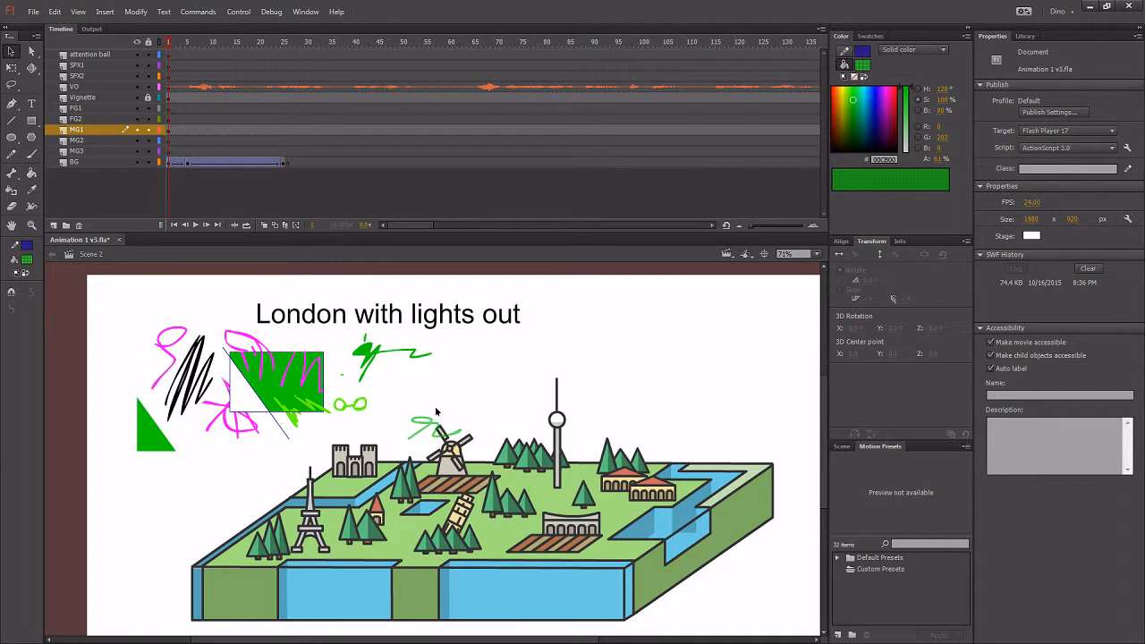
{"action": "right_click", "coordinate": [106, 134]}
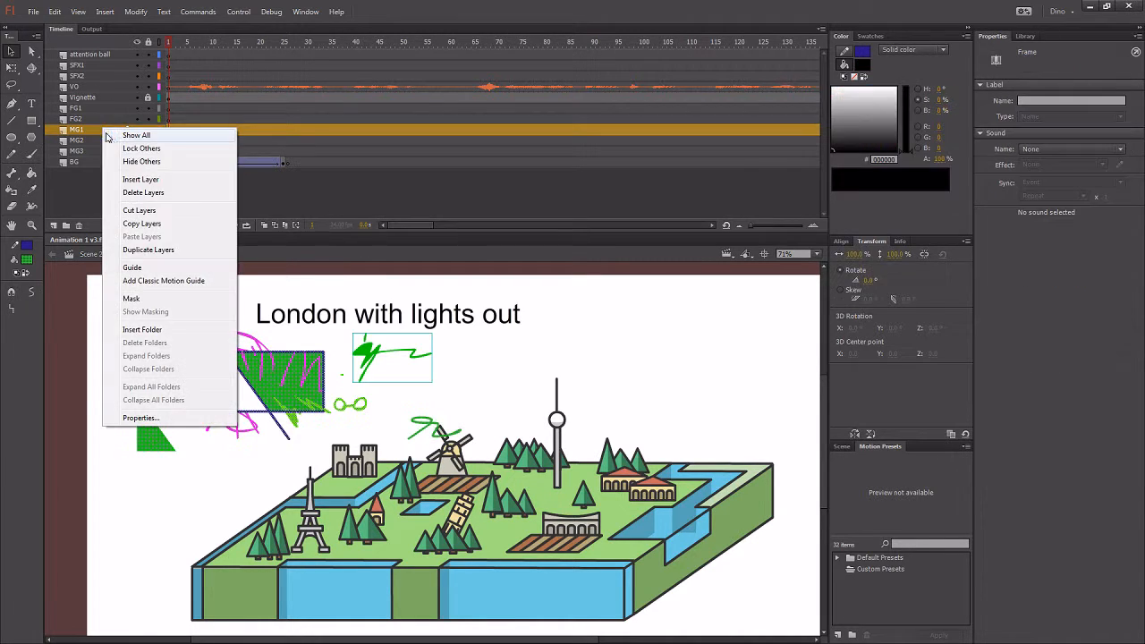
{"action": "left_click", "coordinate": [133, 268]}
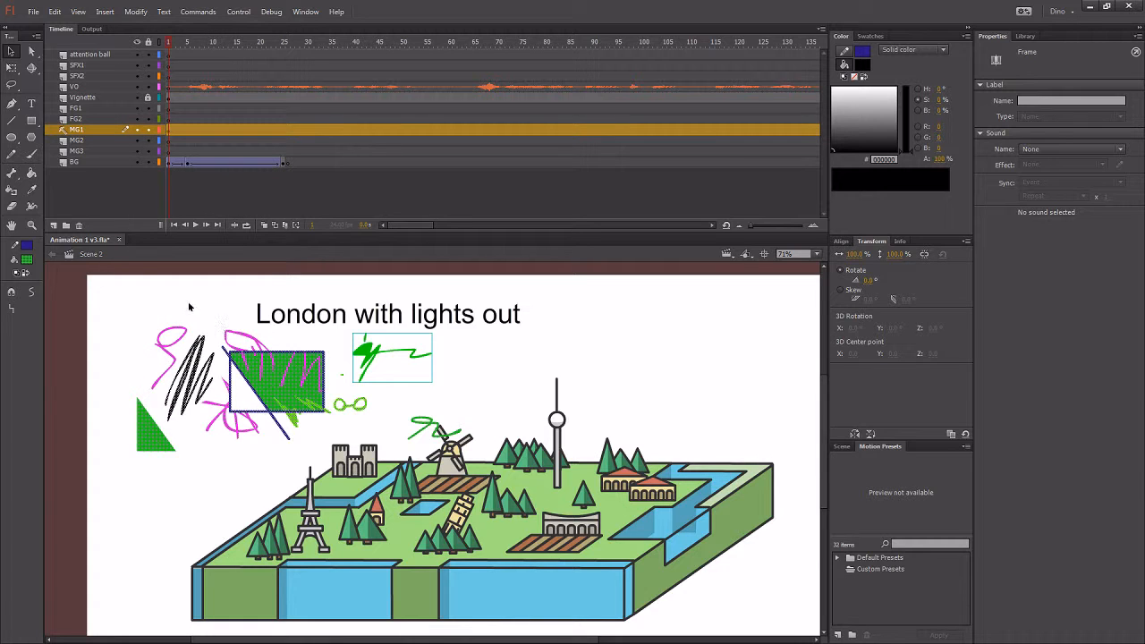
{"action": "left_click", "coordinate": [168, 300]}
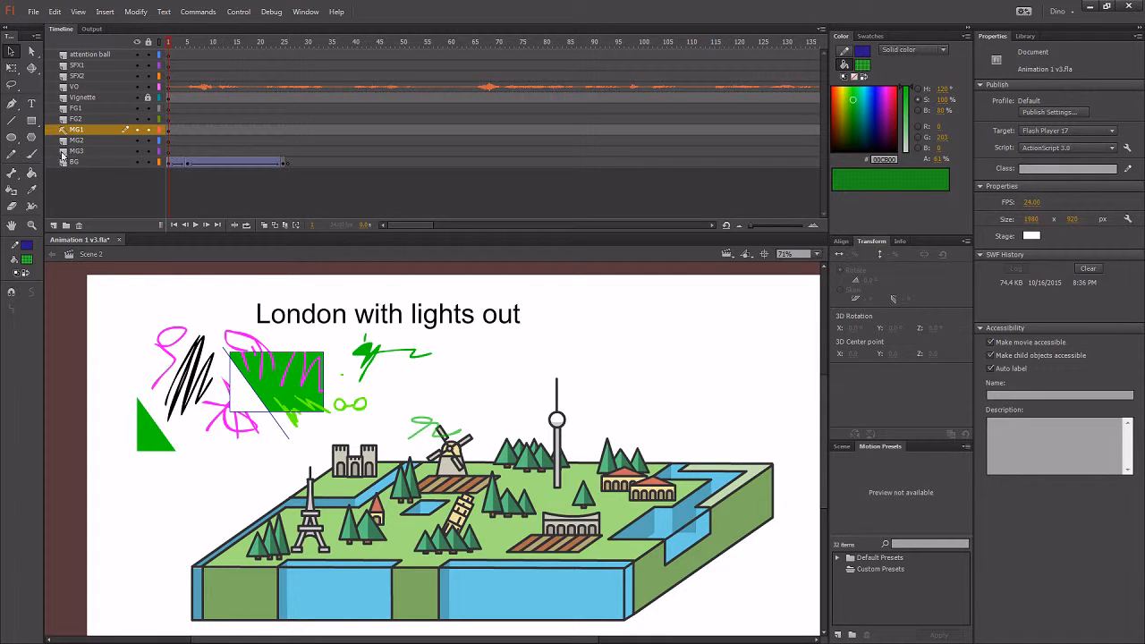
Paint a short green brush stroke on the MG2 layer, above the pink and black scribbles
{"action": "left_click", "coordinate": [104, 141]}
{"action": "key", "text": "b"}
{"action": "left_click_drag", "start_coordinate": [115, 309], "coordinate": [151, 305]}
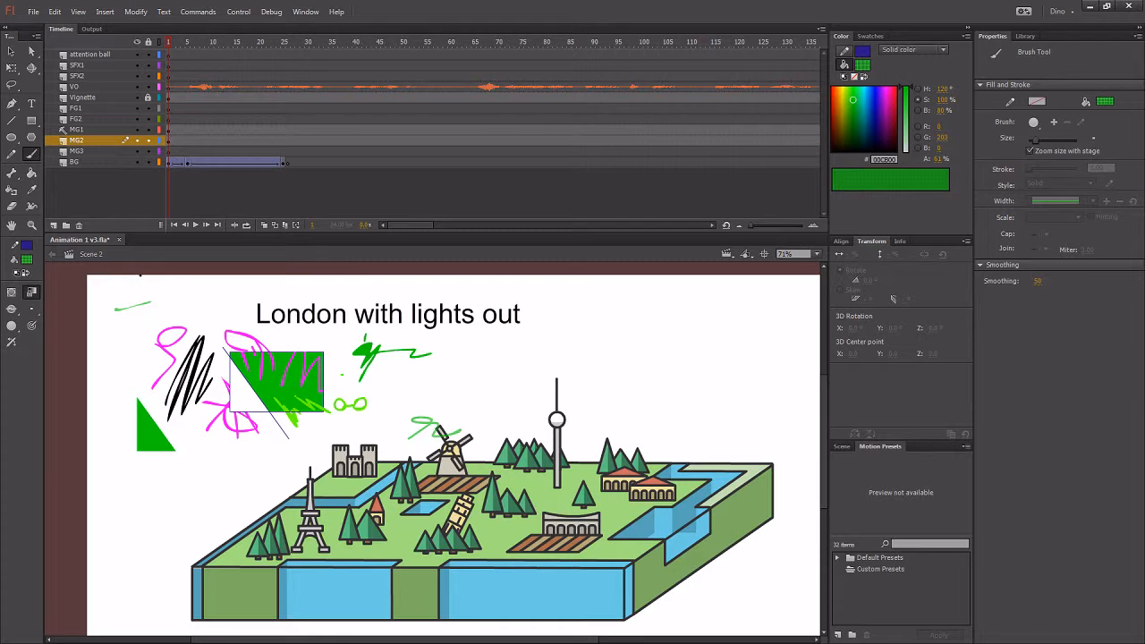
Nest the MG2 layer under MG1 so that MG1 becomes its motion guide, and deselect the green stroke
{"action": "key", "text": "v"}
{"action": "left_click", "coordinate": [93, 140]}
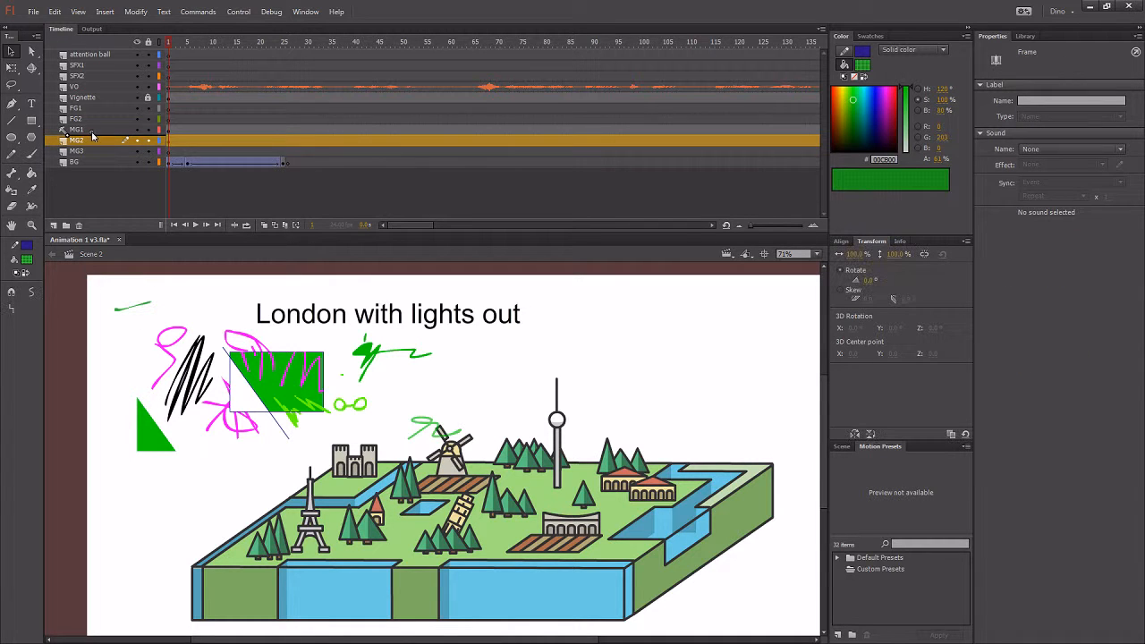
{"action": "left_click_drag", "start_coordinate": [92, 133], "coordinate": [92, 136]}
{"action": "left_click", "coordinate": [129, 309]}
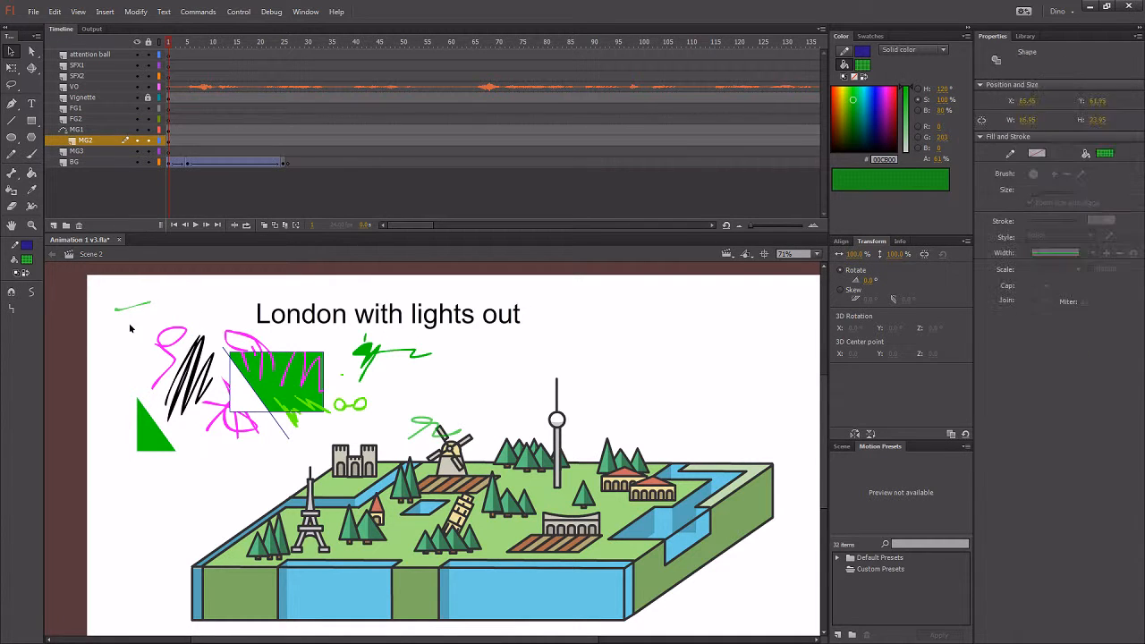
{"action": "left_click", "coordinate": [130, 330]}
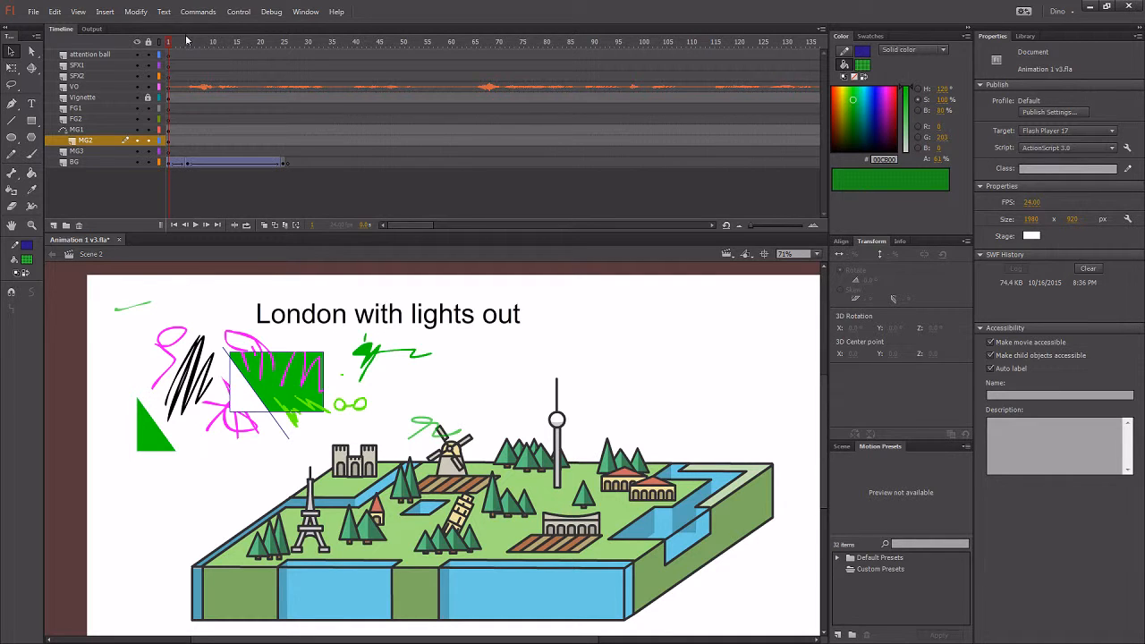
Create a classic tween on the MG2 layer for the green stroke and return to frame 1
{"action": "left_click_drag", "start_coordinate": [185, 40], "coordinate": [156, 50]}
{"action": "left_click", "coordinate": [168, 141]}
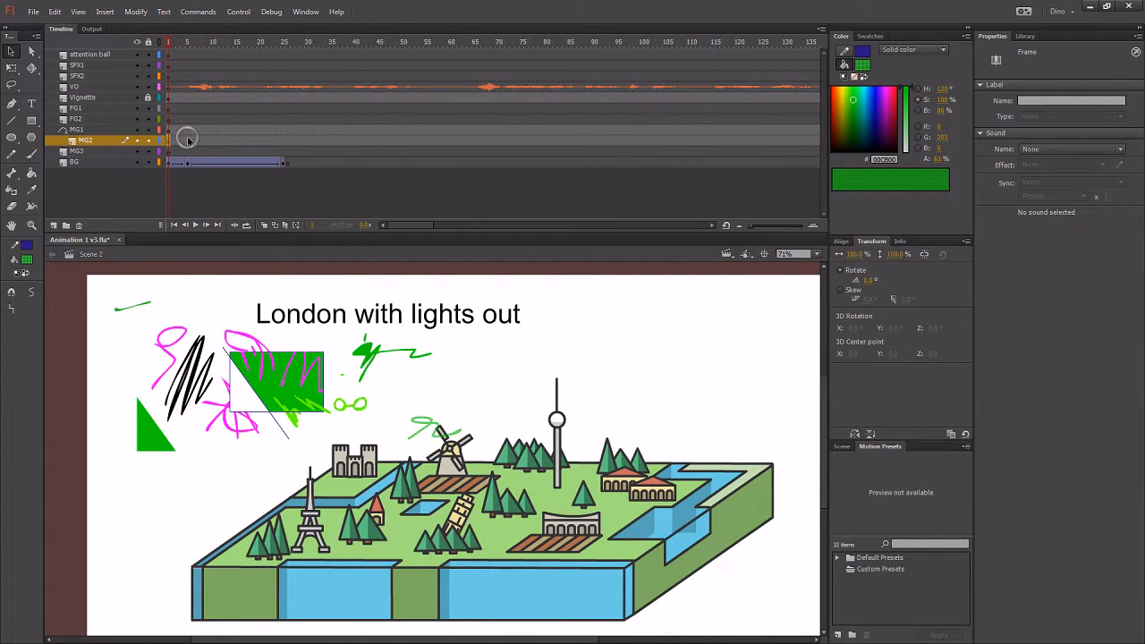
{"action": "right_click", "coordinate": [188, 141]}
{"action": "left_click", "coordinate": [224, 174]}
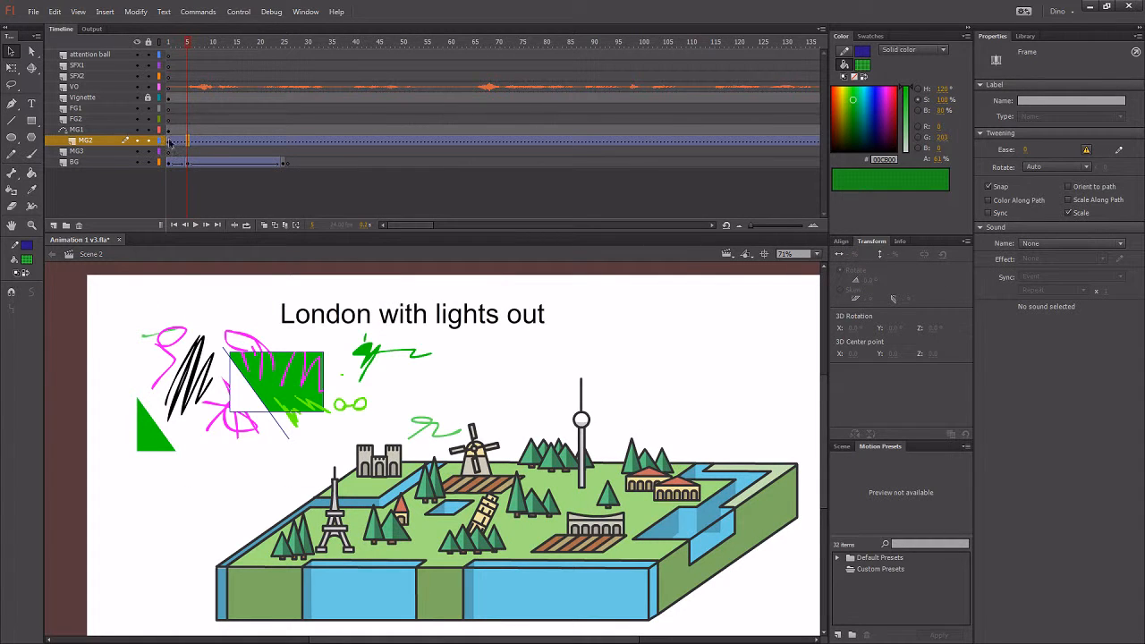
{"action": "left_click", "coordinate": [169, 140]}
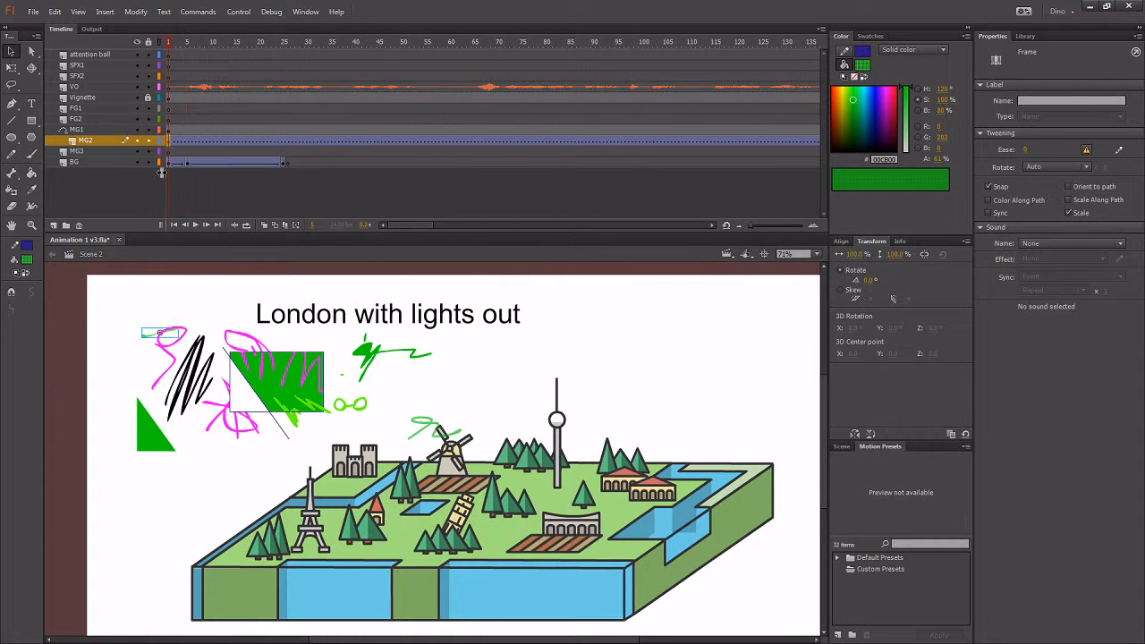
Add a keyframe at frame 11 of MG2, reposition the green stroke along the pink scribble there and scrub through the tween
{"action": "left_click", "coordinate": [218, 143]}
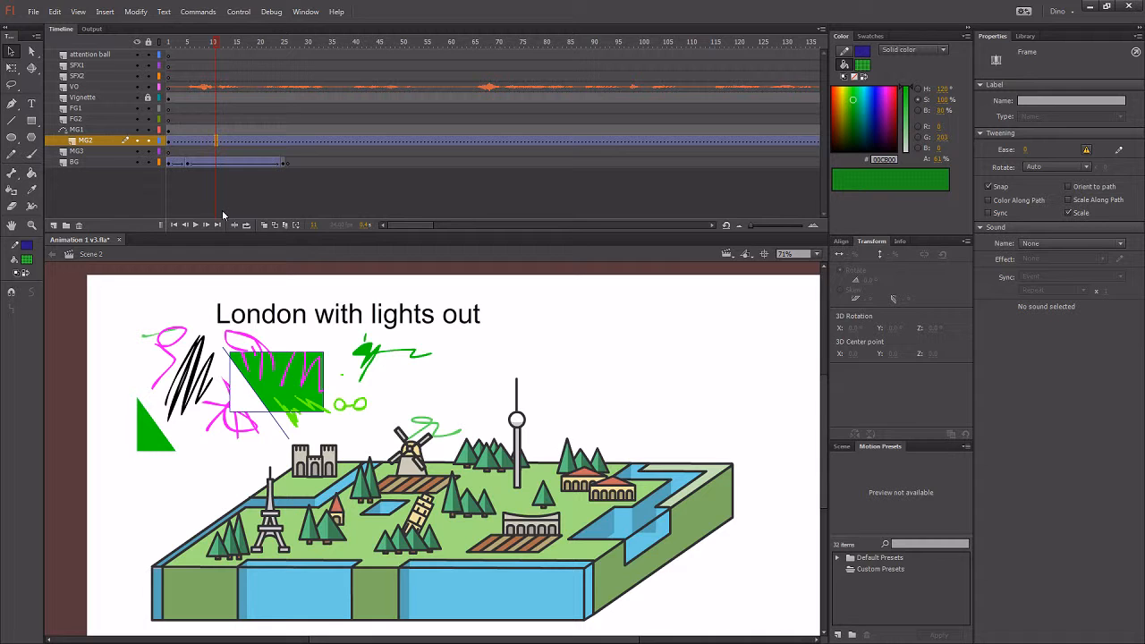
{"action": "key", "text": "F6"}
{"action": "left_click_drag", "start_coordinate": [161, 337], "coordinate": [174, 350]}
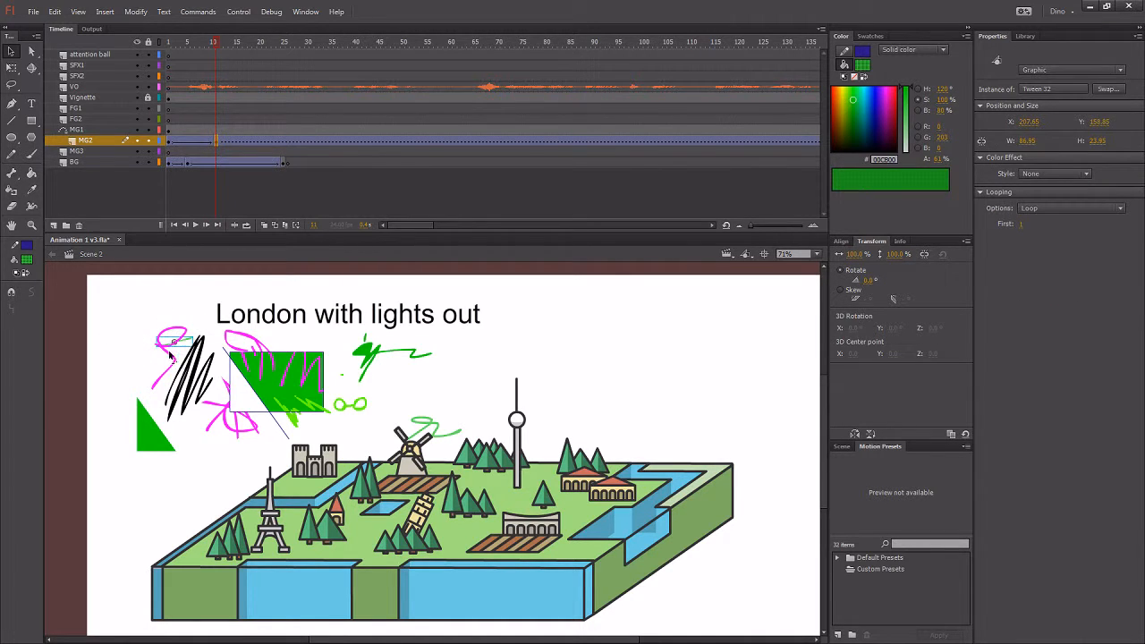
{"action": "left_click_drag", "start_coordinate": [189, 45], "coordinate": [215, 46]}
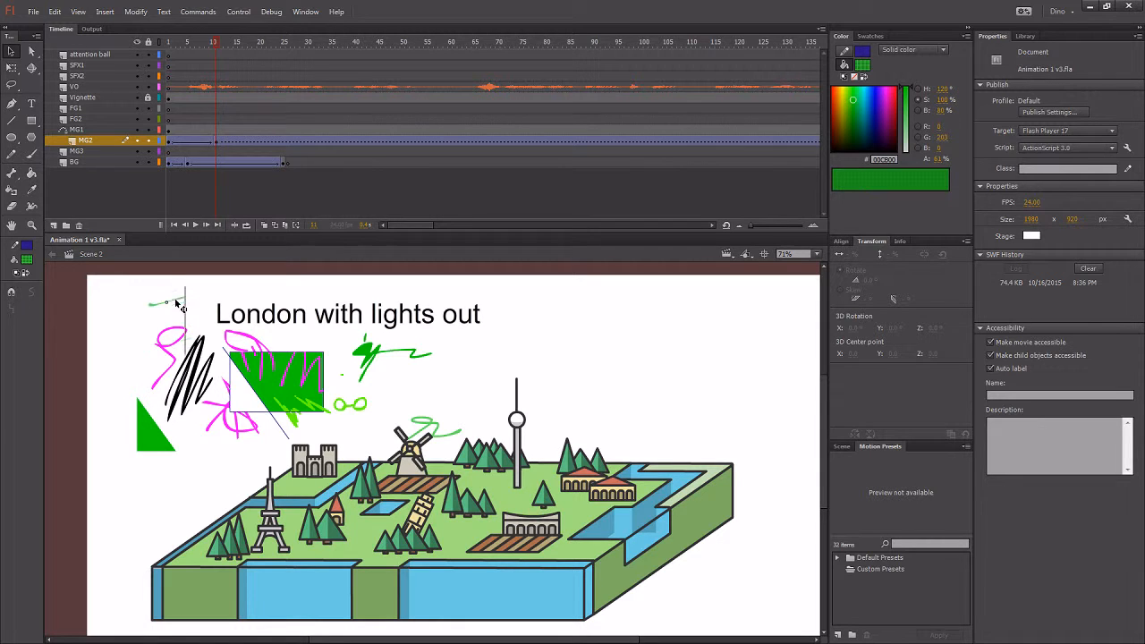
{"action": "left_click", "coordinate": [162, 331]}
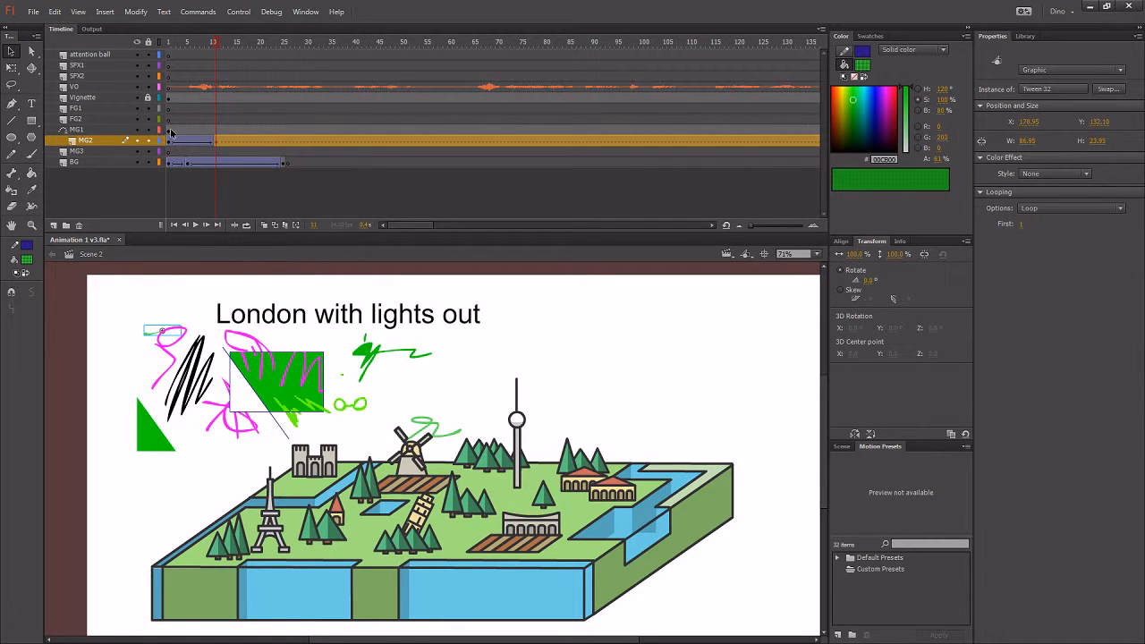
Clear all drawings from frame 1 of the MG1 guide layer and draw a straight, slightly descending line with the Line tool
{"action": "left_click", "coordinate": [170, 131]}
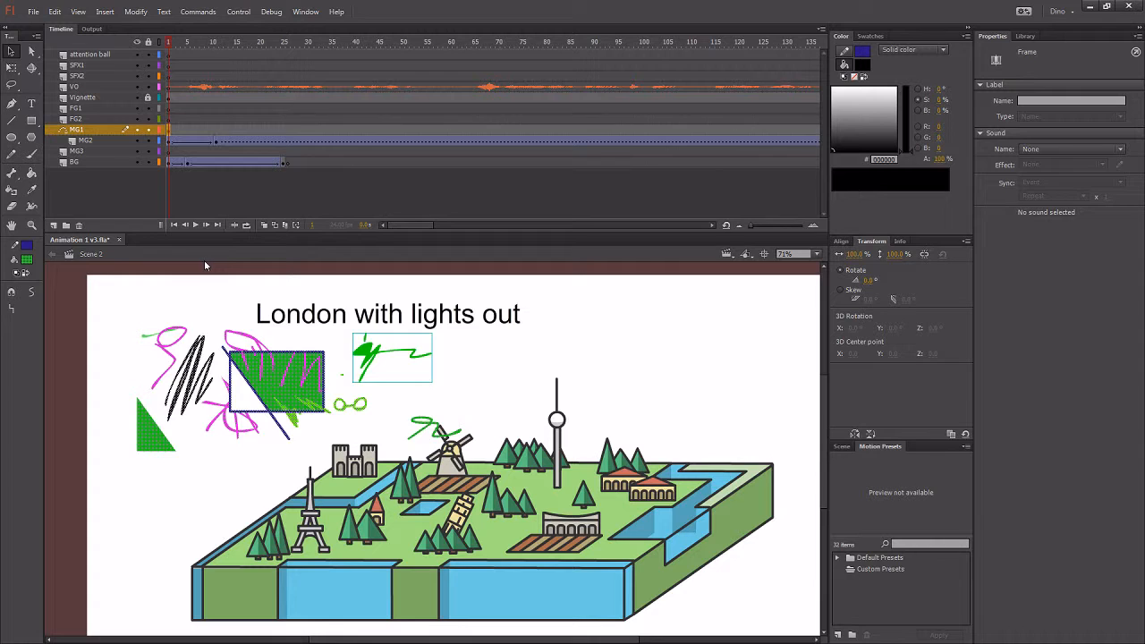
{"action": "key", "text": "Delete"}
{"action": "left_click", "coordinate": [11, 120]}
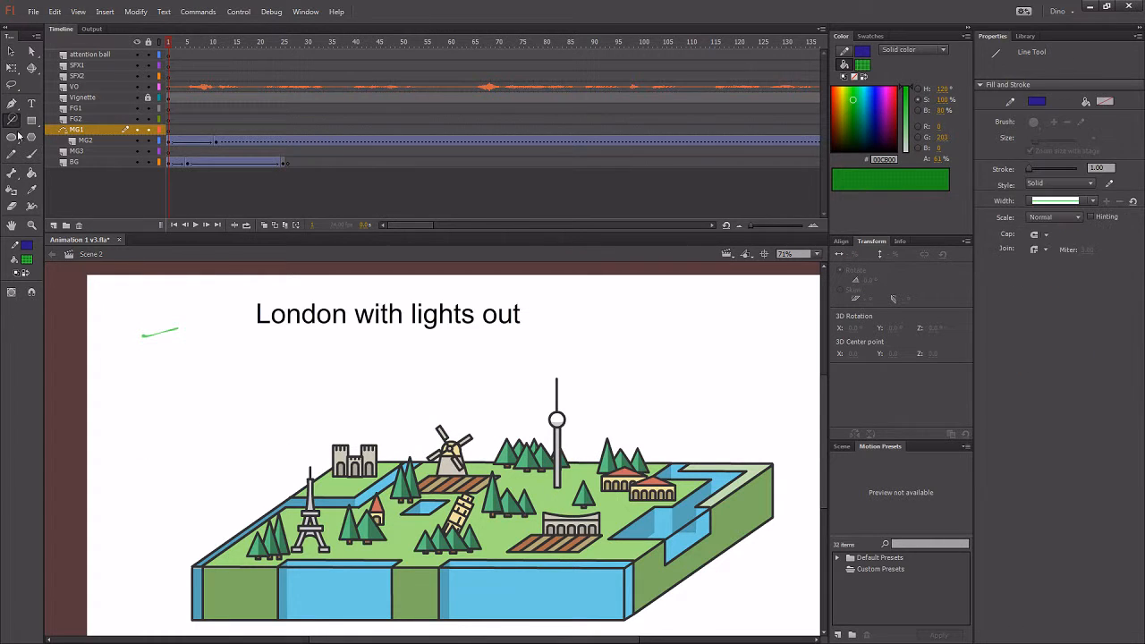
{"action": "left_click_drag", "start_coordinate": [157, 352], "coordinate": [282, 375]}
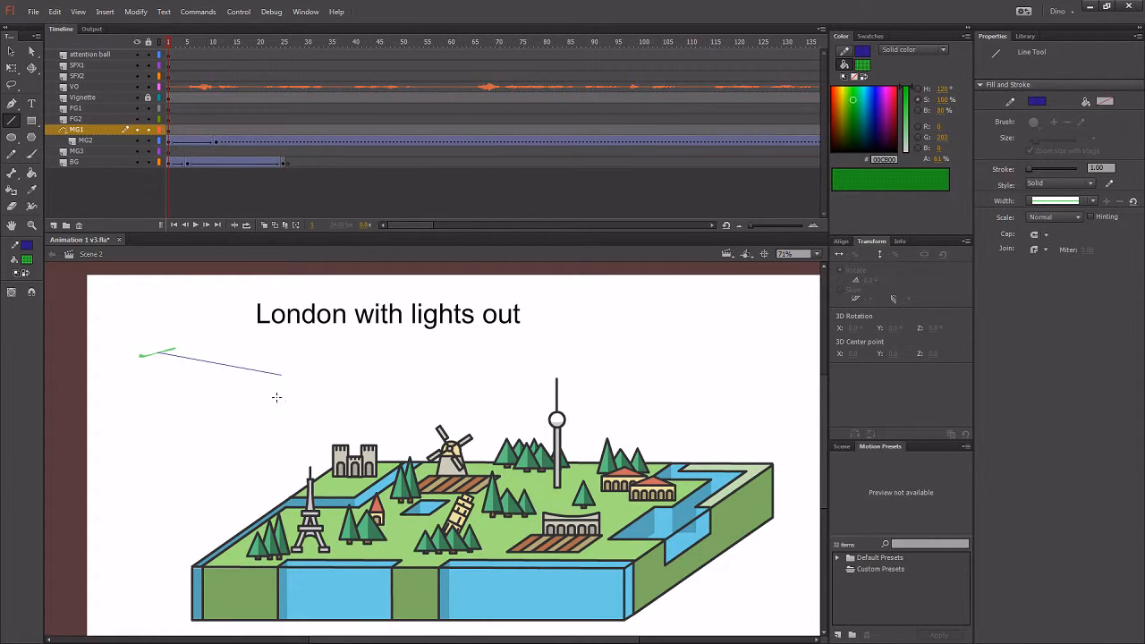
At frame 11 of MG2, snap the green stroke to the far end of the straight line and scrub to preview the motion
{"action": "left_click", "coordinate": [216, 142]}
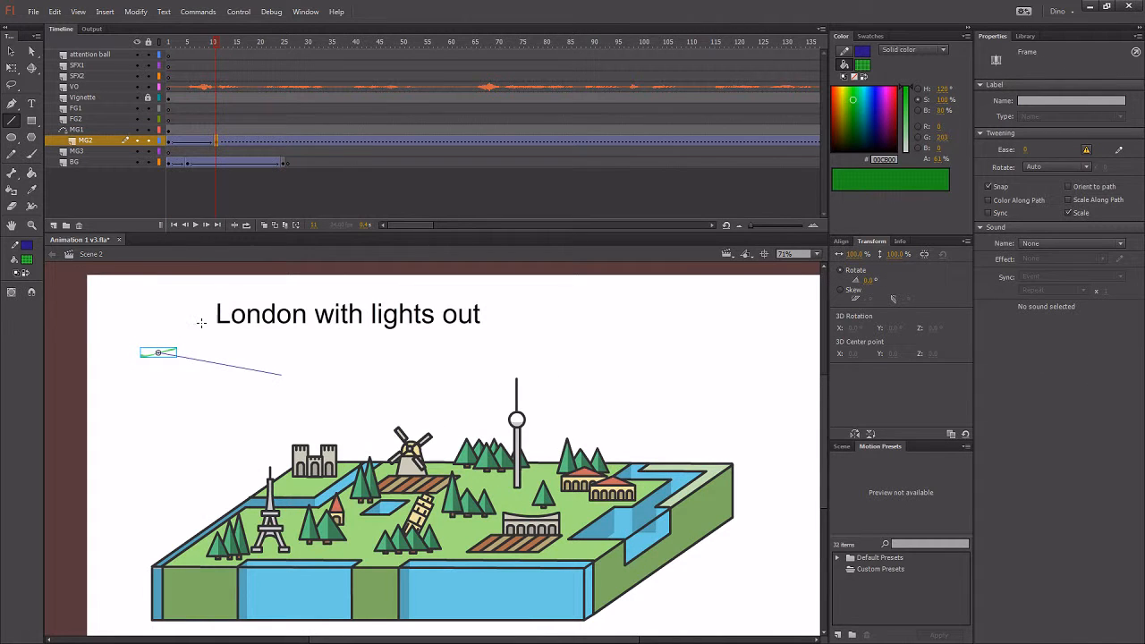
{"action": "key", "text": "v"}
{"action": "left_click_drag", "start_coordinate": [178, 353], "coordinate": [299, 380]}
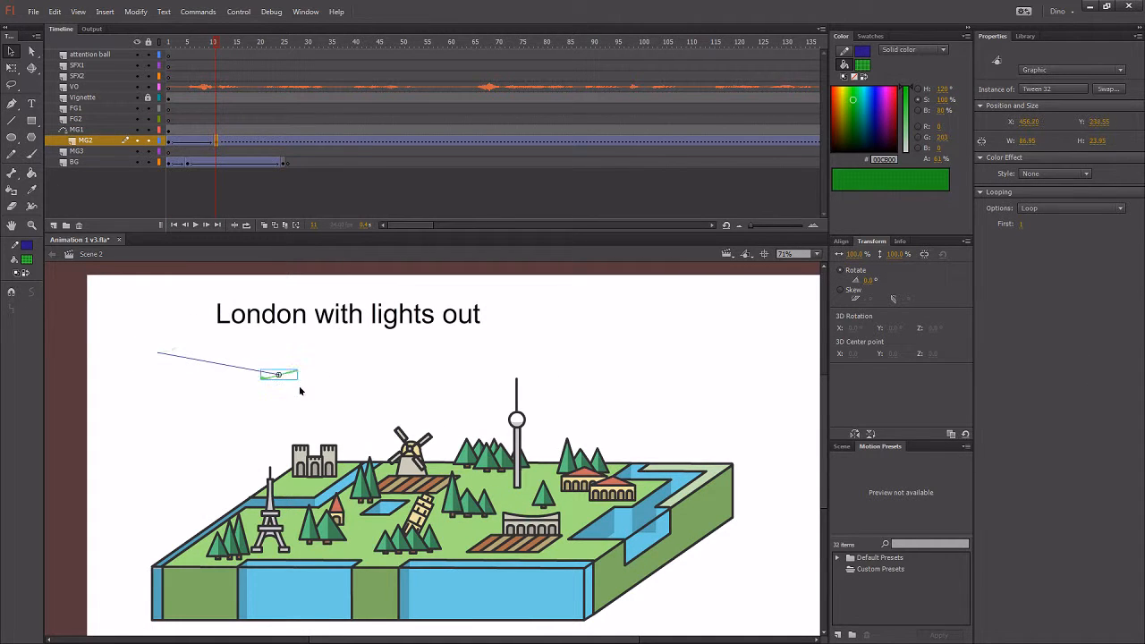
{"action": "left_click_drag", "start_coordinate": [176, 43], "coordinate": [137, 51]}
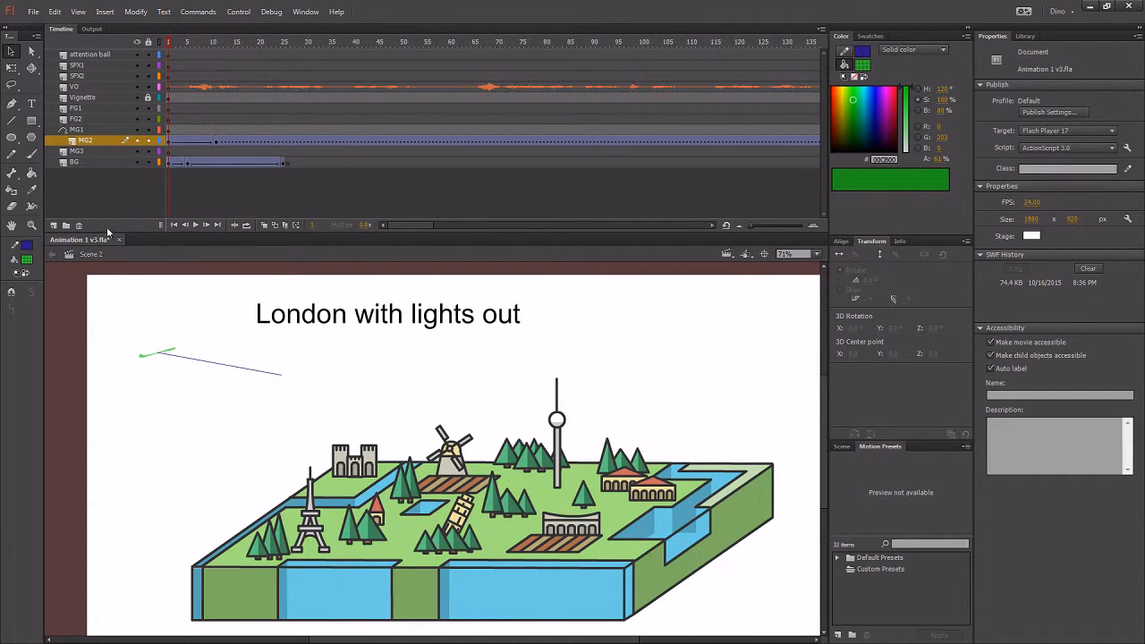
Draw a looping curve below the straight line with the Pencil tool in Smooth mode
{"action": "key", "text": "y"}
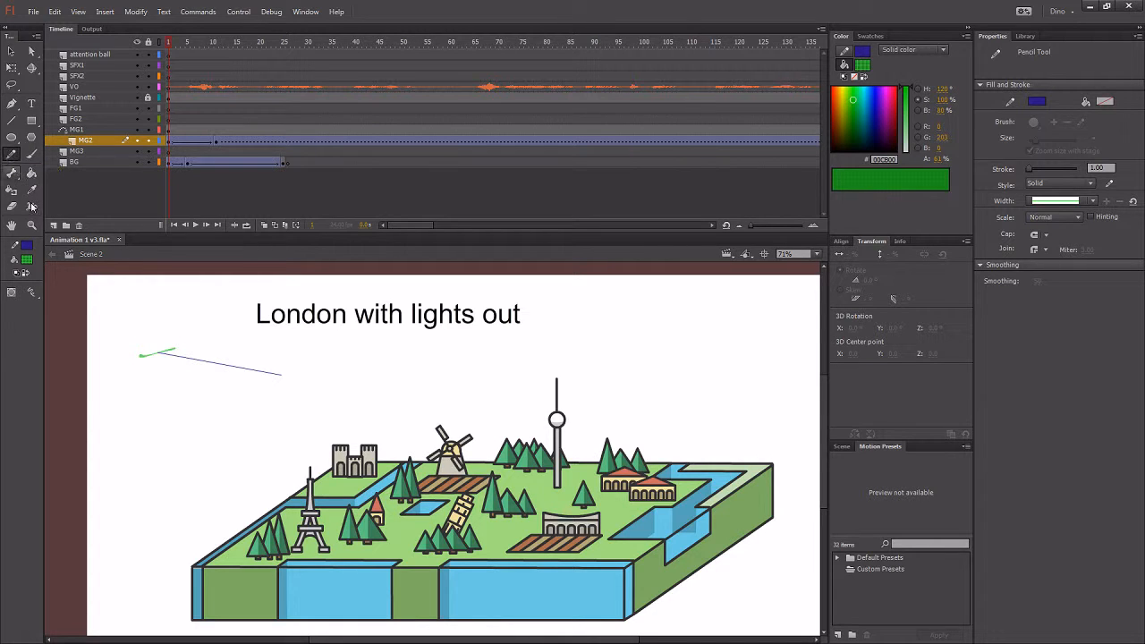
{"action": "left_click", "coordinate": [31, 292]}
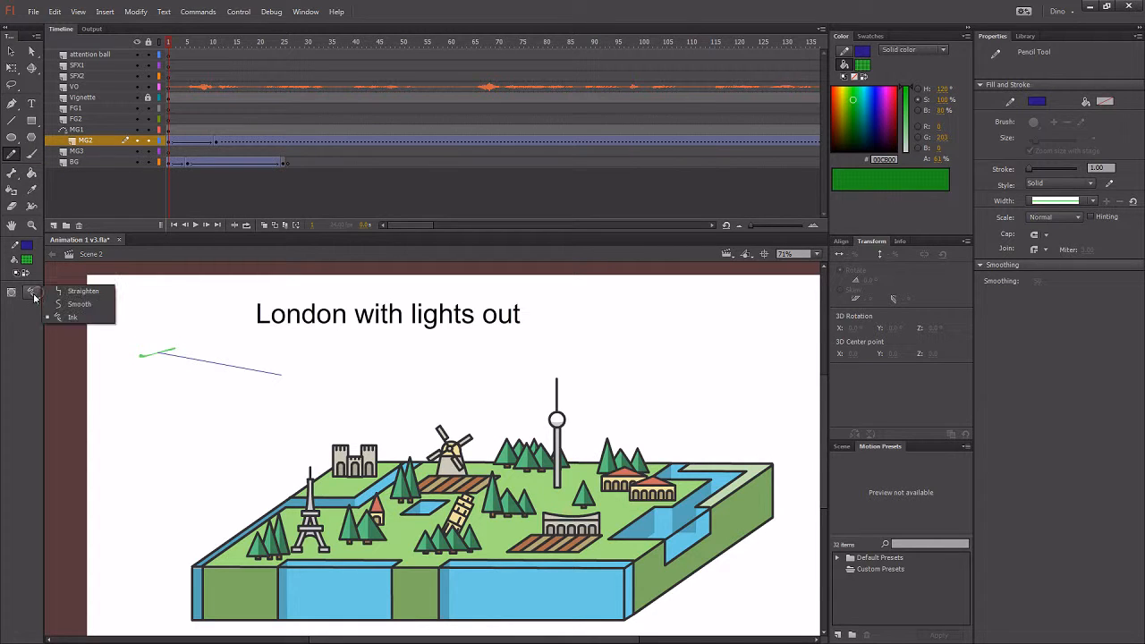
{"action": "left_click", "coordinate": [79, 304]}
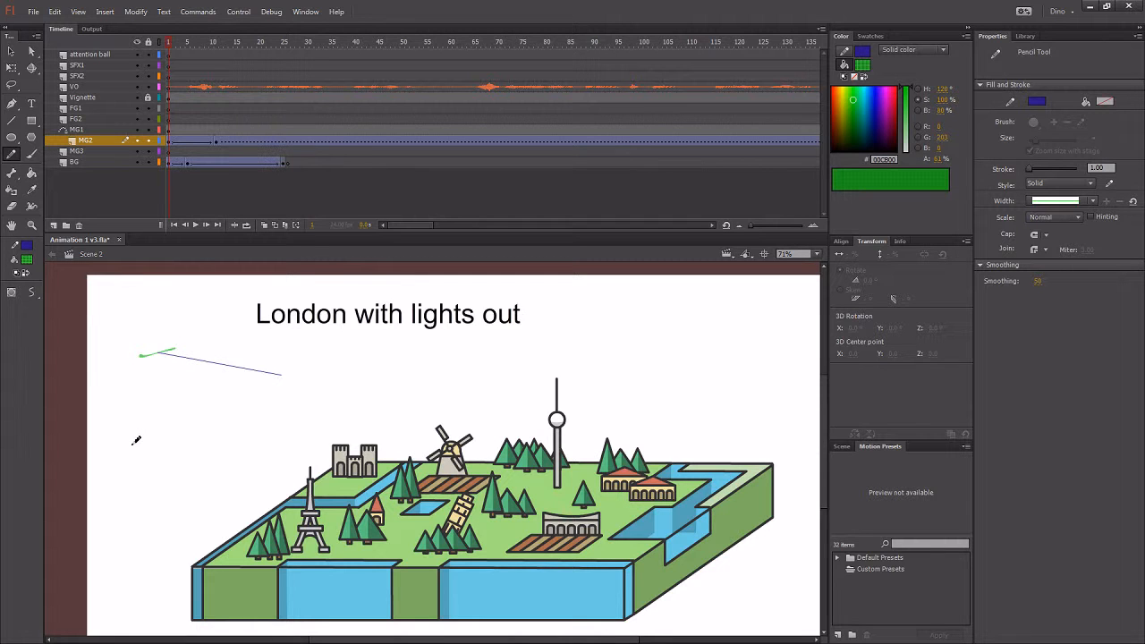
{"action": "mouse_move", "coordinate": [130, 416]}
{"action": "left_mouse_down"}
{"action": "mouse_move", "coordinate": [208, 399]}
{"action": "mouse_move", "coordinate": [175, 386]}
{"action": "mouse_move", "coordinate": [224, 413]}
{"action": "mouse_move", "coordinate": [264, 418]}
{"action": "mouse_move", "coordinate": [260, 456]}
{"action": "mouse_move", "coordinate": [290, 448]}
{"action": "left_mouse_up"}
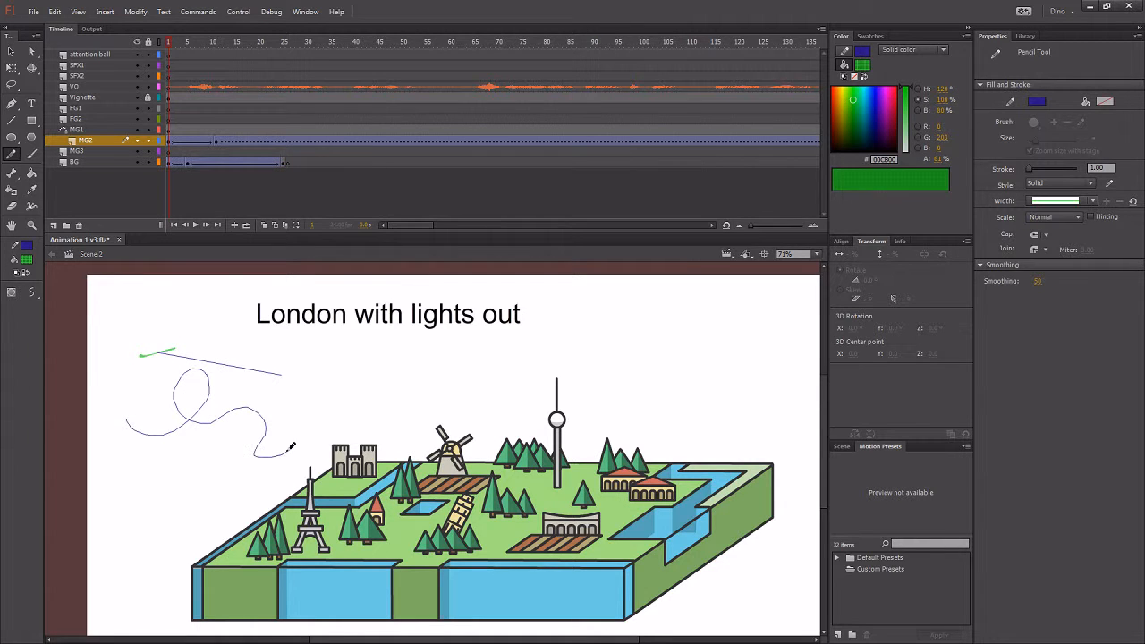
Delete the straight guide line and snap the green stroke at frame 1 to the start of the looping curve
{"action": "key", "text": "v"}
{"action": "left_click", "coordinate": [179, 360]}
{"action": "key", "text": "Delete"}
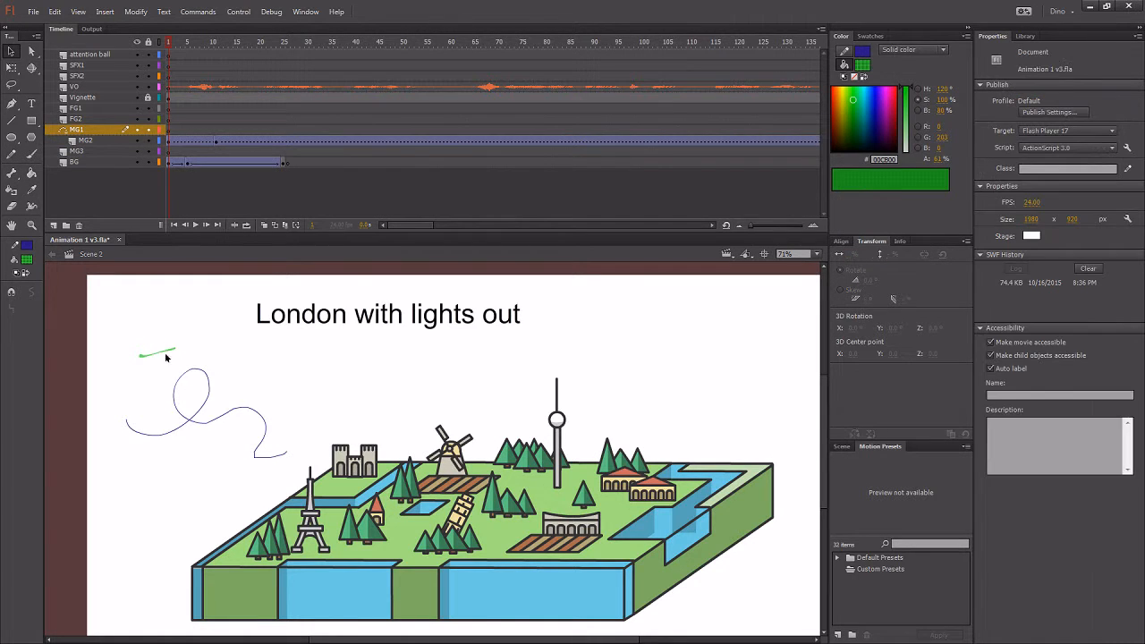
{"action": "left_click", "coordinate": [164, 352]}
{"action": "left_click_drag", "start_coordinate": [168, 352], "coordinate": [148, 435]}
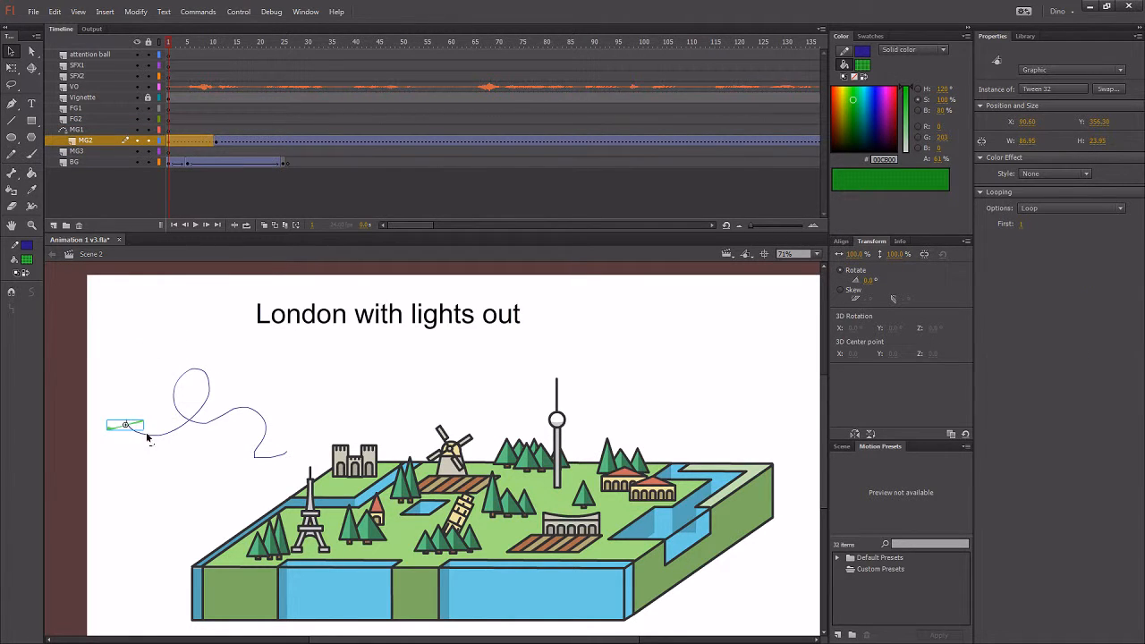
Move the whole looping curve from MG2 to frame 1 of the MG1 guide layer, pasted in place, and deselect it
{"action": "left_click", "coordinate": [216, 140]}
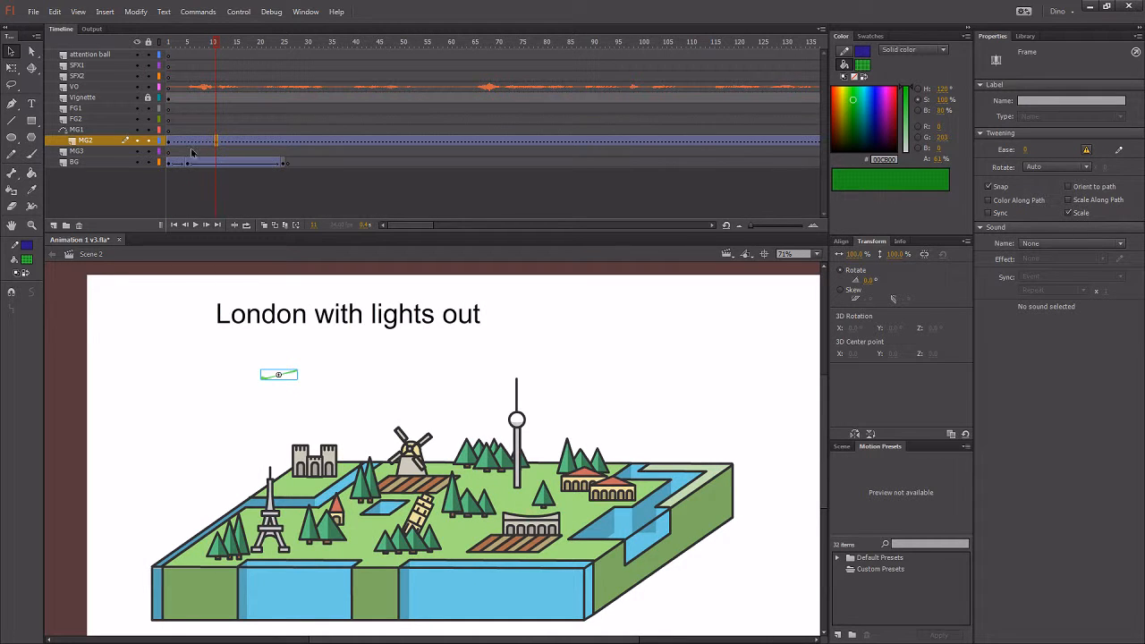
{"action": "left_click", "coordinate": [169, 141]}
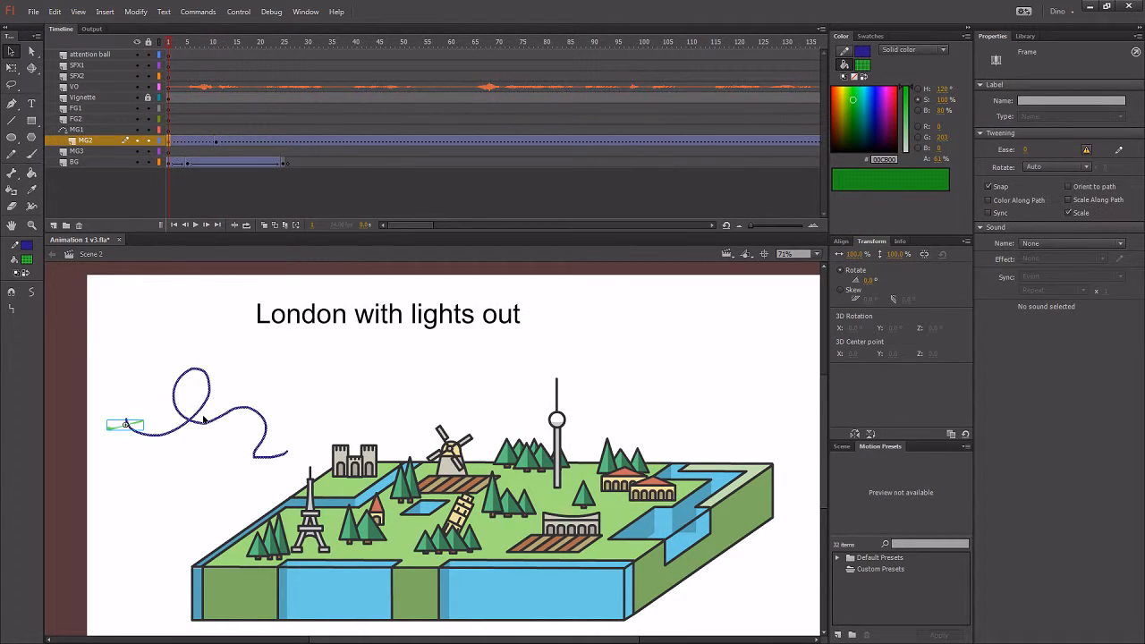
{"action": "left_click", "coordinate": [179, 435]}
{"action": "left_click", "coordinate": [192, 424]}
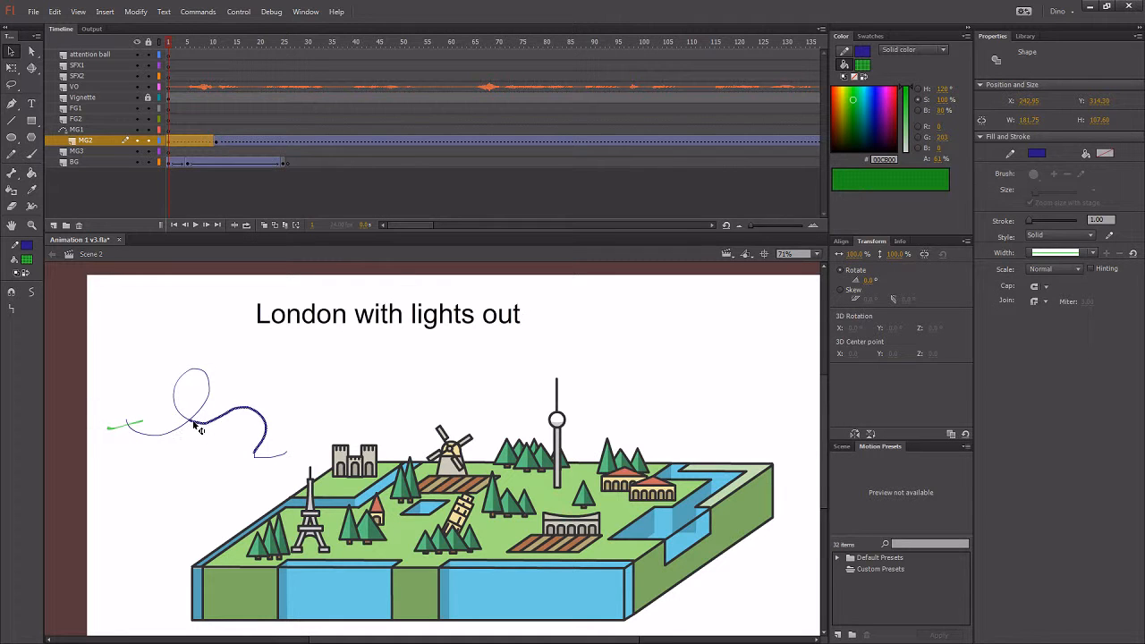
{"action": "double_click", "coordinate": [195, 425]}
{"action": "key", "text": "Delete"}
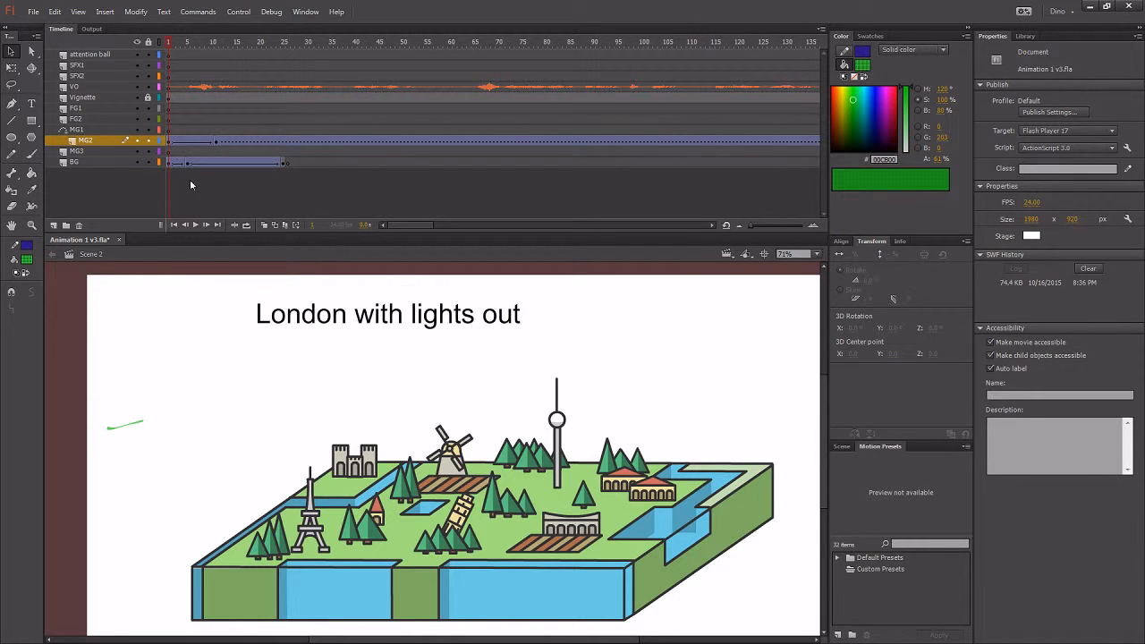
{"action": "left_click", "coordinate": [168, 131]}
{"action": "key", "text": "ctrl+shift+v"}
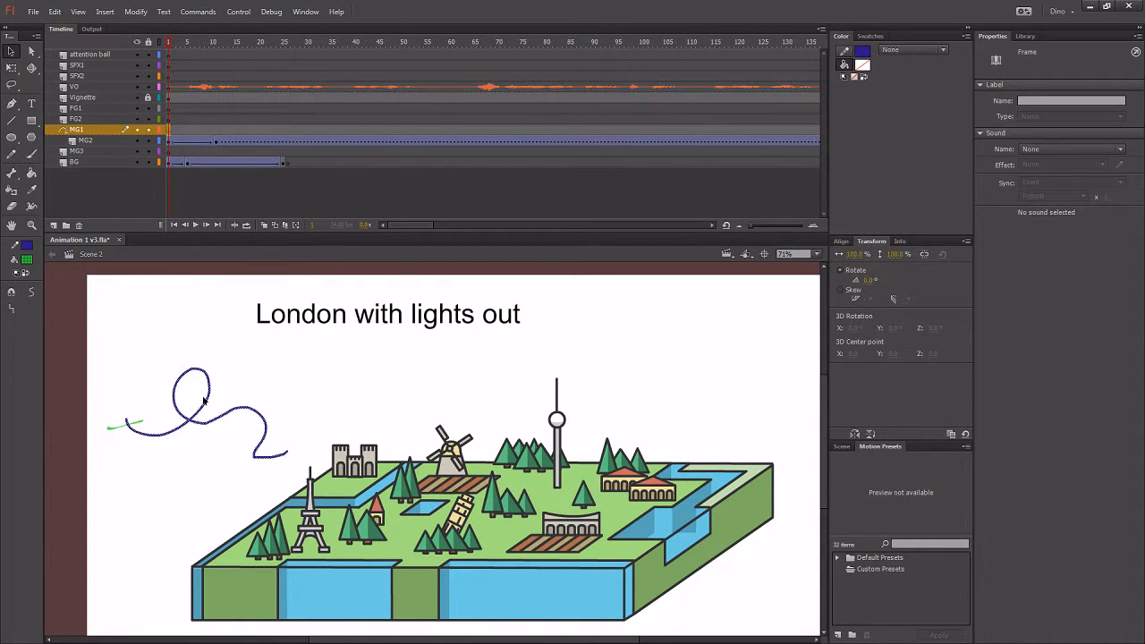
{"action": "left_click", "coordinate": [184, 352]}
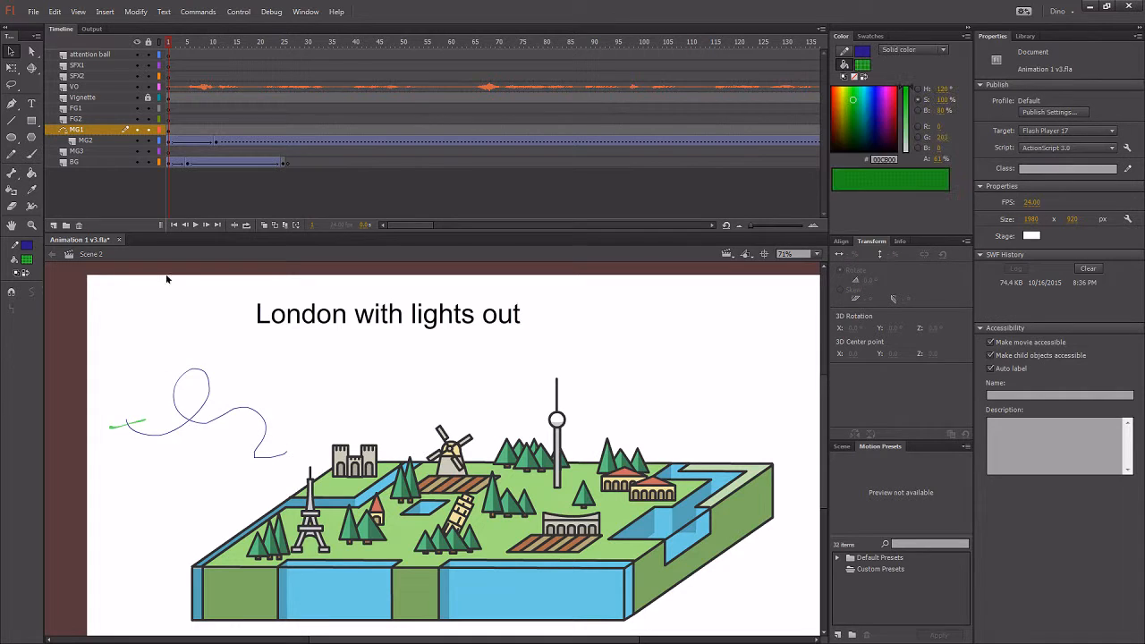
At frame 11 of MG2, snap the green stroke to the far end of the looping curve and scrub to preview the motion
{"action": "left_click", "coordinate": [215, 142]}
{"action": "left_click_drag", "start_coordinate": [265, 418], "coordinate": [296, 454]}
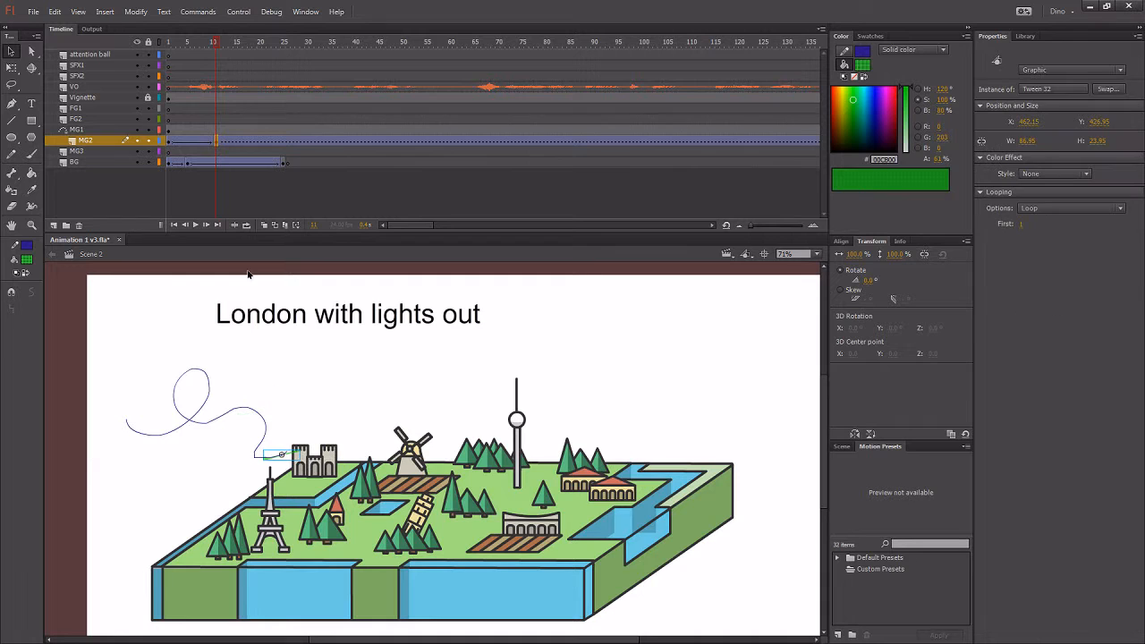
{"action": "left_click", "coordinate": [169, 42]}
{"action": "left_click_drag", "start_coordinate": [170, 42], "coordinate": [224, 62]}
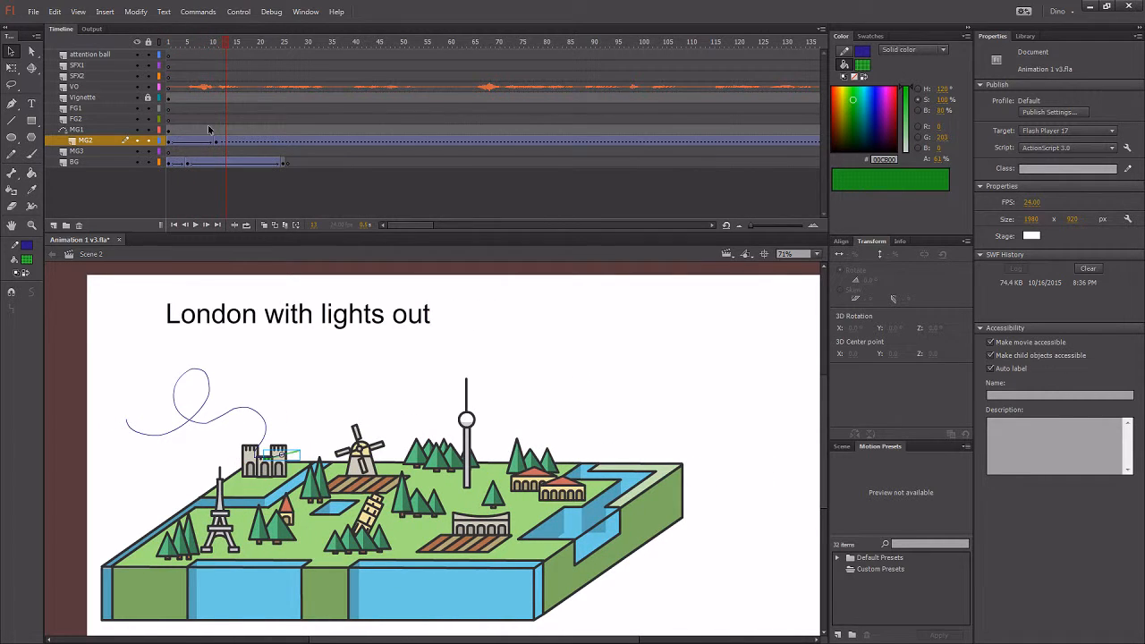
Turn off the Guide option for the MG1 layer and deselect its contents
{"action": "left_click", "coordinate": [104, 131]}
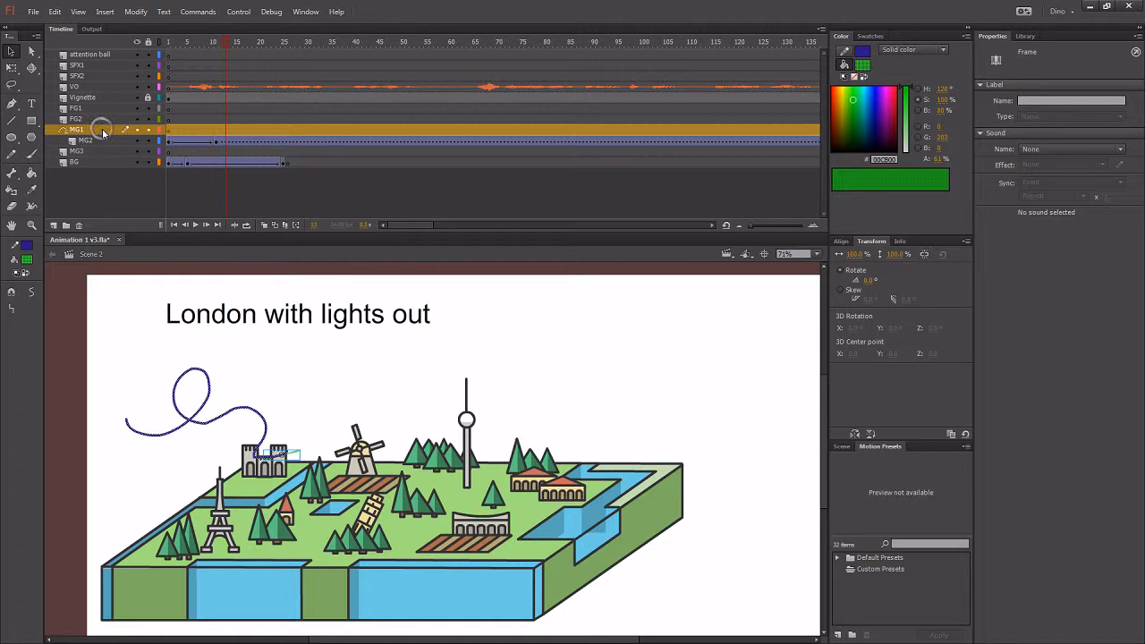
{"action": "right_click", "coordinate": [94, 128]}
{"action": "left_click", "coordinate": [143, 267]}
{"action": "left_click", "coordinate": [174, 365]}
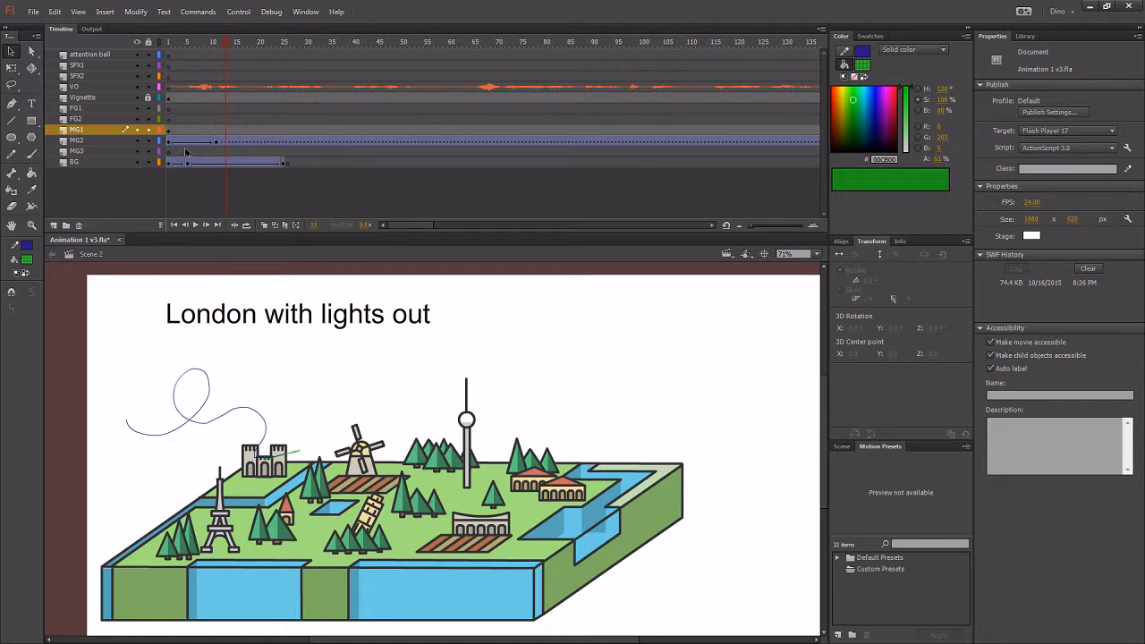
Try turning MG1 into a mask layer over MG2, and undo the change
{"action": "right_click", "coordinate": [92, 132]}
{"action": "left_click", "coordinate": [134, 306]}
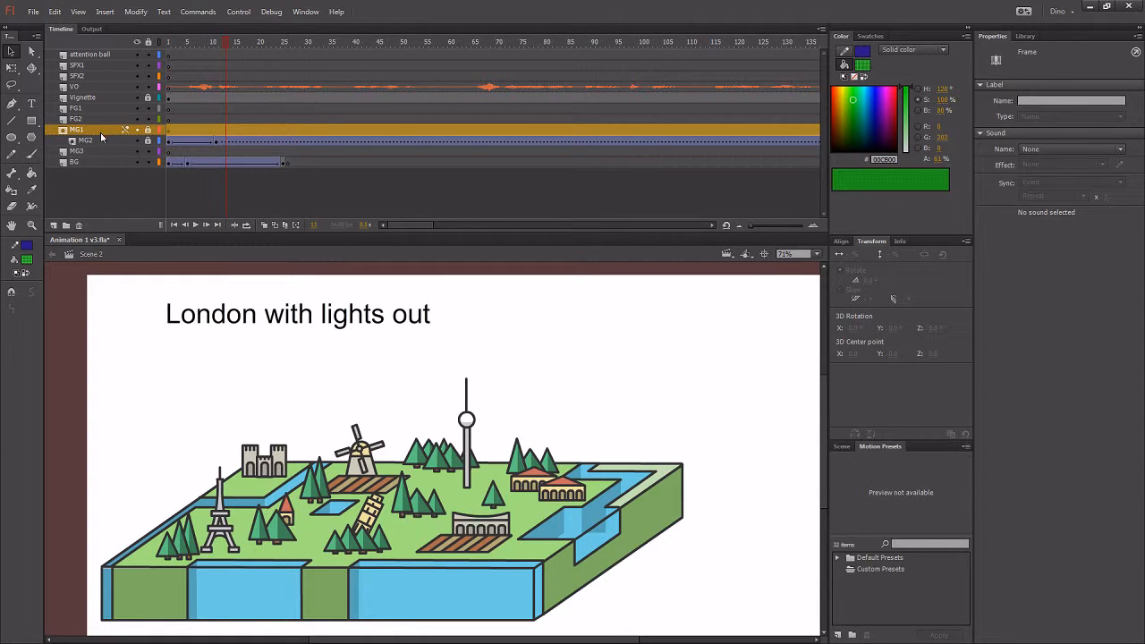
{"action": "key", "text": "ctrl+z"}
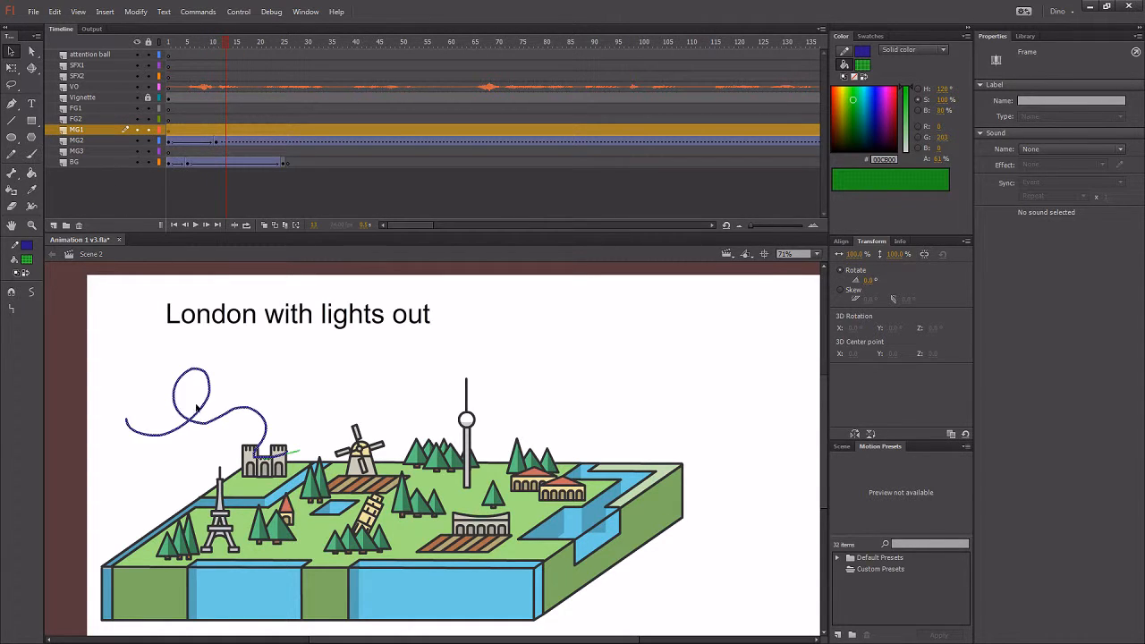
Delete the looping curve from MG1 and draw a green rectangle about 187 px wide below the start of the London title
{"action": "left_click", "coordinate": [200, 402]}
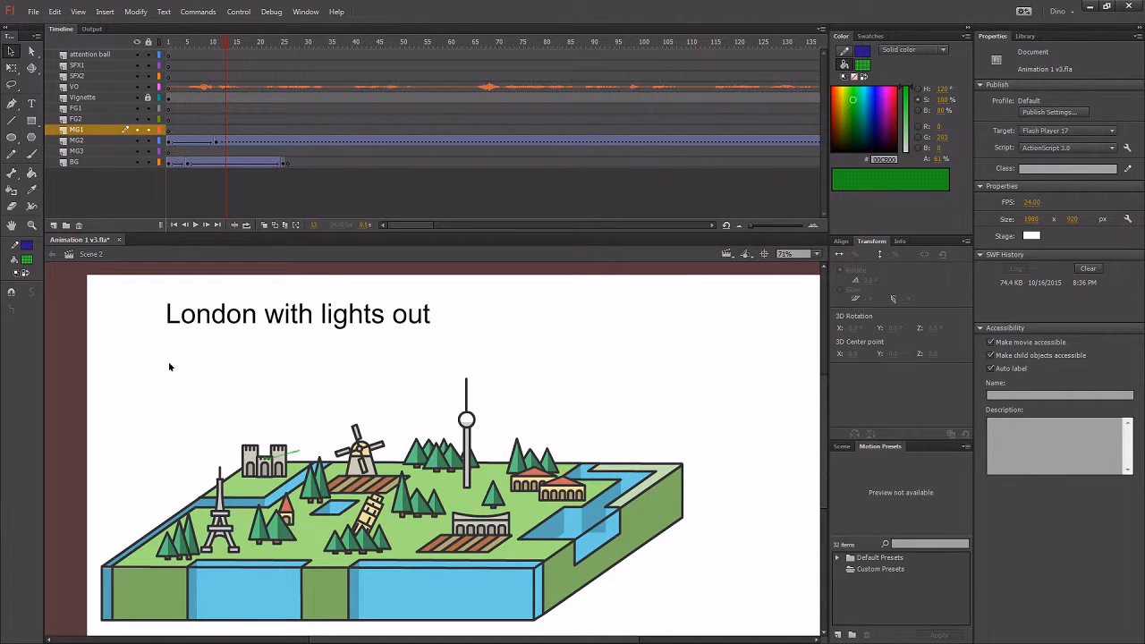
{"action": "key", "text": "r"}
{"action": "left_click_drag", "start_coordinate": [121, 344], "coordinate": [201, 383]}
{"action": "key", "text": "v"}
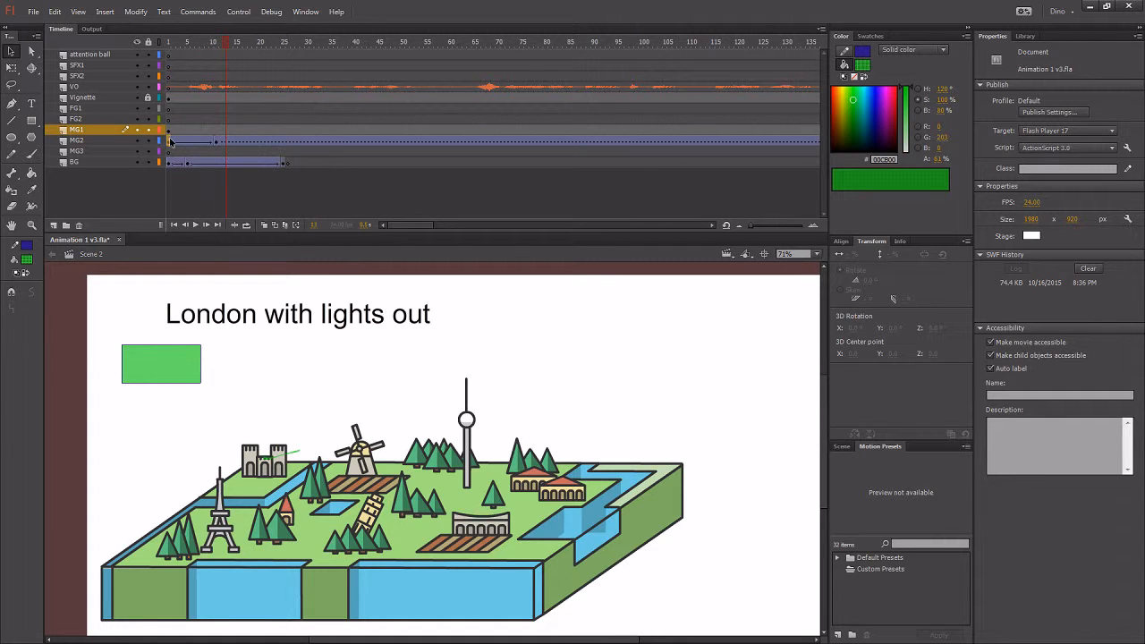
Clear the keyframes of the tween at the start of MG2 and make MG1 the active layer with nothing selected
{"action": "left_click_drag", "start_coordinate": [171, 141], "coordinate": [217, 143]}
{"action": "right_click", "coordinate": [205, 145]}
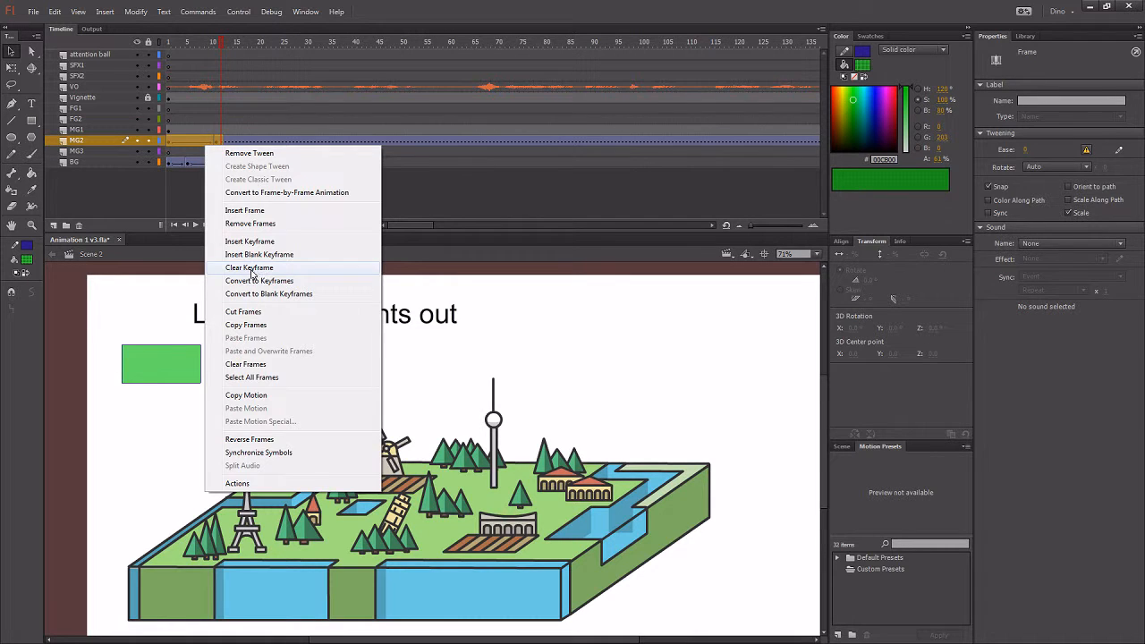
{"action": "left_click", "coordinate": [254, 270]}
{"action": "left_click", "coordinate": [115, 130]}
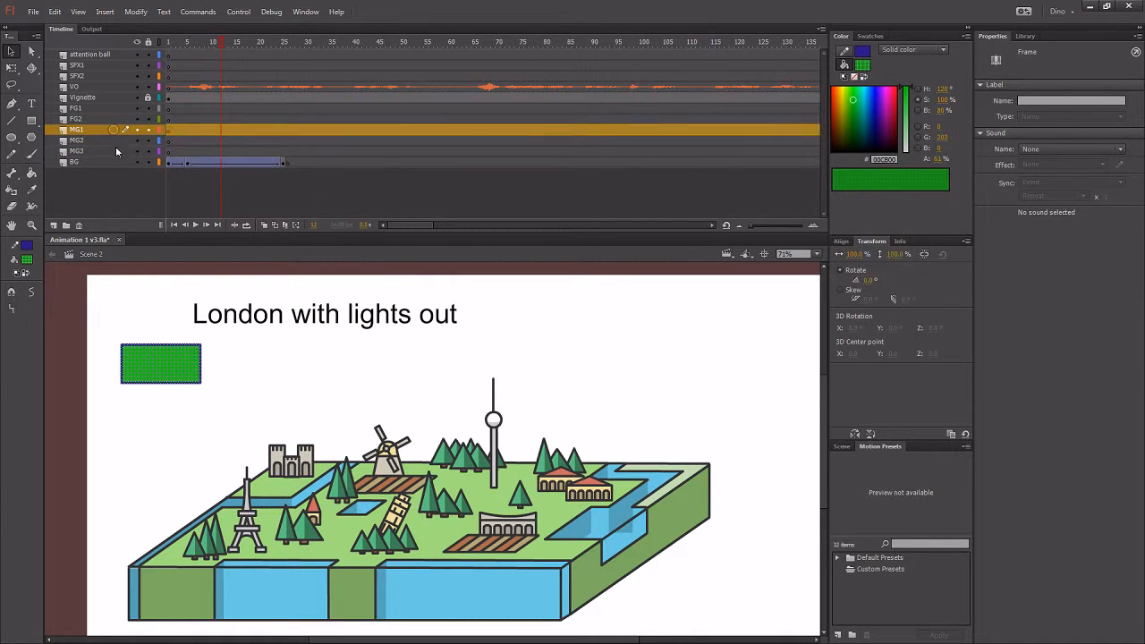
{"action": "left_click", "coordinate": [168, 402]}
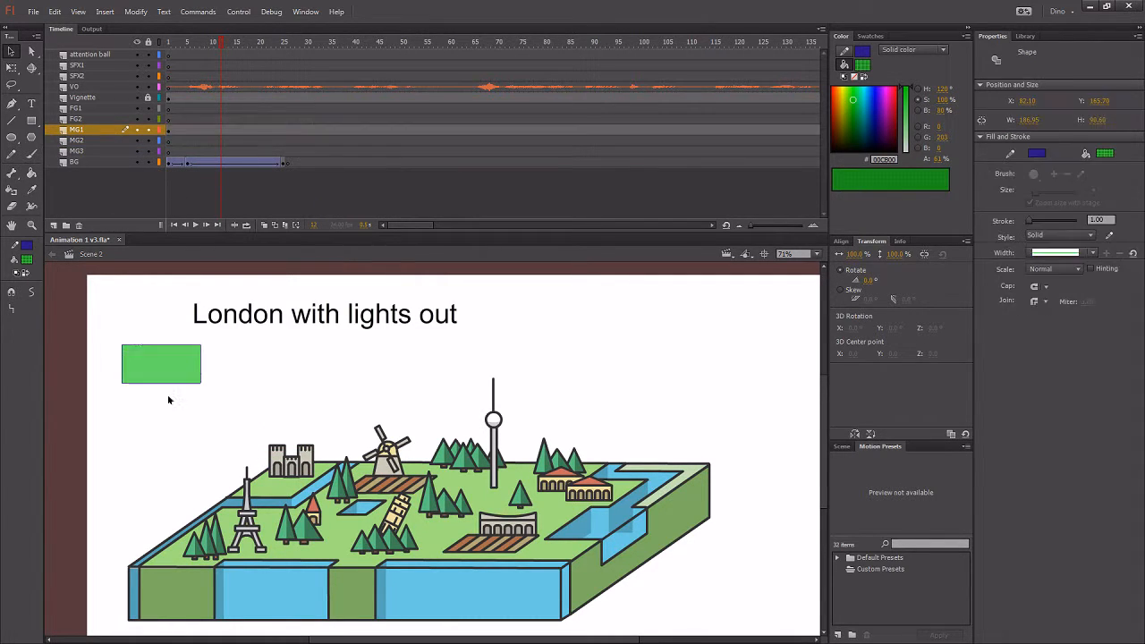
Draw a second green rectangle on MG1 overlapping the first one's lower-right corner, undoing the first try and redrawing it
{"action": "left_click", "coordinate": [32, 120]}
{"action": "left_click_drag", "start_coordinate": [223, 402], "coordinate": [157, 357]}
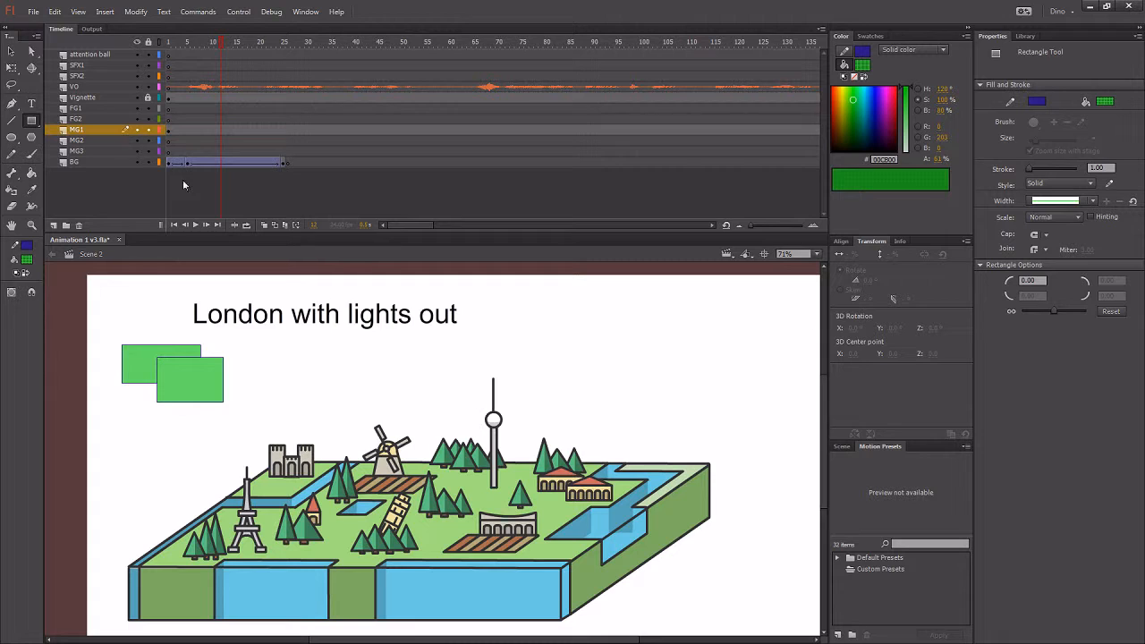
{"action": "key", "text": "ctrl+z"}
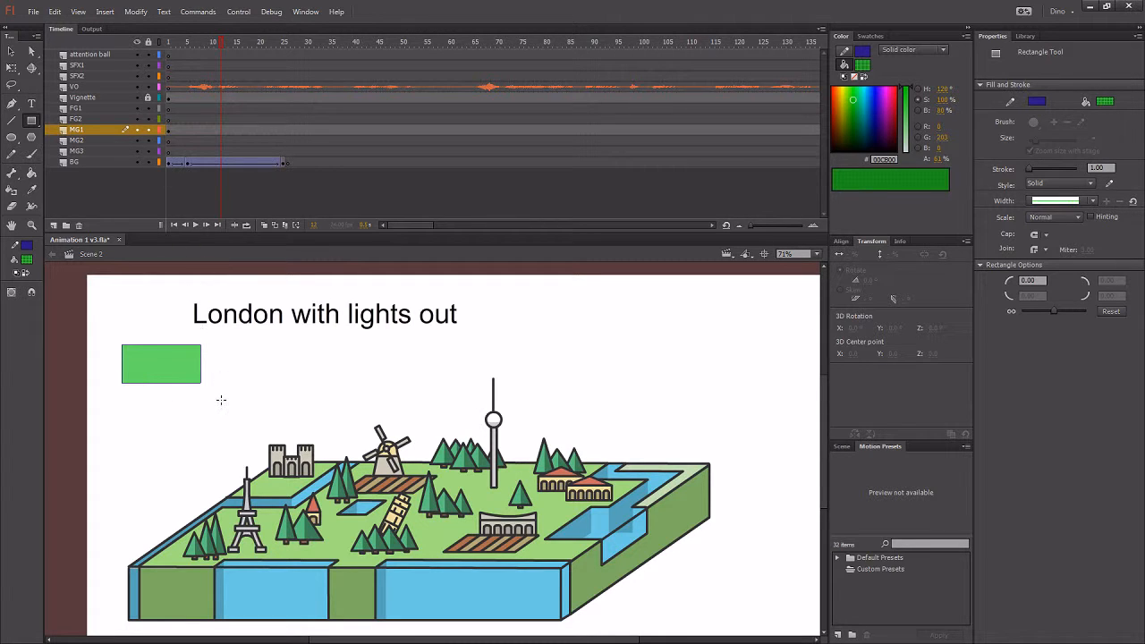
{"action": "mouse_move", "coordinate": [221, 400]}
{"action": "left_mouse_down"}
{"action": "mouse_move", "coordinate": [160, 354]}
{"action": "mouse_move", "coordinate": [247, 440]}
{"action": "left_mouse_up"}
Move both rectangles from MG1 to frame 1 of MG3, pasted in place, and position them over the windmill
{"action": "key", "text": "v"}
{"action": "left_click_drag", "start_coordinate": [190, 391], "coordinate": [289, 473]}
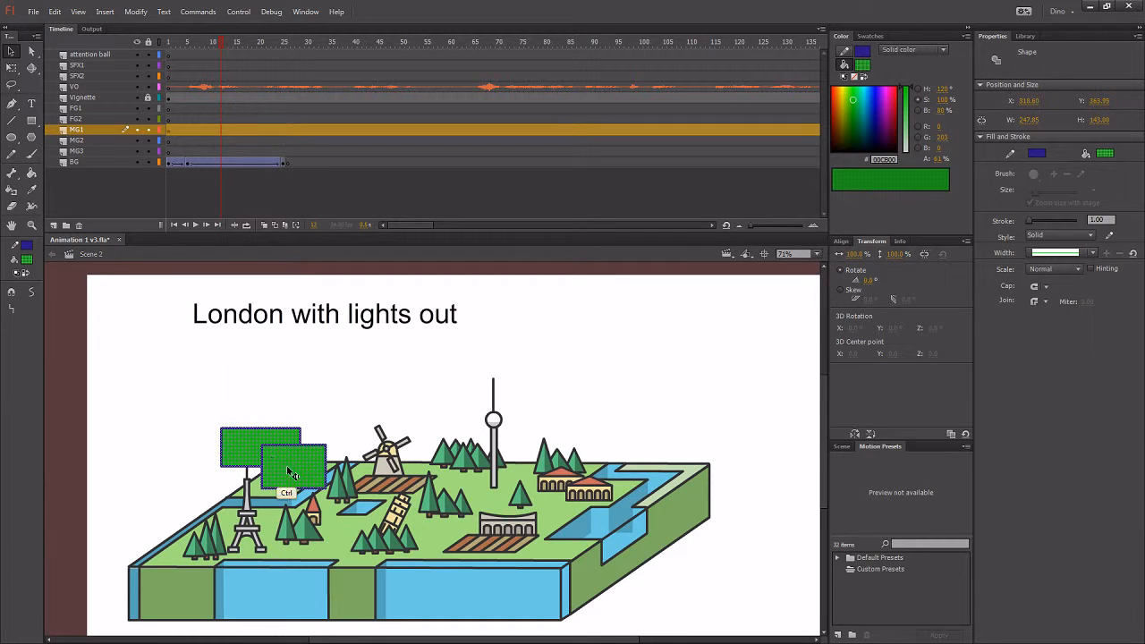
{"action": "key", "text": "ctrl+x"}
{"action": "left_click", "coordinate": [168, 152]}
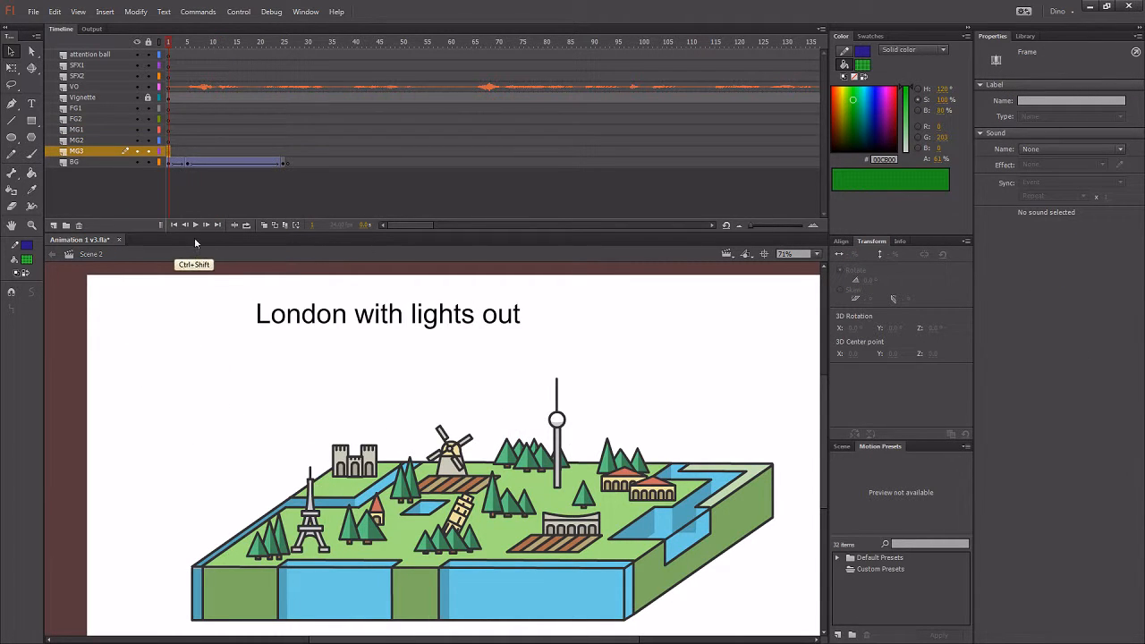
{"action": "key", "text": "ctrl+shift+v"}
{"action": "left_click_drag", "start_coordinate": [299, 461], "coordinate": [485, 449]}
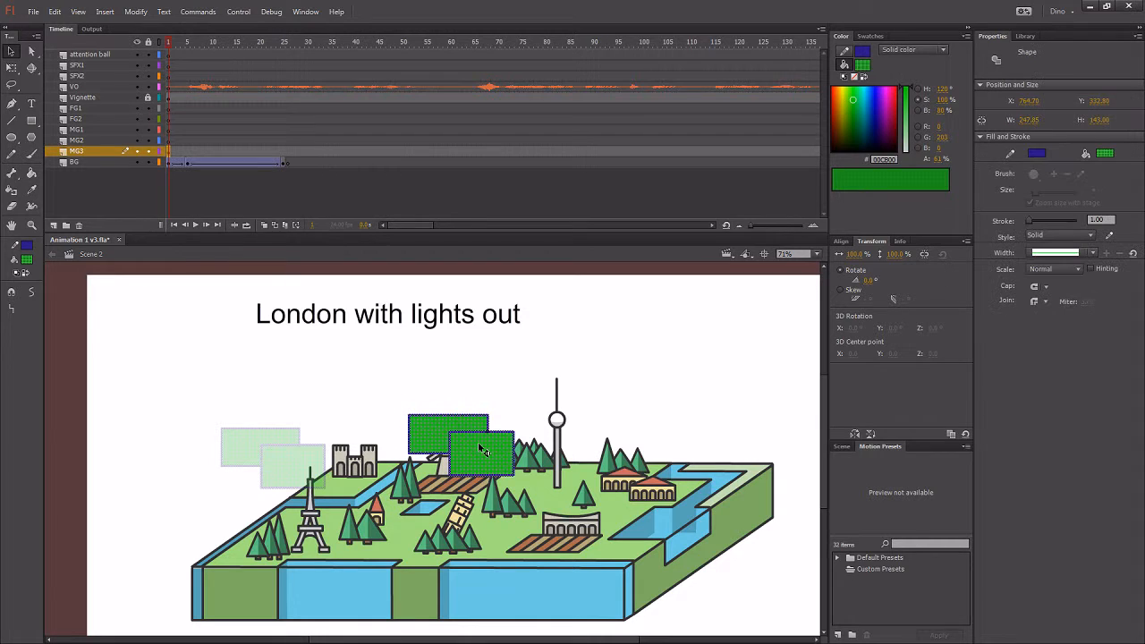
{"action": "left_click", "coordinate": [200, 337]}
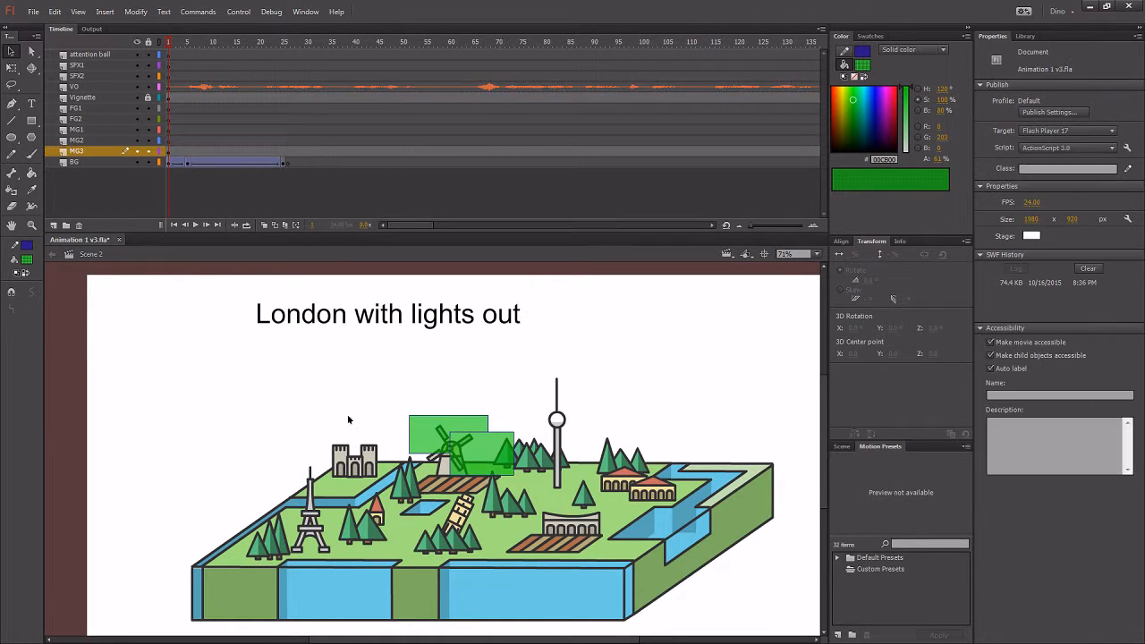
Turn the MG3 layer into a mask for the BG layer
{"action": "right_click", "coordinate": [105, 151]}
{"action": "left_click", "coordinate": [150, 320]}
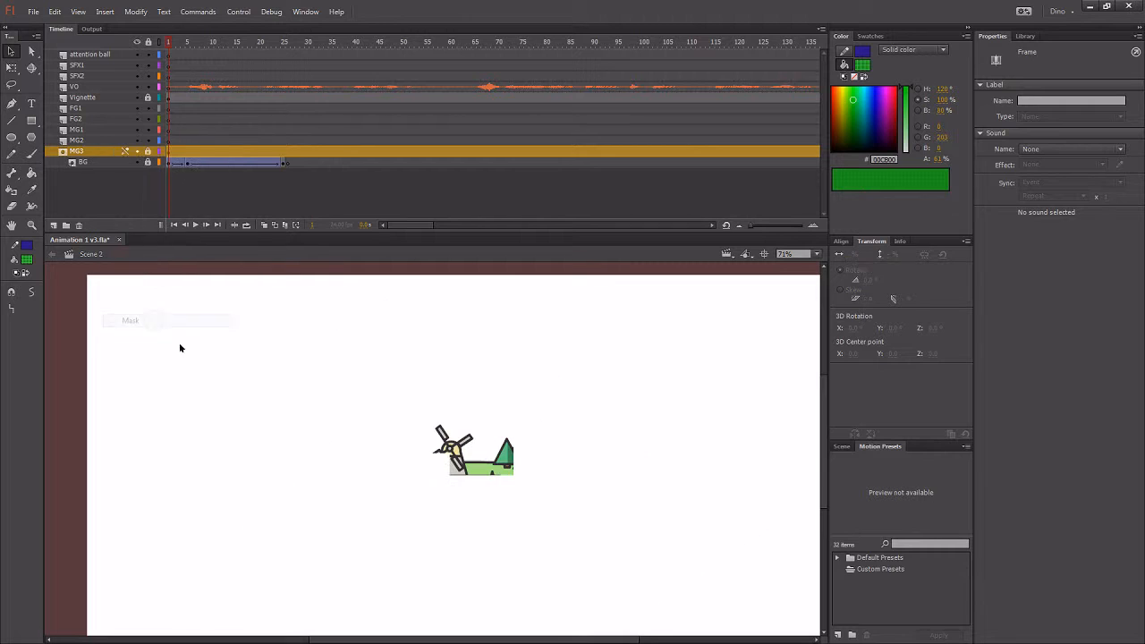
{"action": "left_click", "coordinate": [304, 434]}
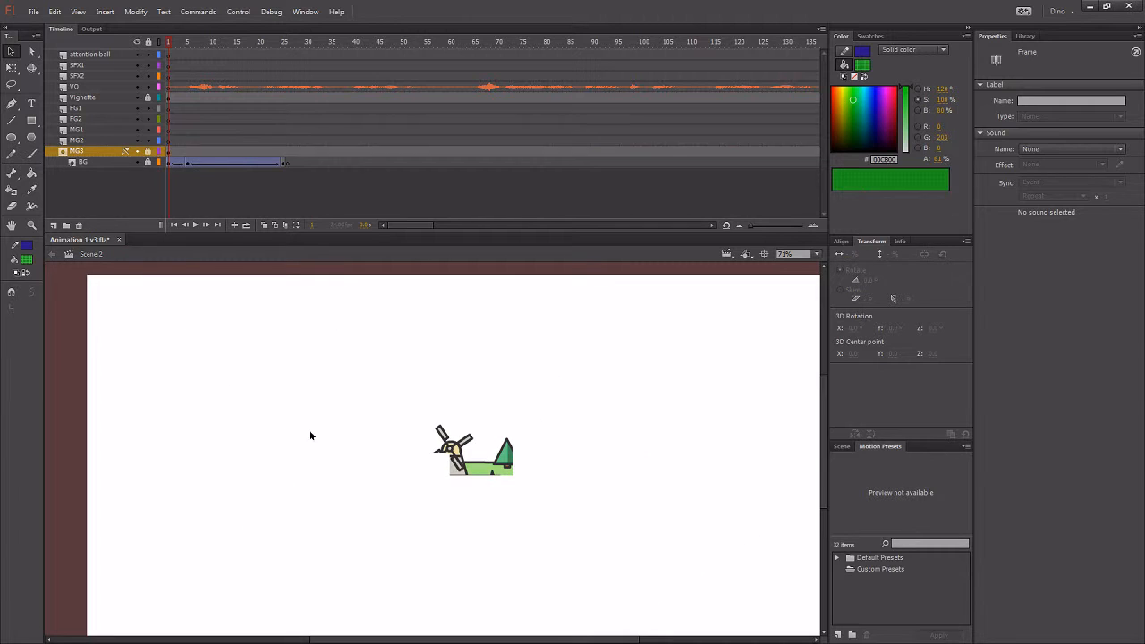
Hide and show MG3 again, unlock both MG3 and BG, and deselect the rectangles
{"action": "left_click", "coordinate": [139, 151]}
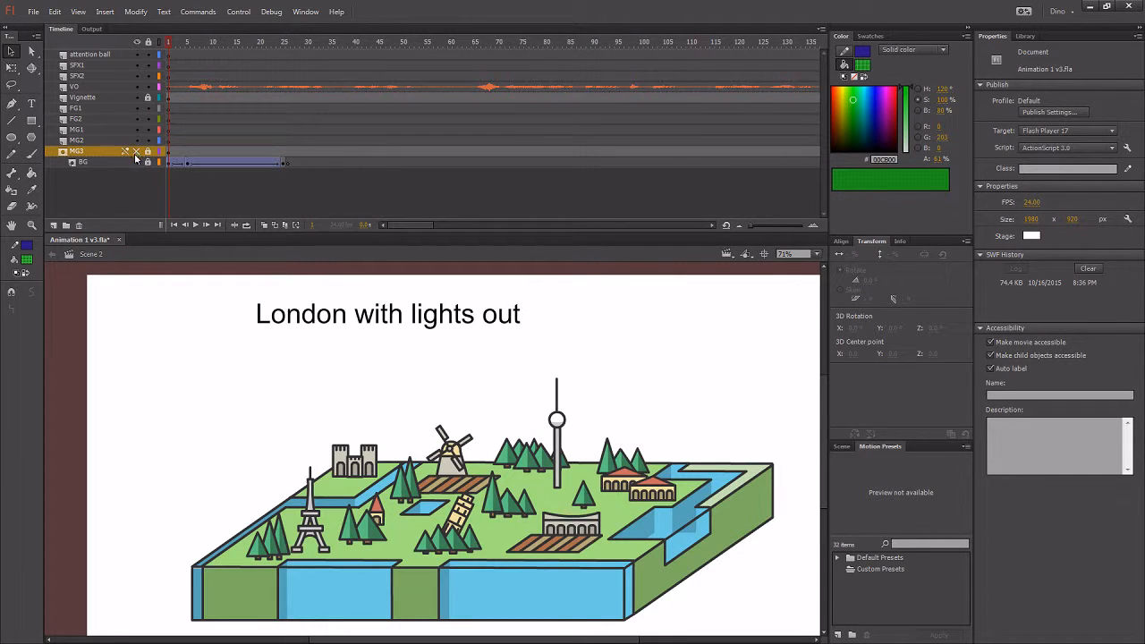
{"action": "left_click", "coordinate": [137, 152]}
{"action": "left_click", "coordinate": [149, 151]}
{"action": "left_click", "coordinate": [148, 163]}
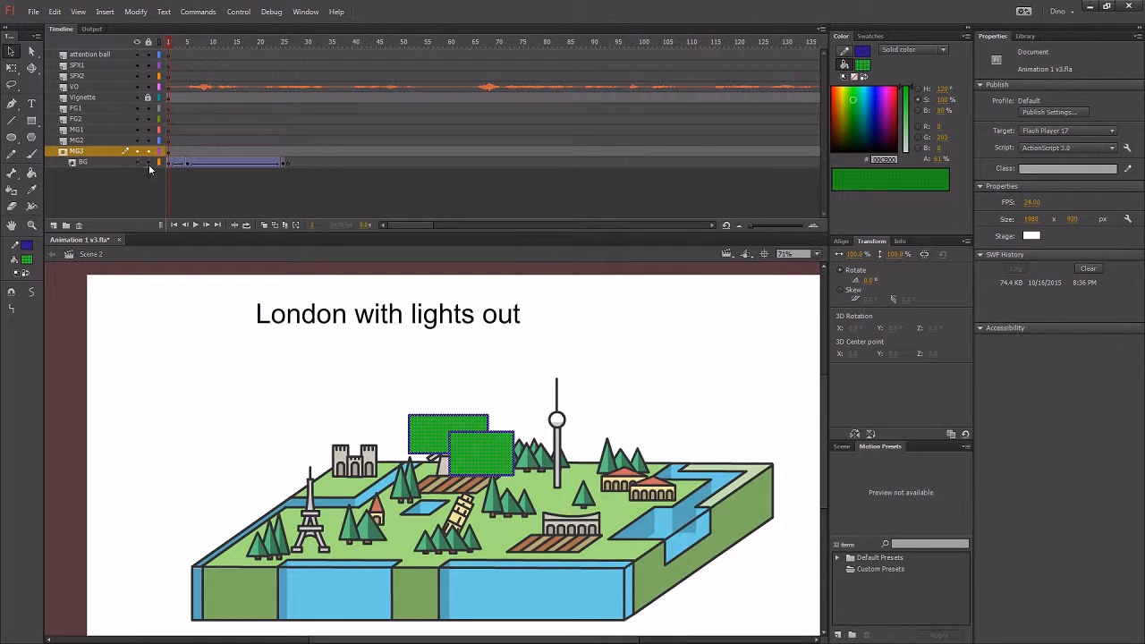
{"action": "left_click", "coordinate": [150, 361]}
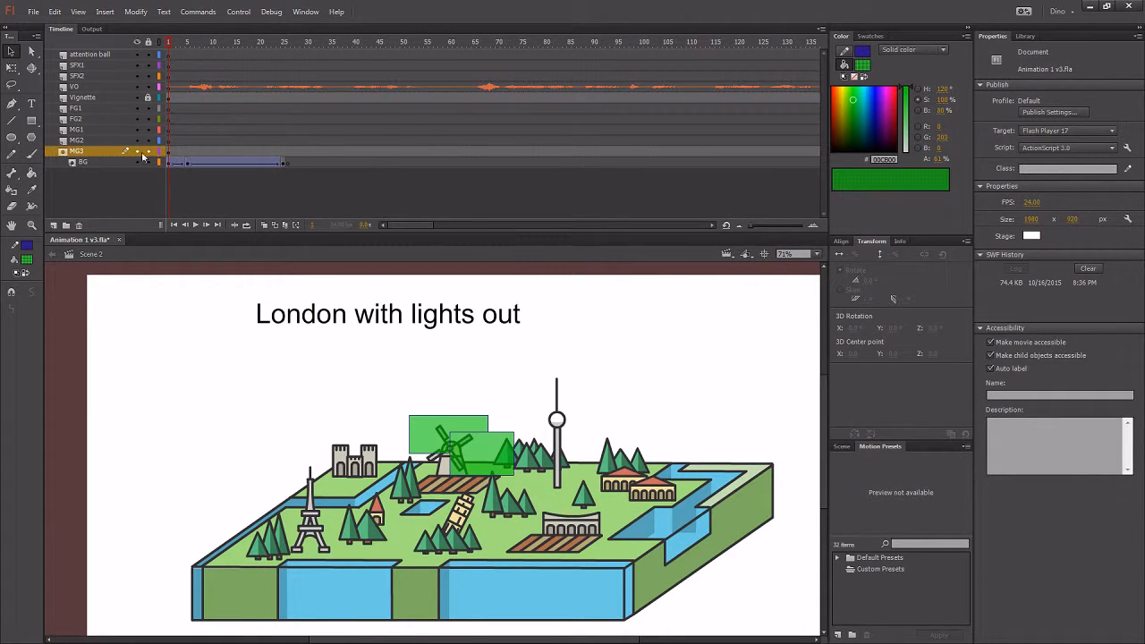
Turn off the Mask option for MG3 and delete the rectangles at its frame 1
{"action": "right_click", "coordinate": [93, 151]}
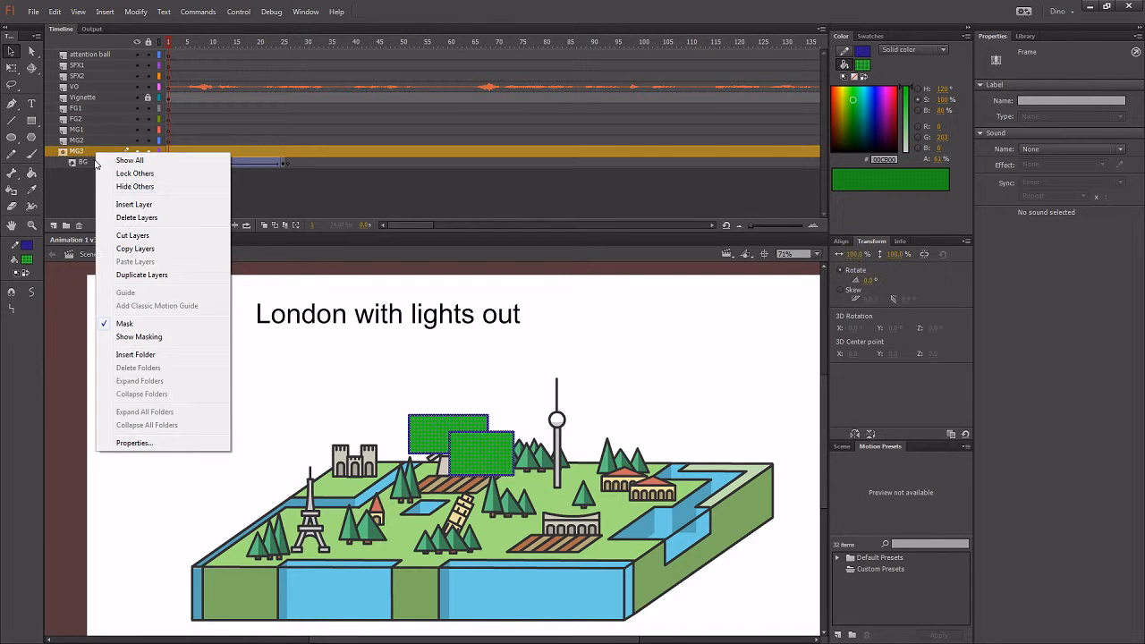
{"action": "left_click", "coordinate": [143, 325]}
{"action": "left_click", "coordinate": [220, 331]}
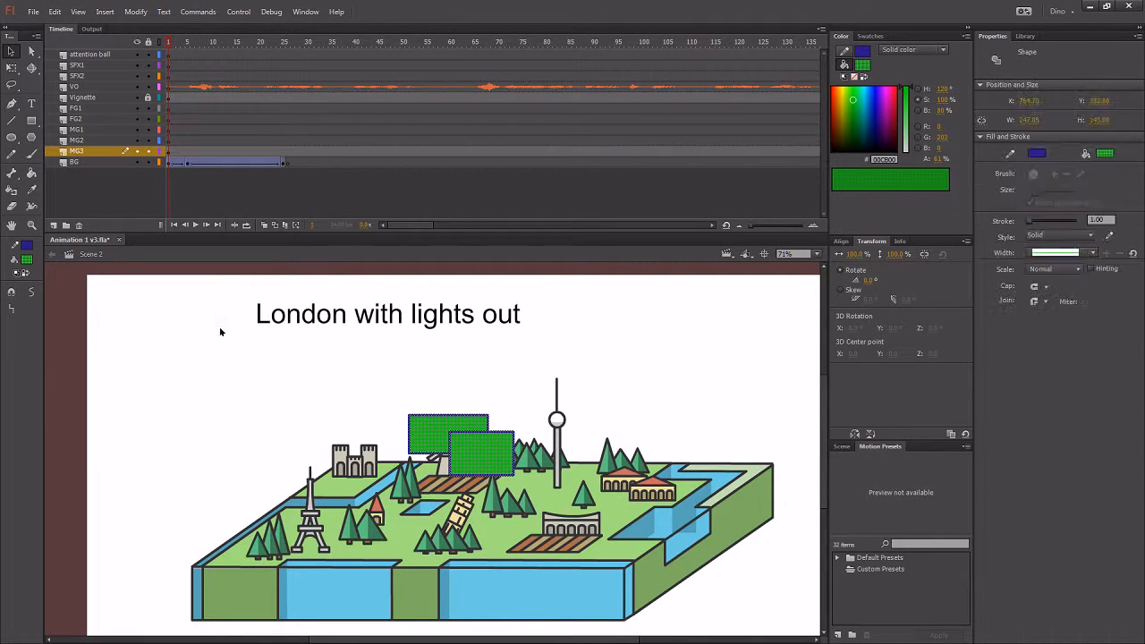
{"action": "left_click", "coordinate": [169, 152]}
{"action": "key", "text": "Delete"}
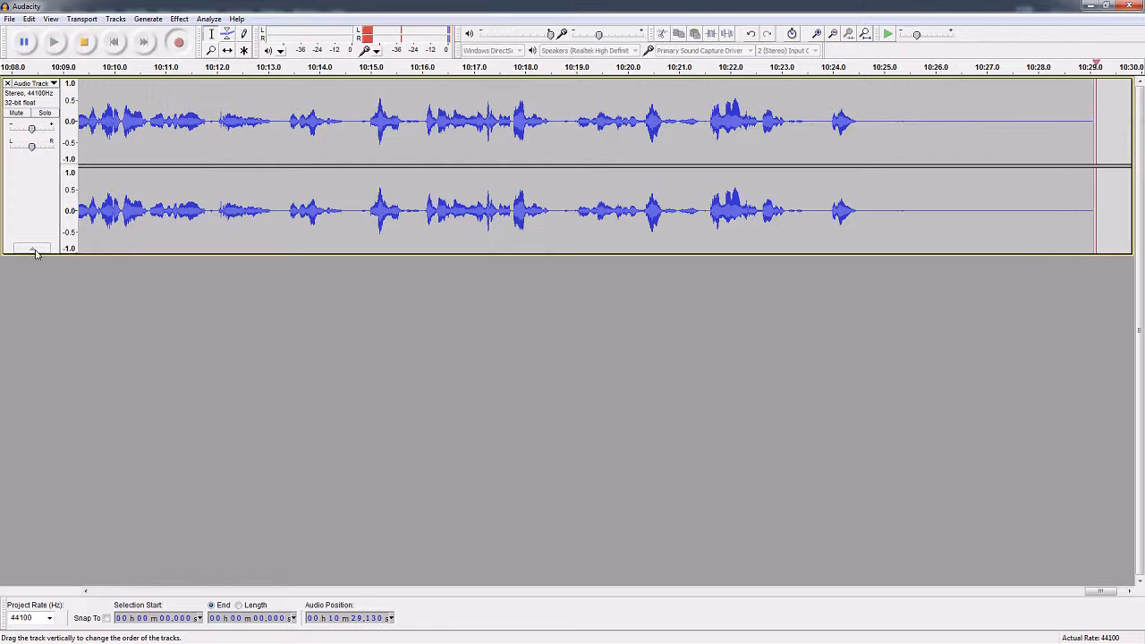
Switch to Audacity and stop the audio recording
{"action": "left_click", "coordinate": [85, 42]}
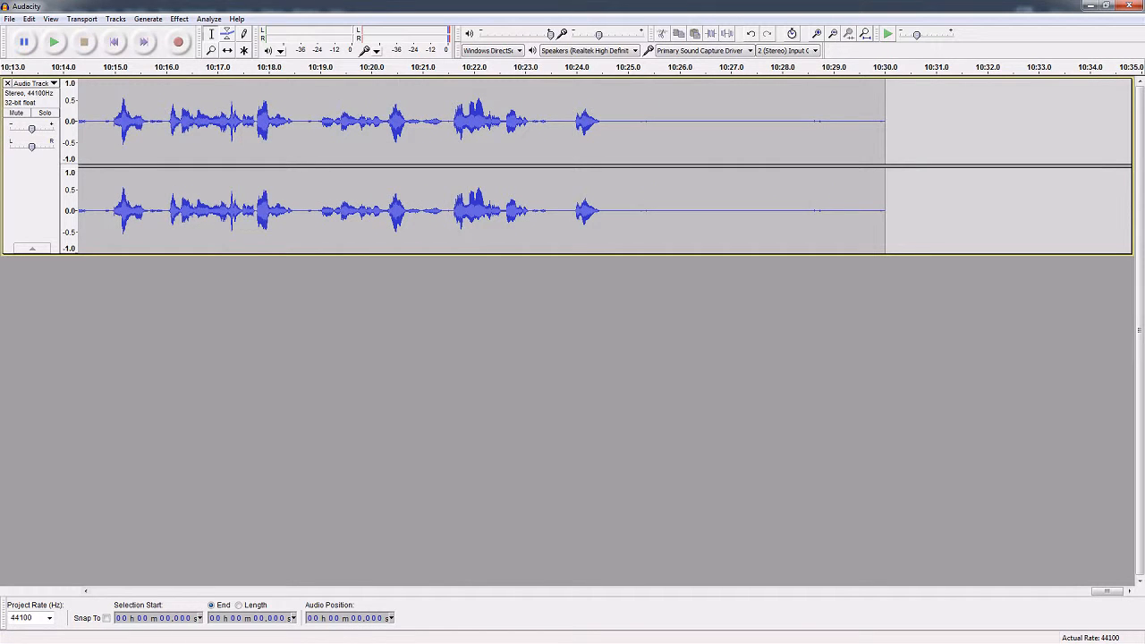